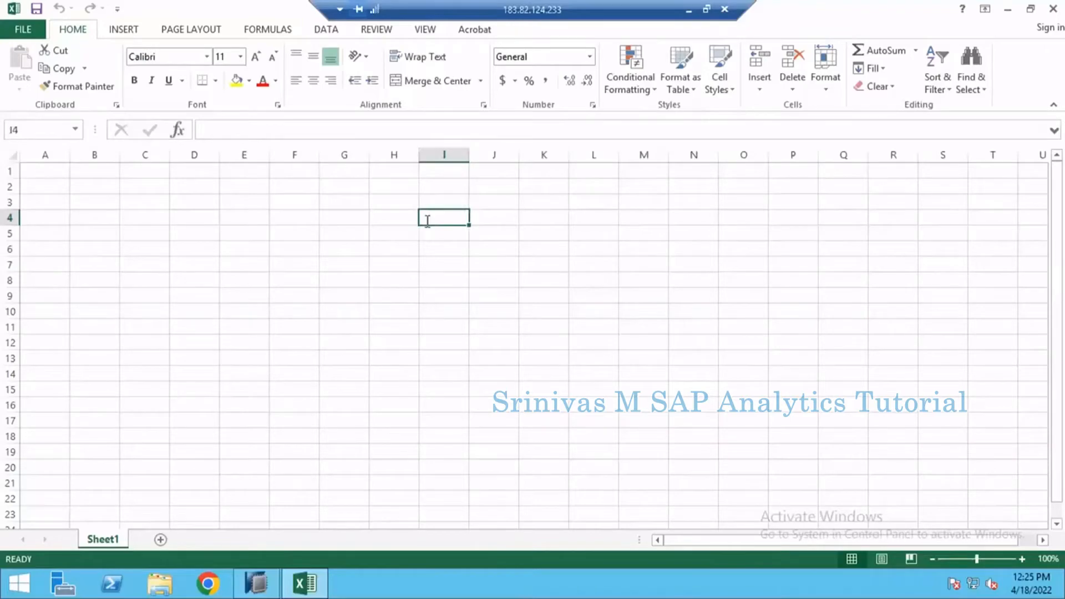
Step: Enter the title "Currency conversion in Calculation View" in cell I4
type("Cur")
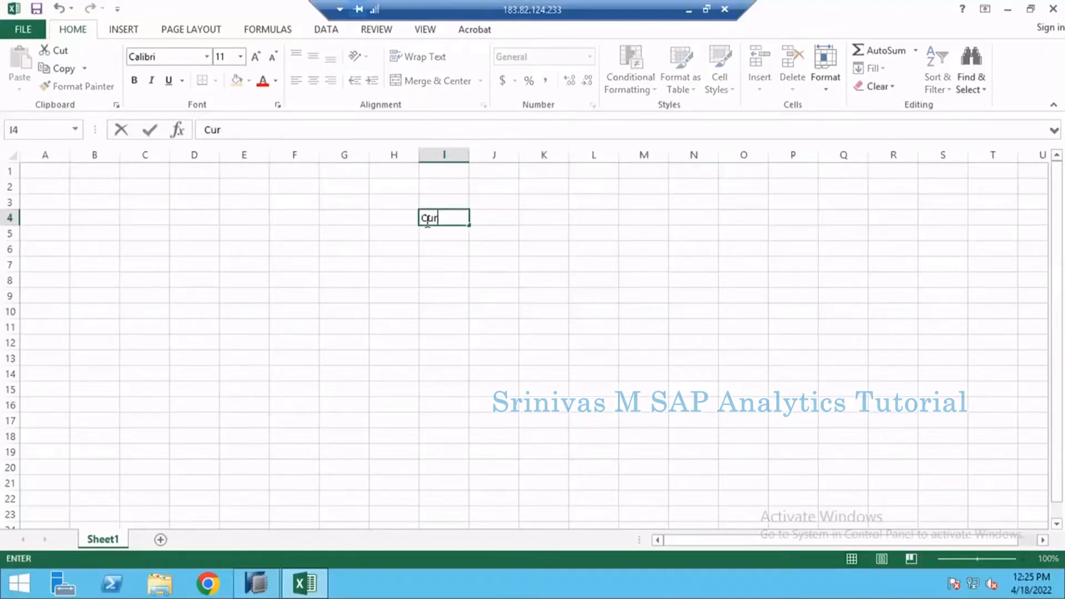
type("rency conversion")
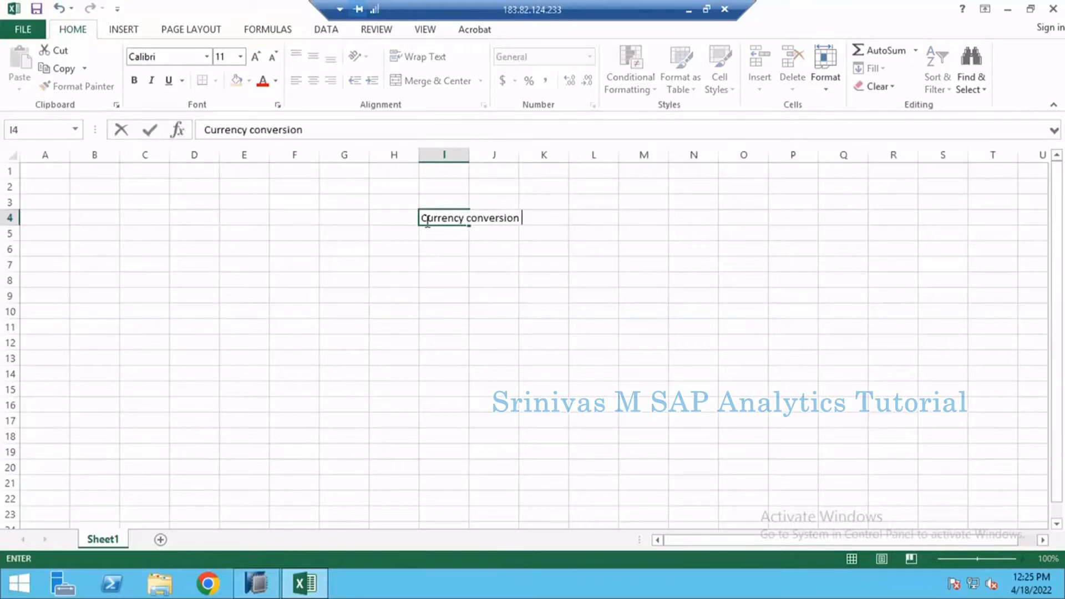
type(" in Calculati")
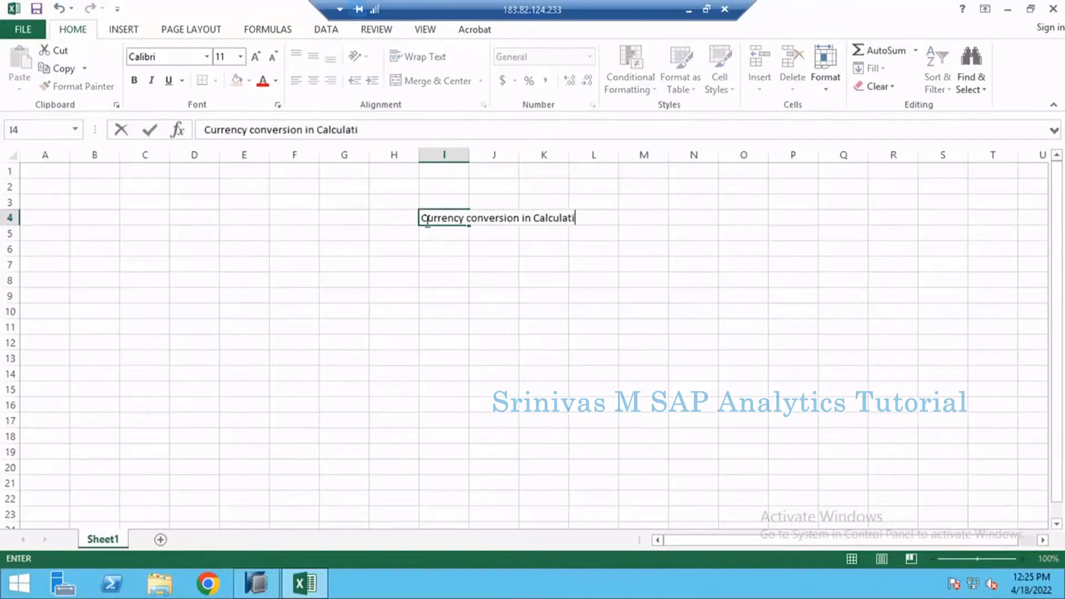
type("on")
type(" View")
key("Return")
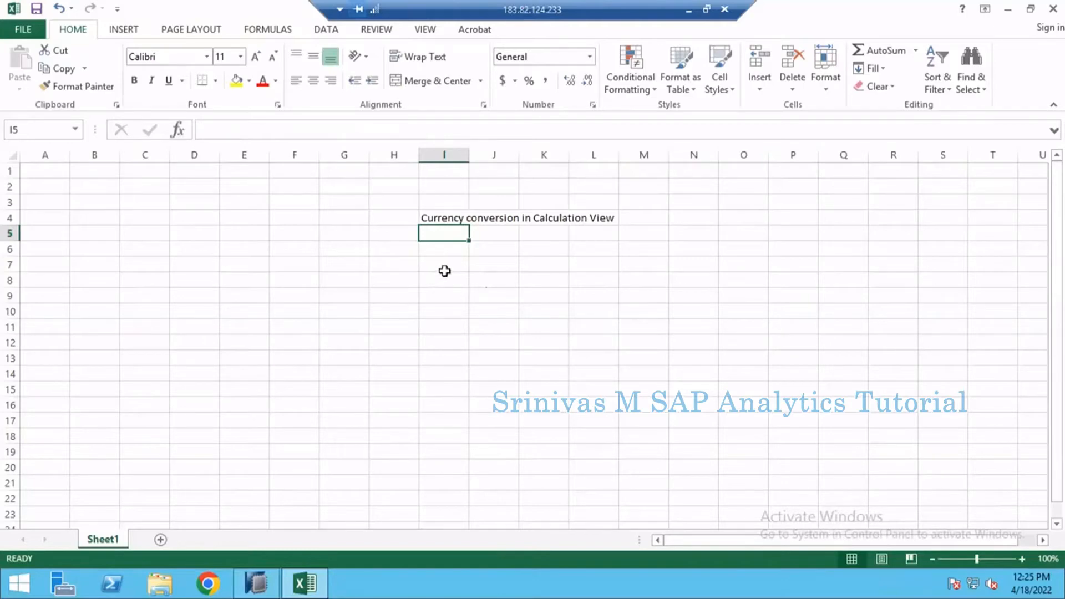
Step: Enter the label "tables" in cell I6, two rows below the title
left_click(445, 251)
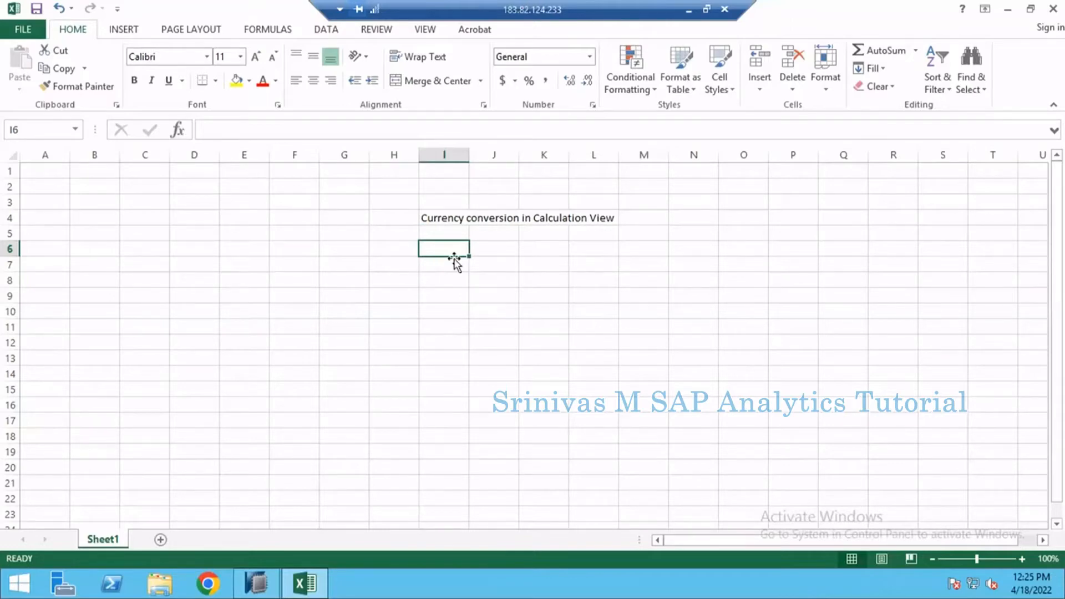
type("tab")
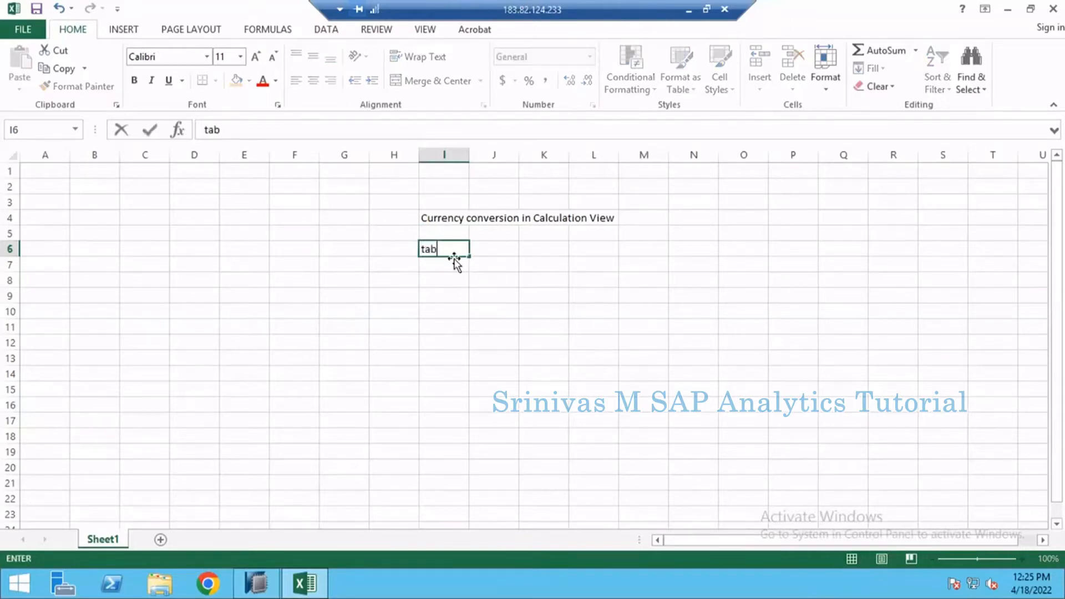
type("les")
key("Return")
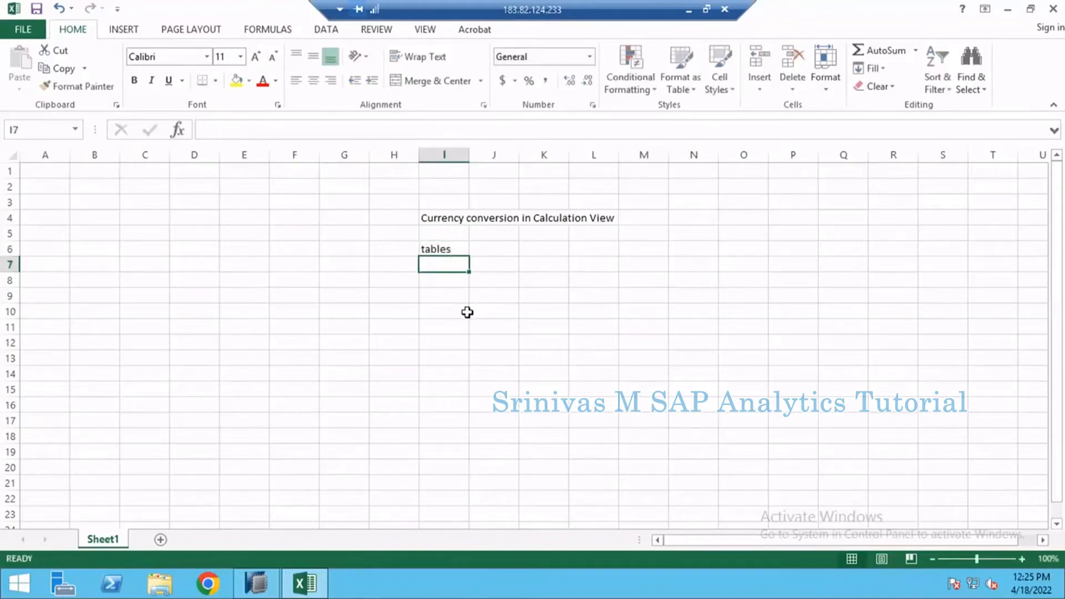
Step: Enter the amount 100 in cell I7 and the currency "eur" beside it in J7
type("d")
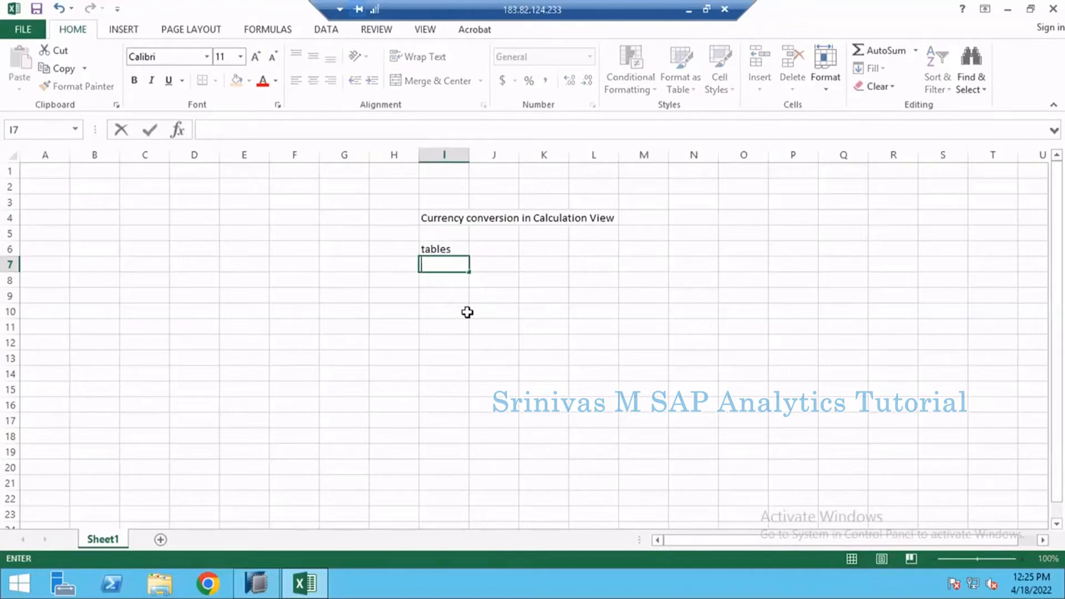
key("Tab")
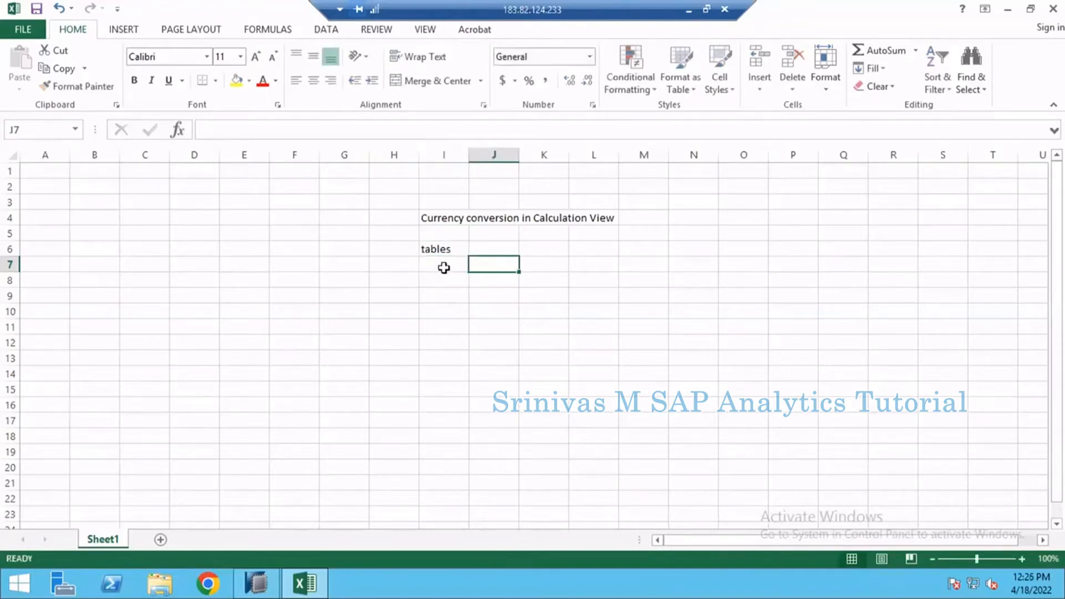
left_click(443, 268)
type("100")
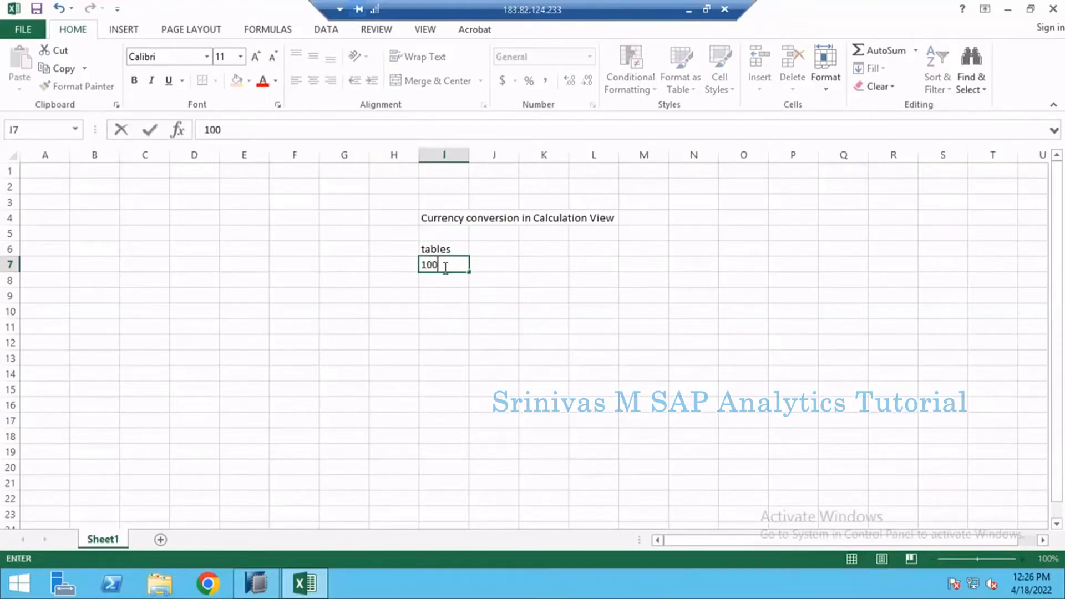
key("Tab")
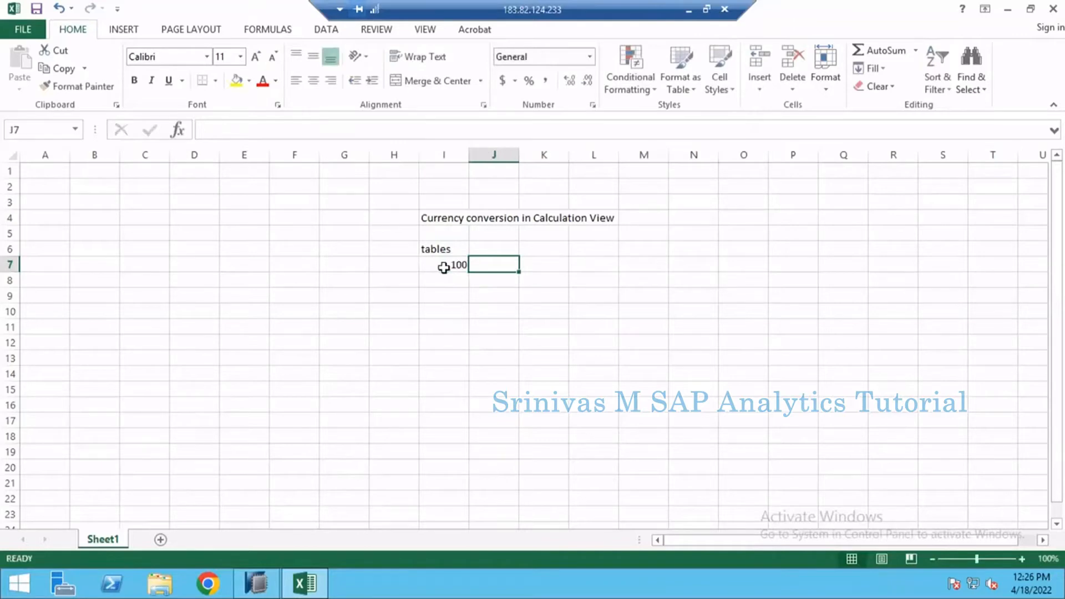
type("eur")
key("Return")
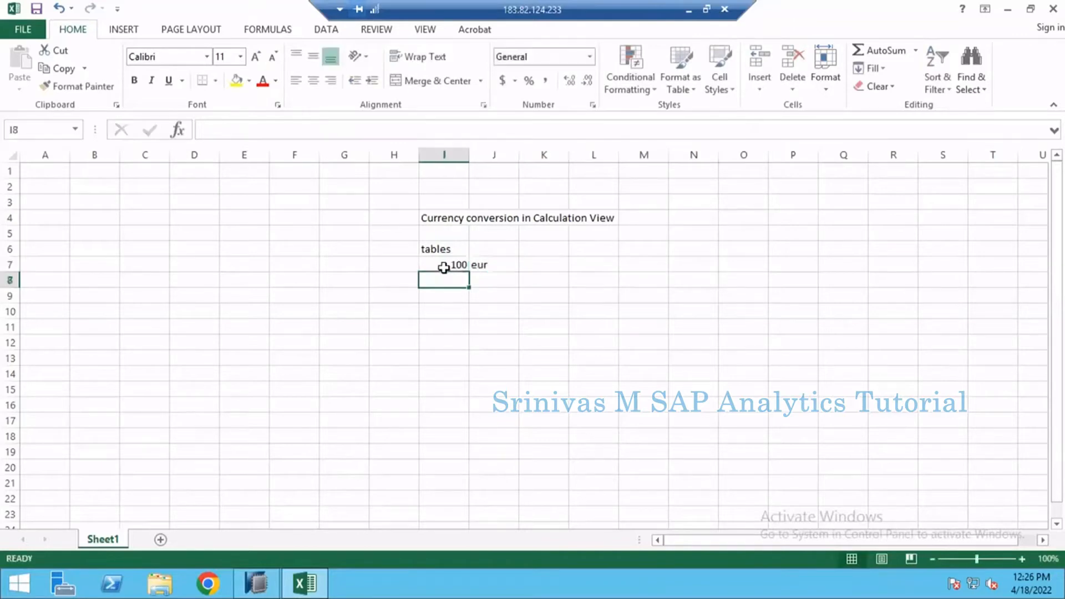
left_click(485, 266)
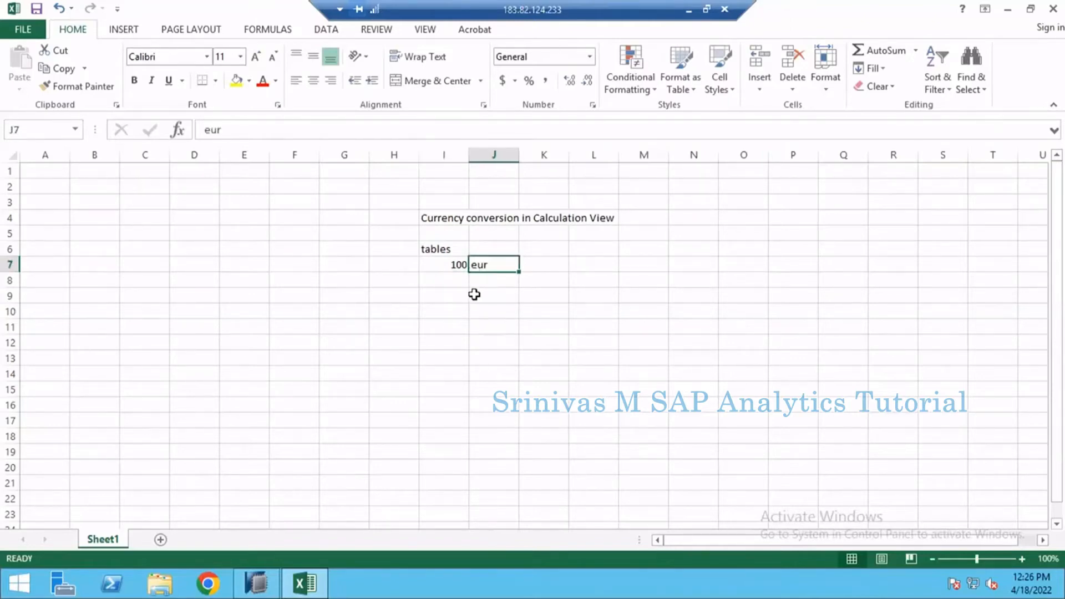
left_click(450, 249)
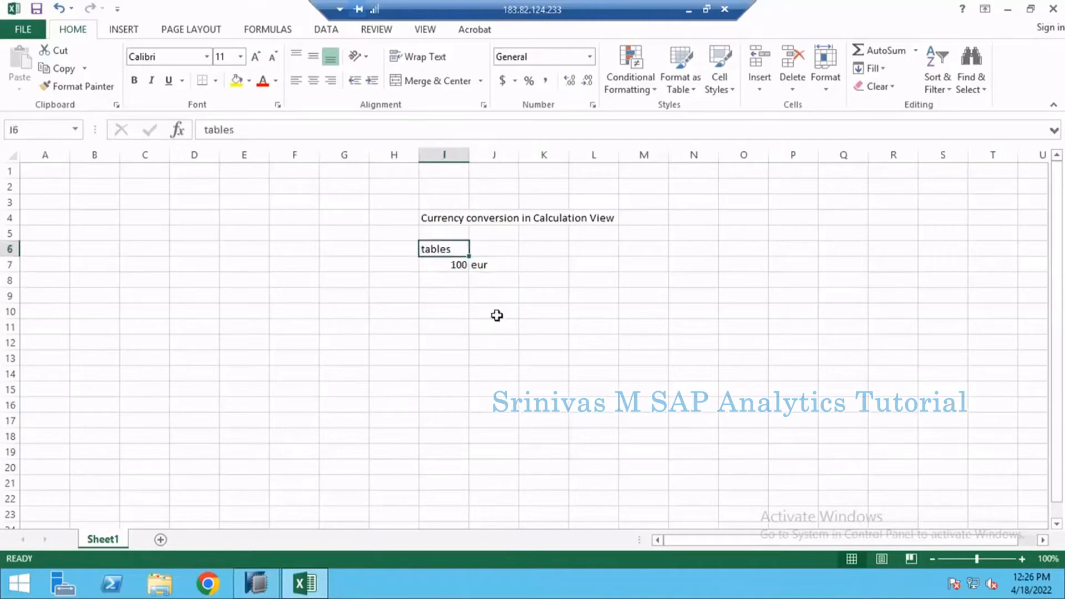
left_click_drag(450, 249, 497, 316)
left_click_drag(647, 246, 704, 344)
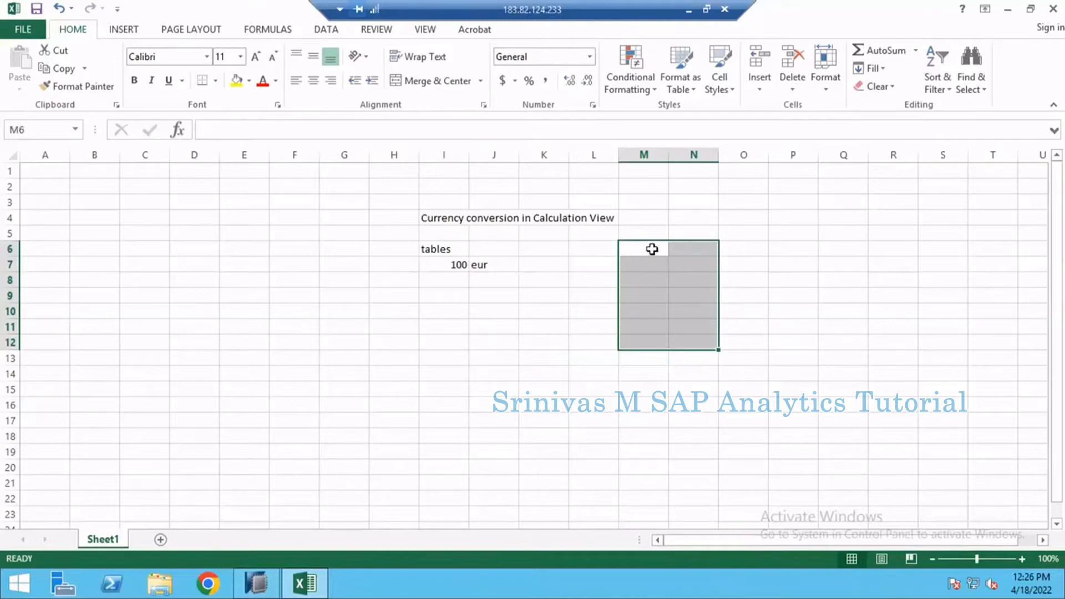
left_click_drag(652, 249, 706, 309)
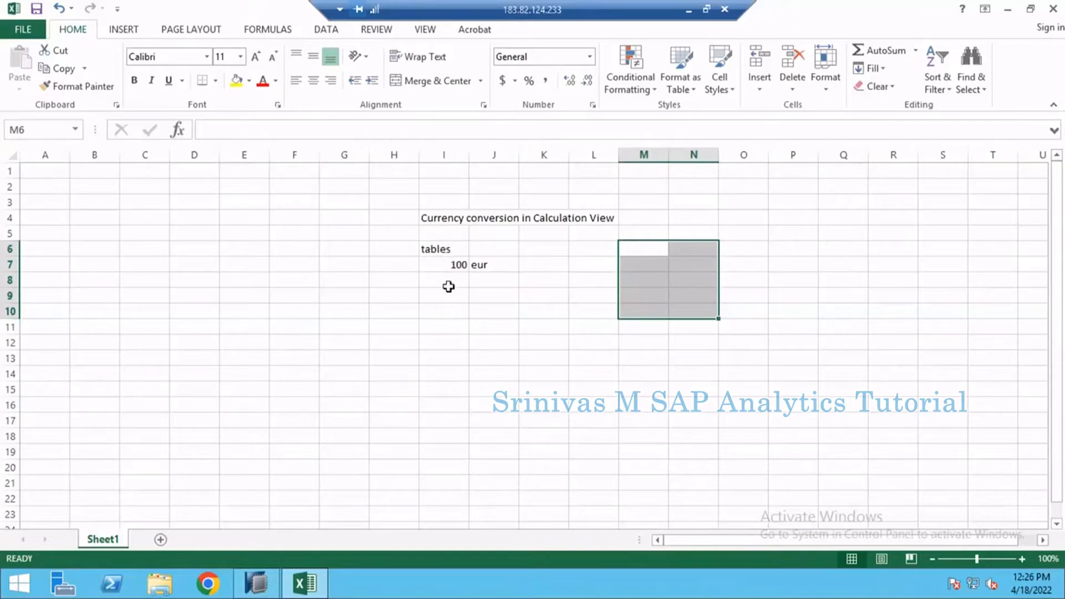
Step: Enter "US" in cell J8, below the first currency
left_click(502, 274)
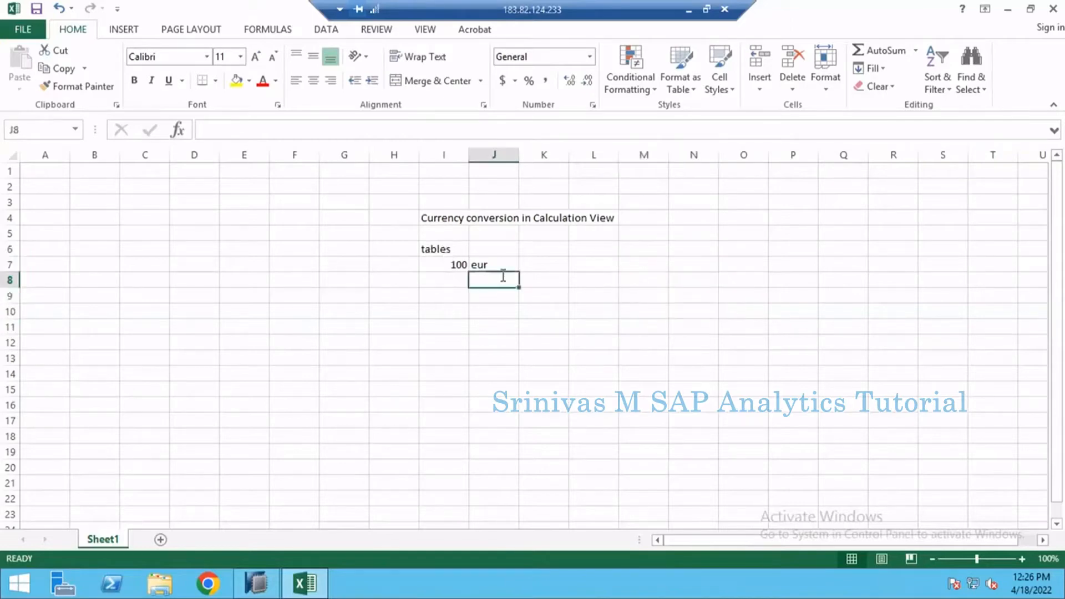
type("US")
key("Return")
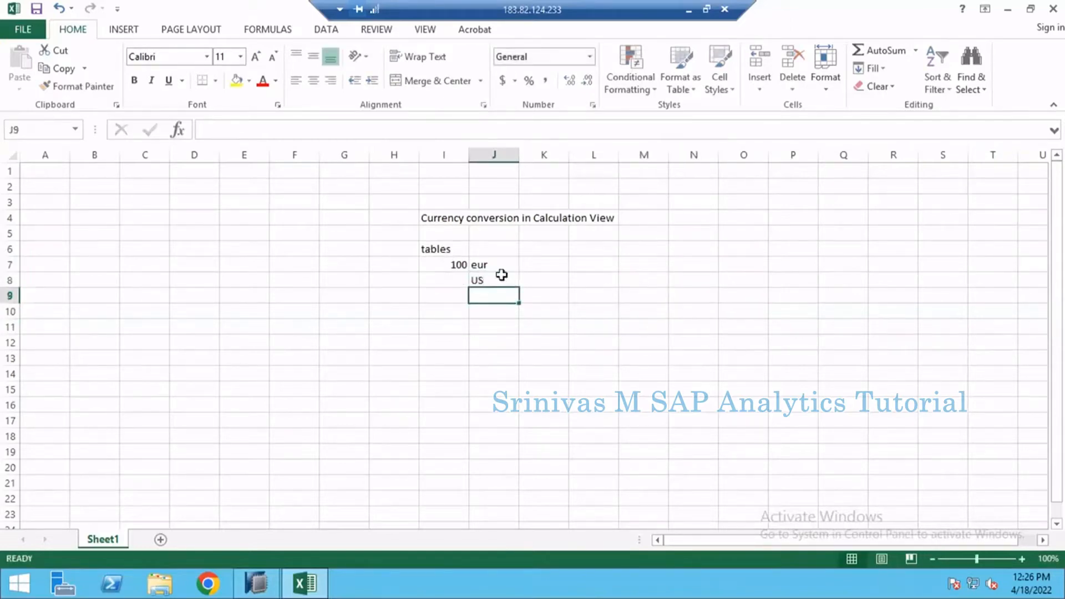
Step: Replace the currency in cell J7 with uppercase "EUR"
left_click(502, 272)
type("E")
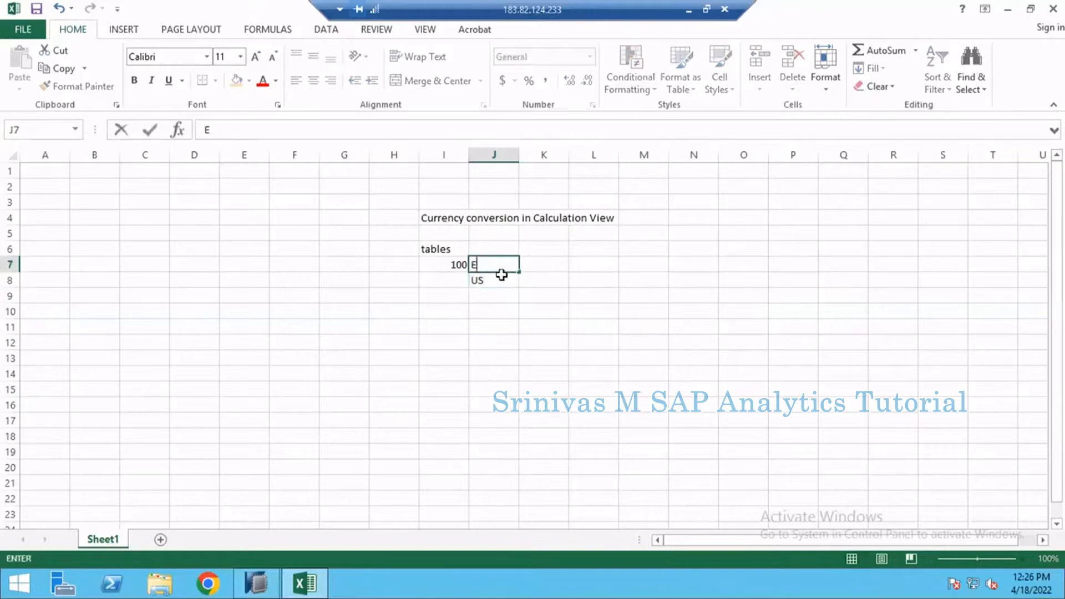
type("UR")
key("Return")
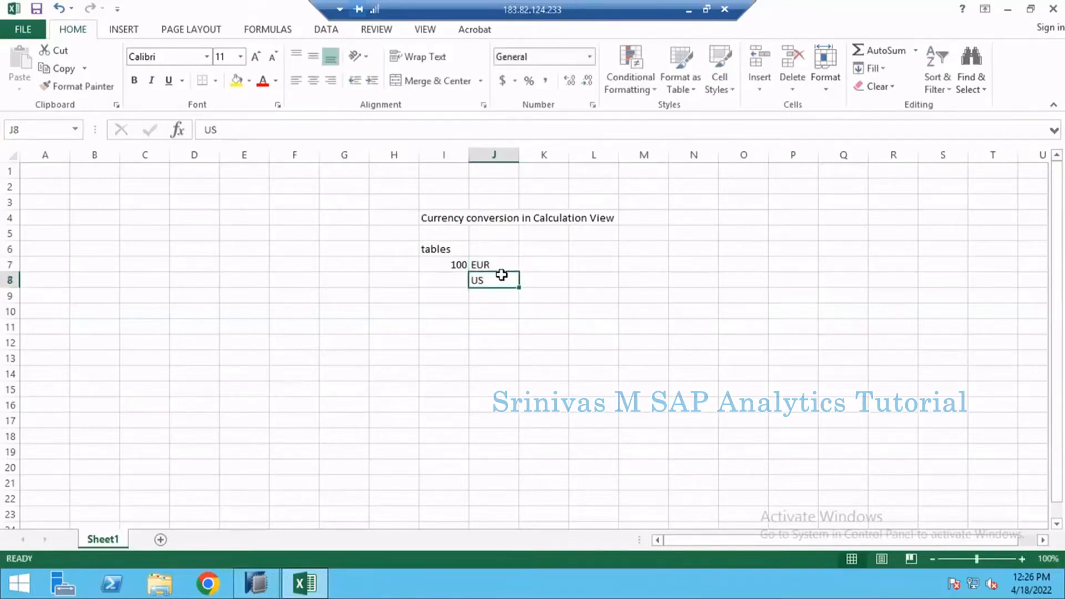
Step: Complete the currency code in cell J8 so that it reads "USD"
double_click(501, 280)
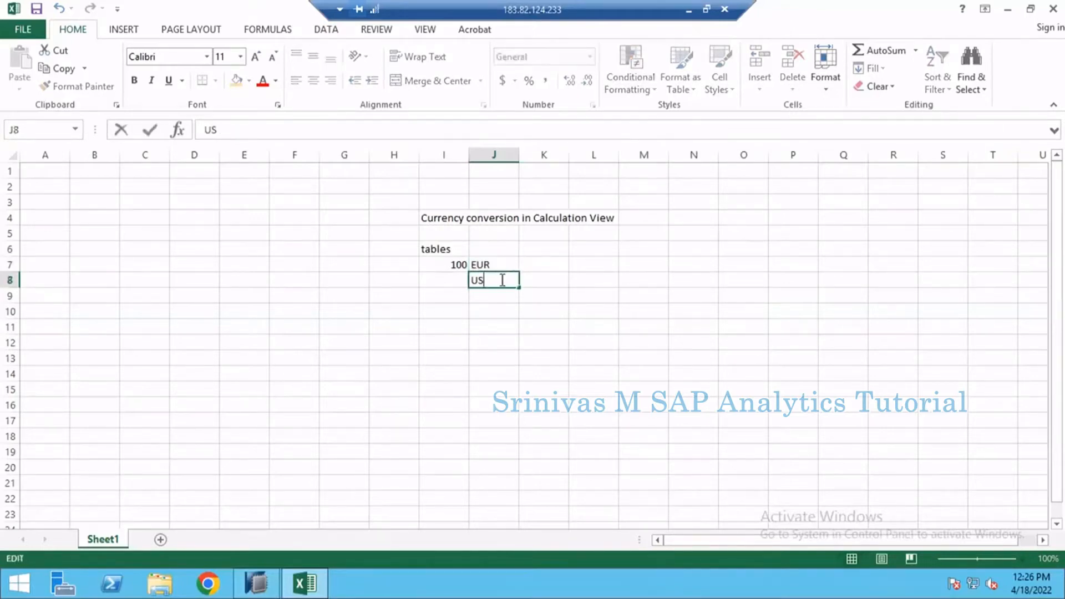
type("D")
key("Return")
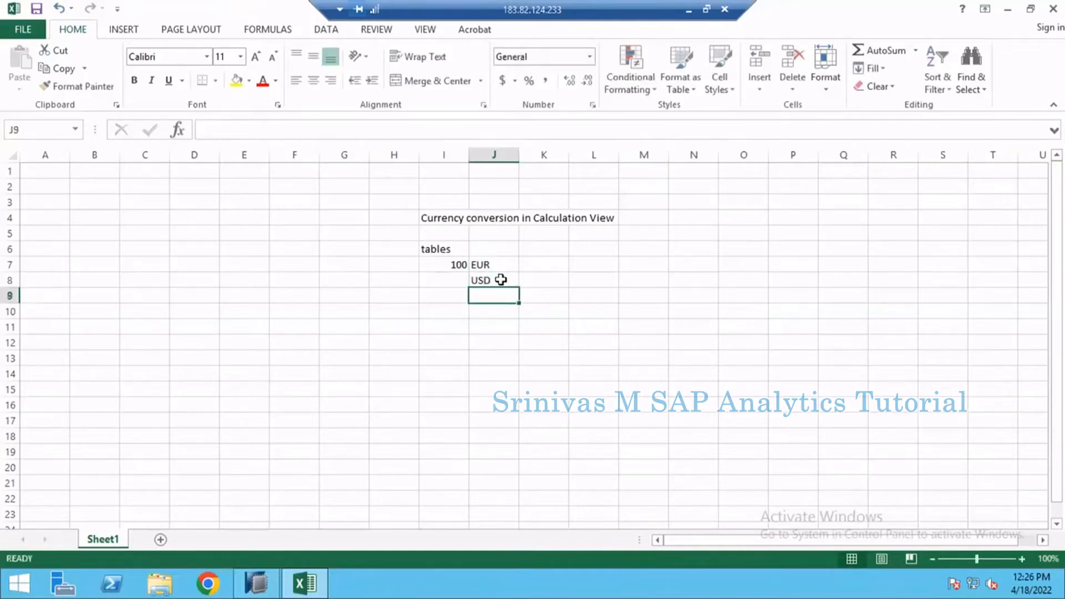
Step: Add the third currency code, "INR", in cell J9
left_click_drag(459, 265, 478, 281)
left_click(480, 298)
type("IN")
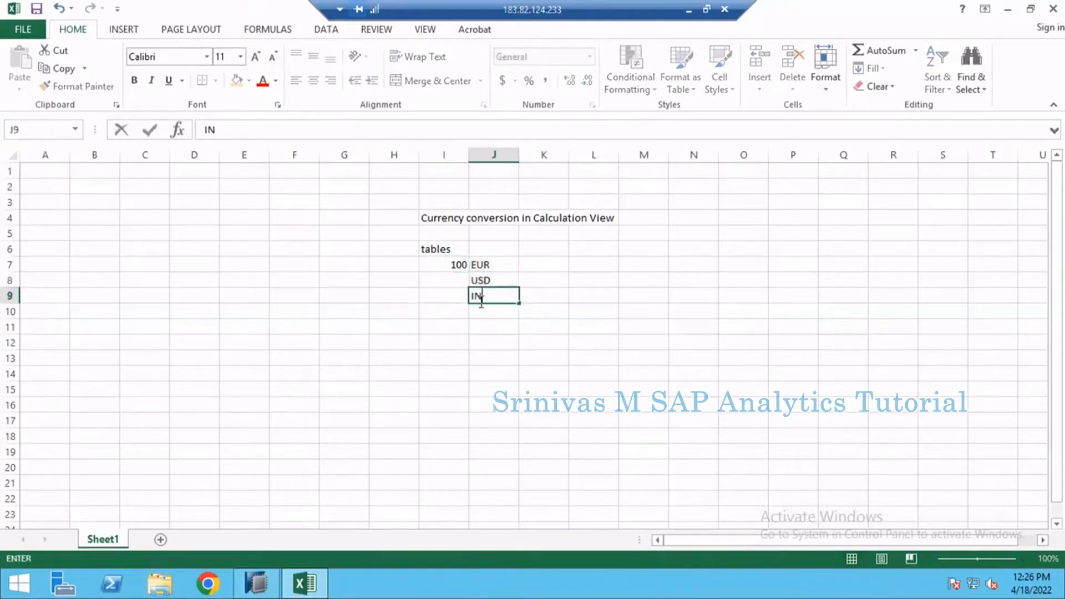
type("R")
key("Return")
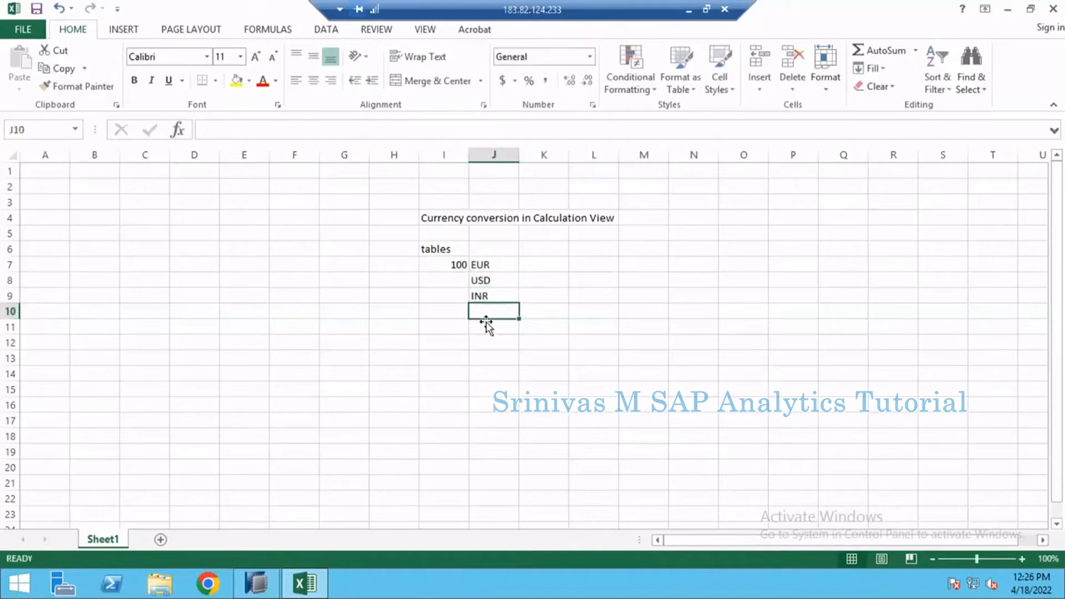
left_click(501, 278)
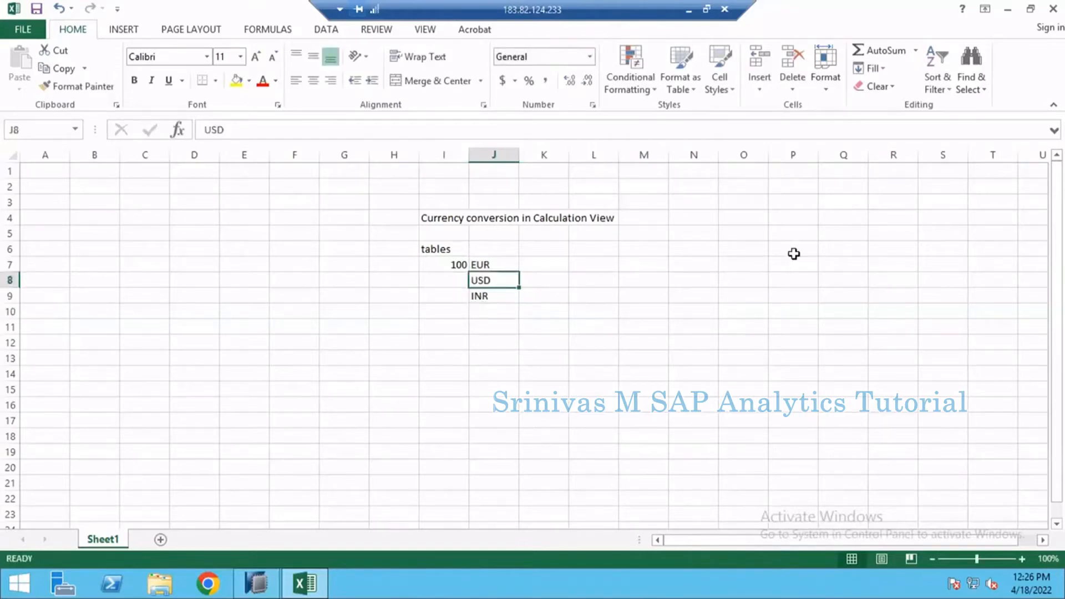
left_click(594, 253)
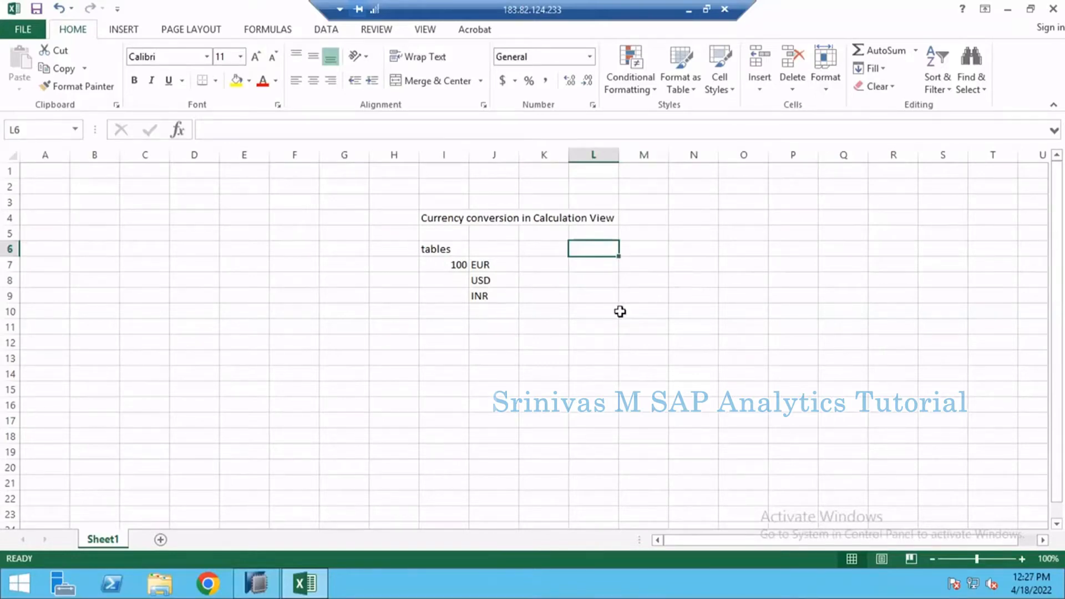
left_click_drag(454, 262, 473, 319)
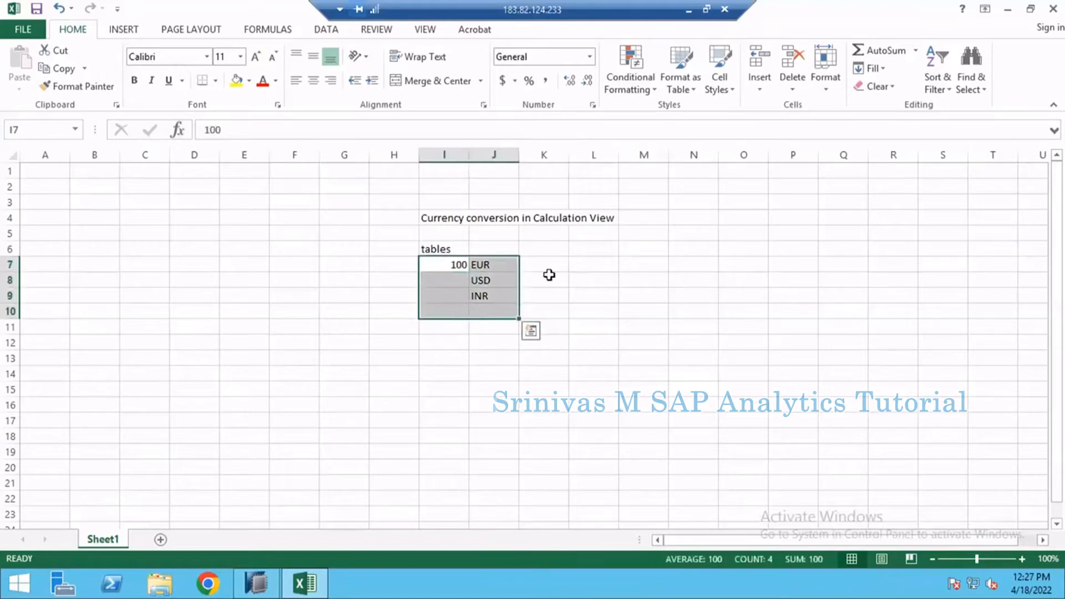
Step: Enter the target currency heading "EUR" in cell M6 and the amount 100 below it in M7
left_click(661, 249)
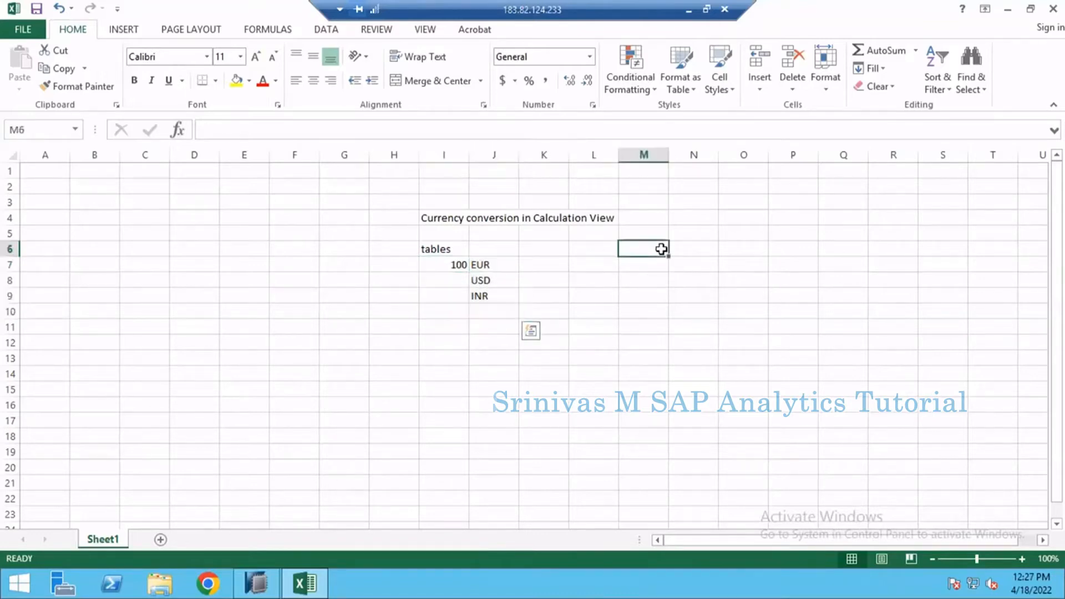
type("E")
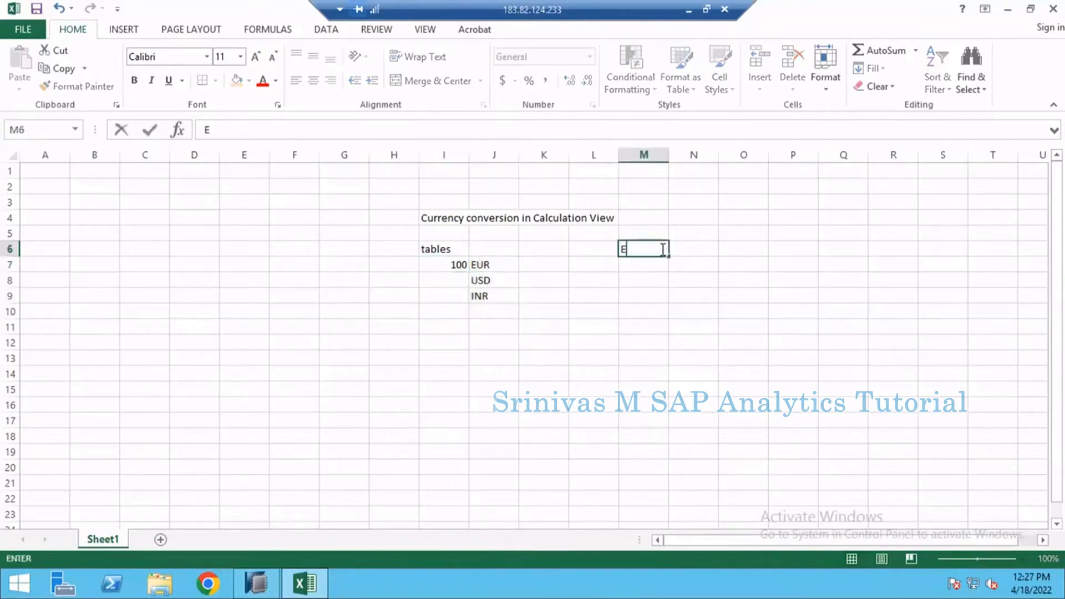
type("UR")
key("Return")
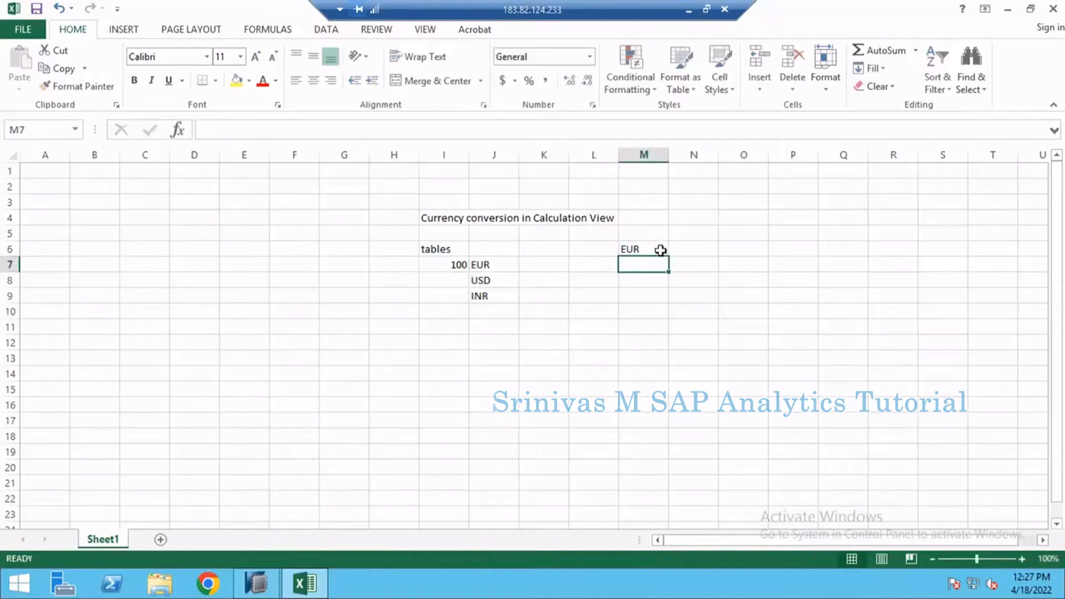
type("100")
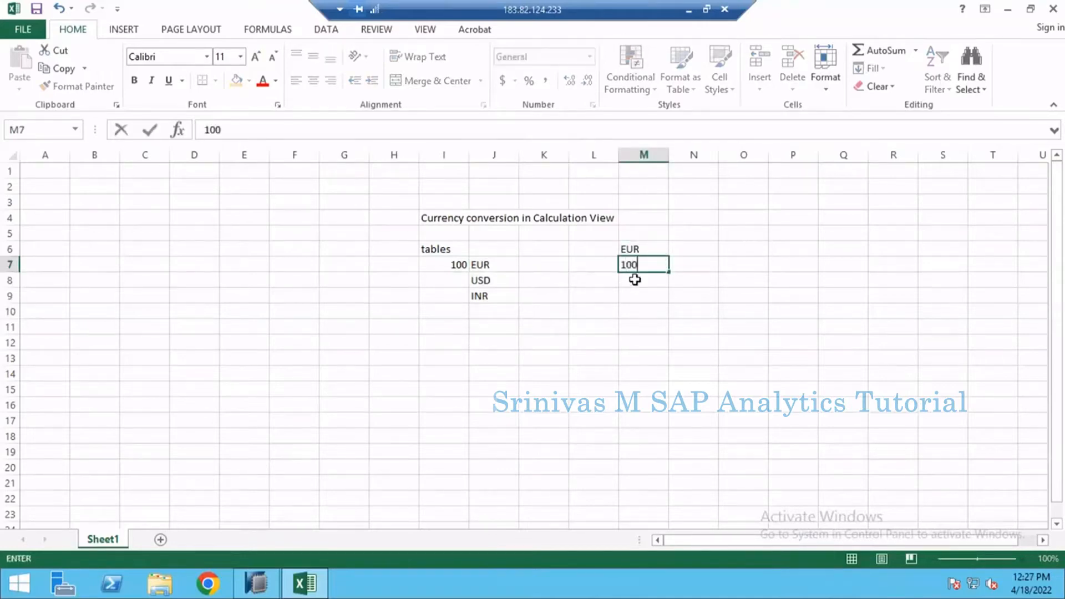
left_click(574, 324)
Step: Enter the amount 100 for both the USD and INR rows, in cells I8 and I9
left_click(436, 286)
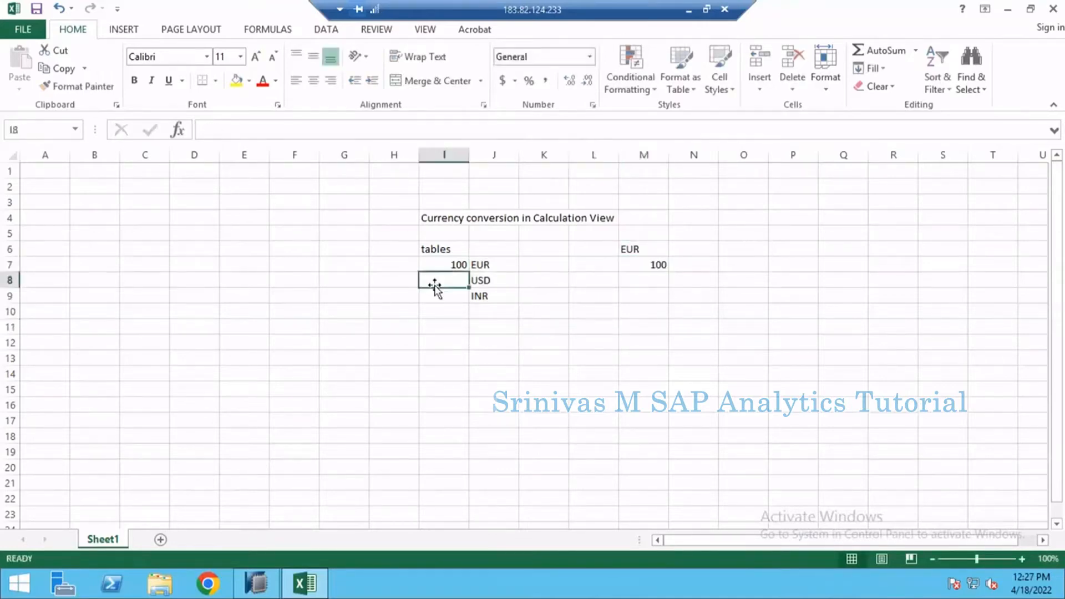
type("100")
key("Return")
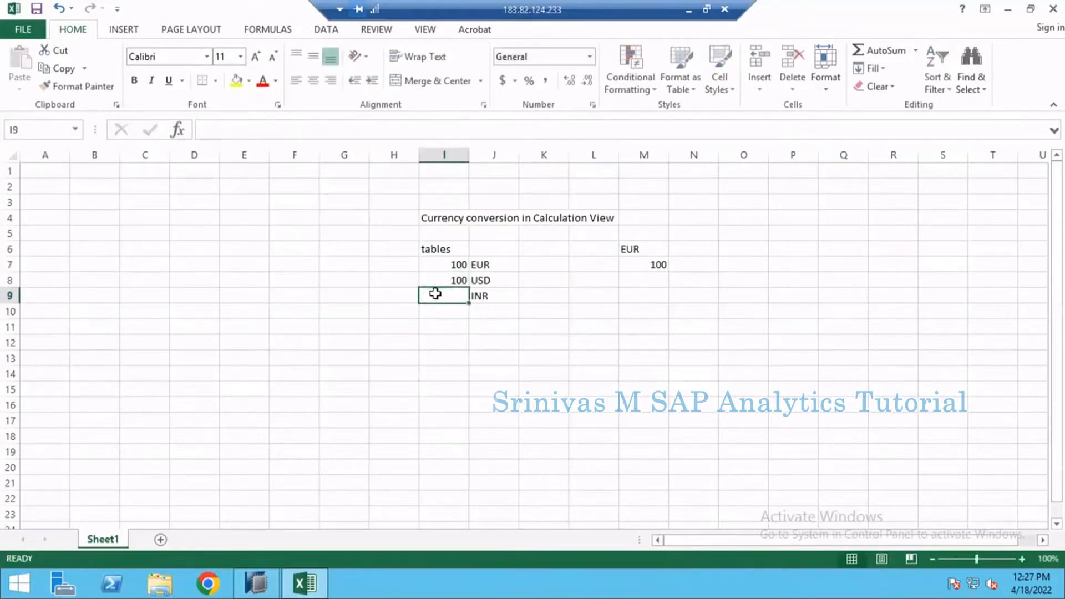
type("100")
left_click(447, 322)
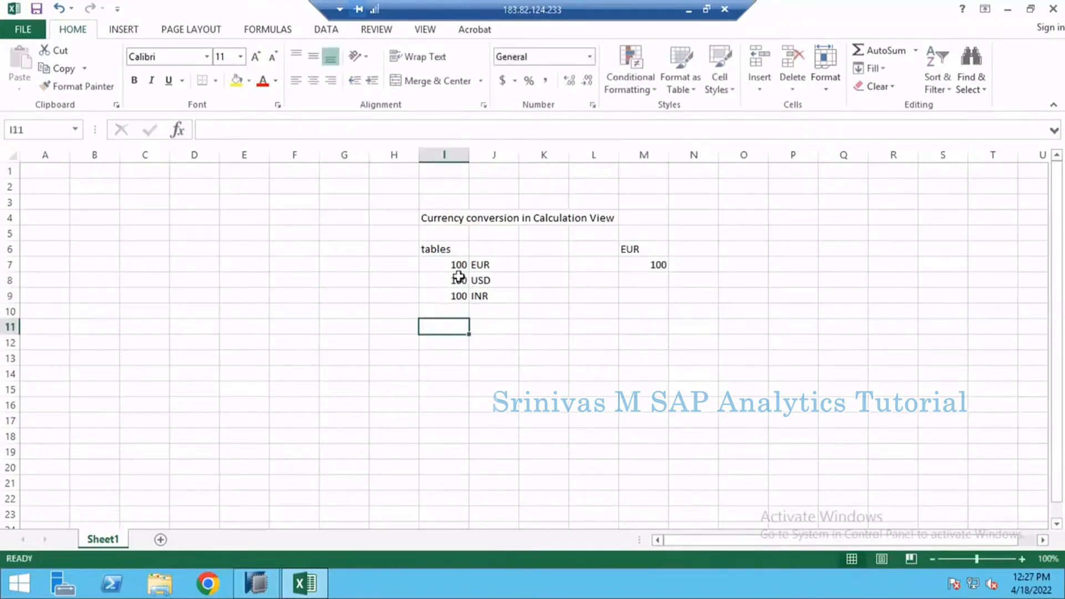
left_click_drag(460, 281, 480, 296)
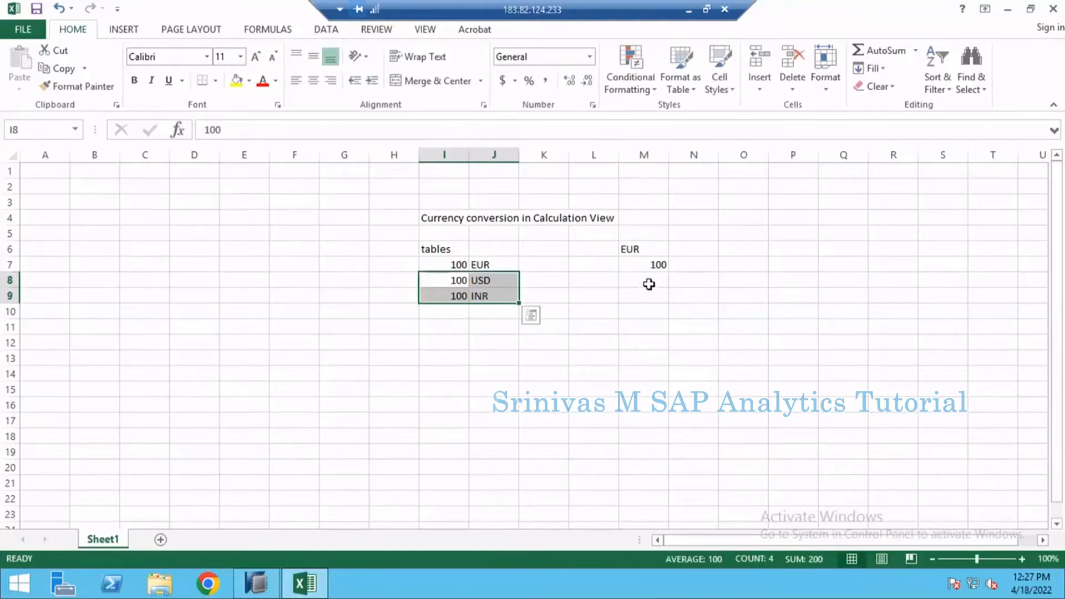
left_click_drag(647, 279, 654, 298)
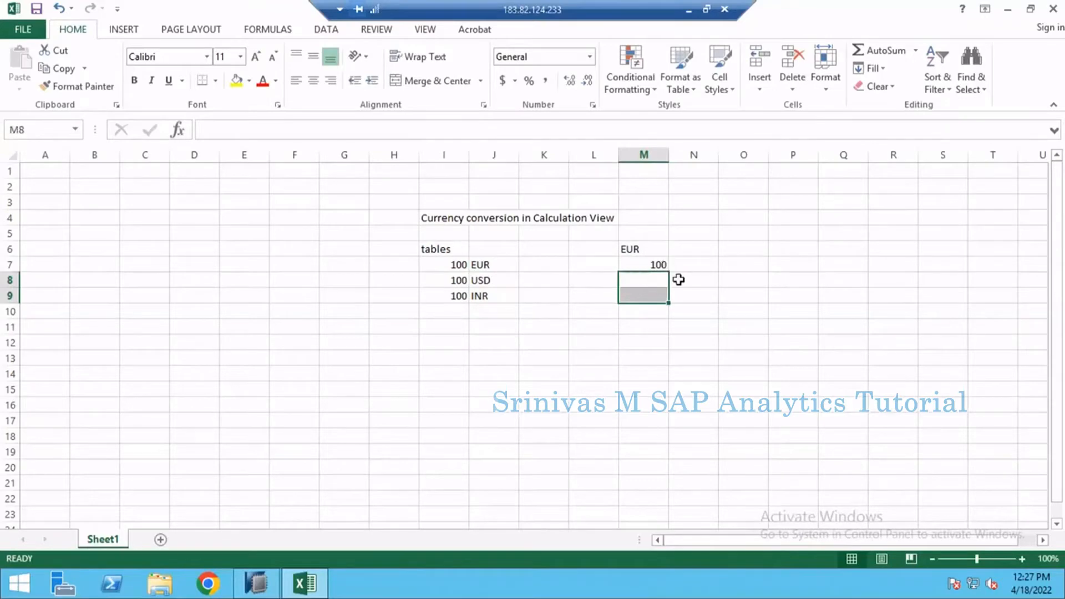
left_click(566, 281)
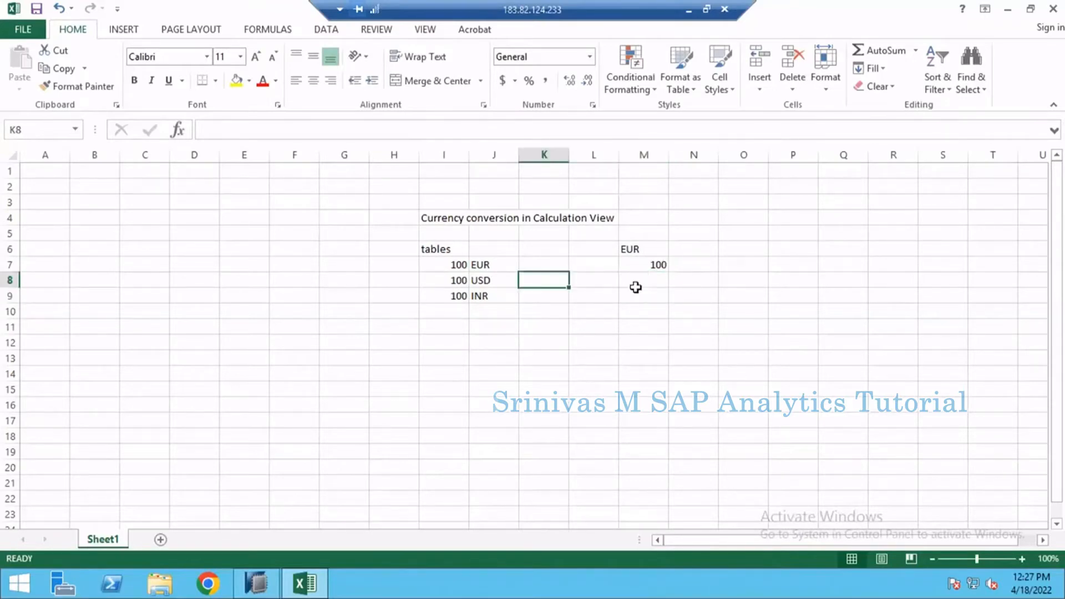
left_click(636, 281)
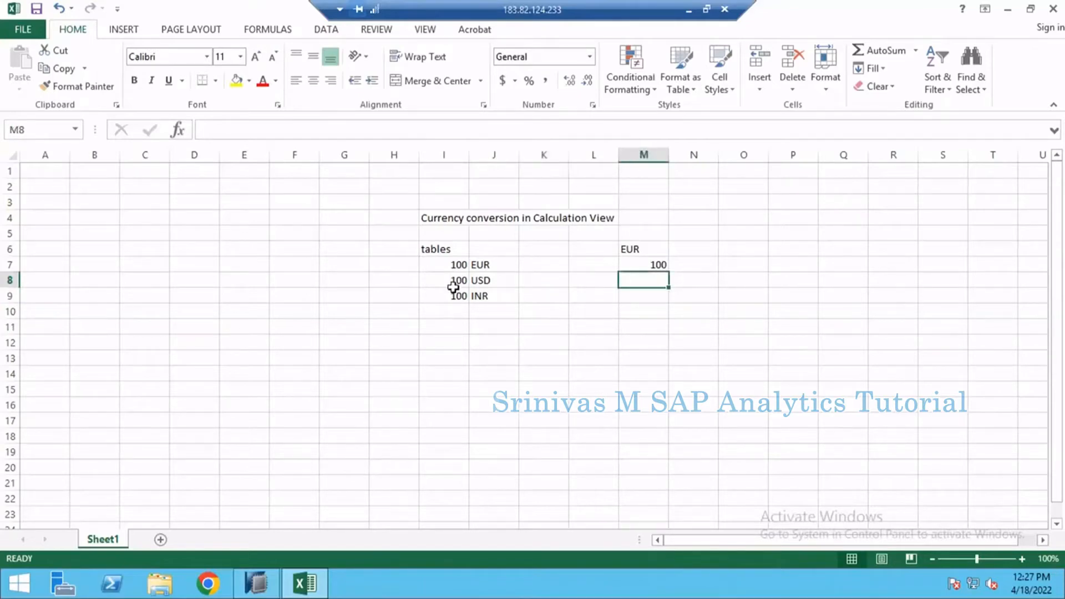
left_click(456, 265)
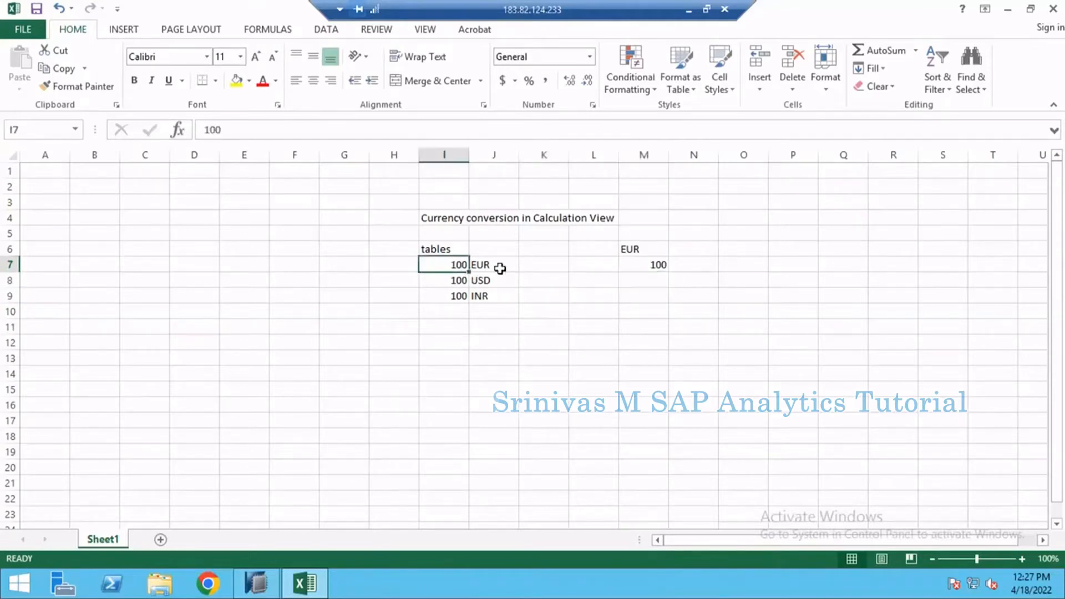
left_click(645, 270)
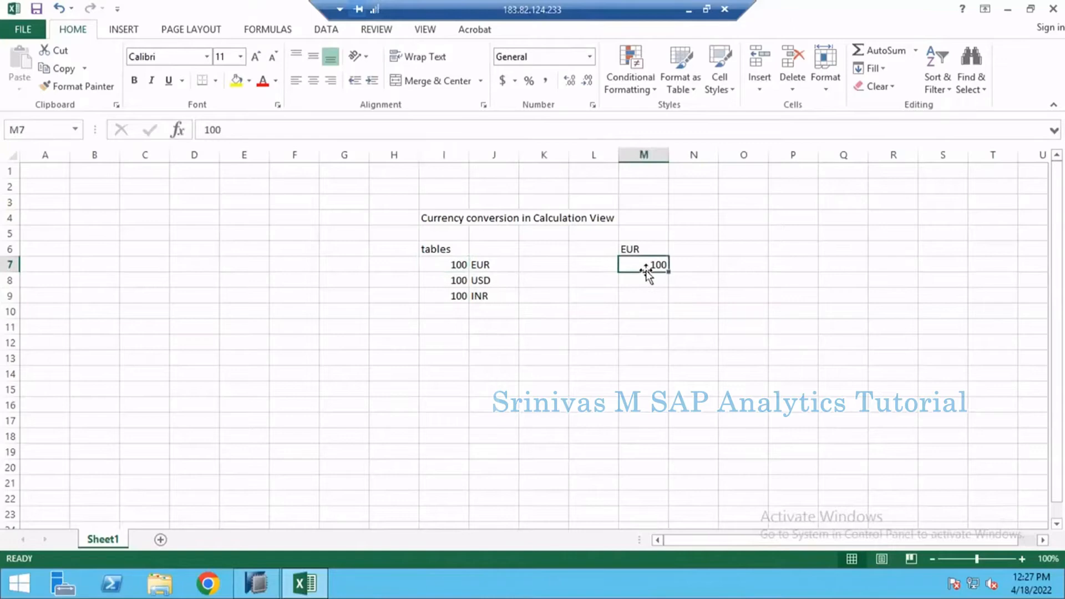
Step: Enter the label "calendar" in cell H7, beside the first amount row
left_click(395, 262)
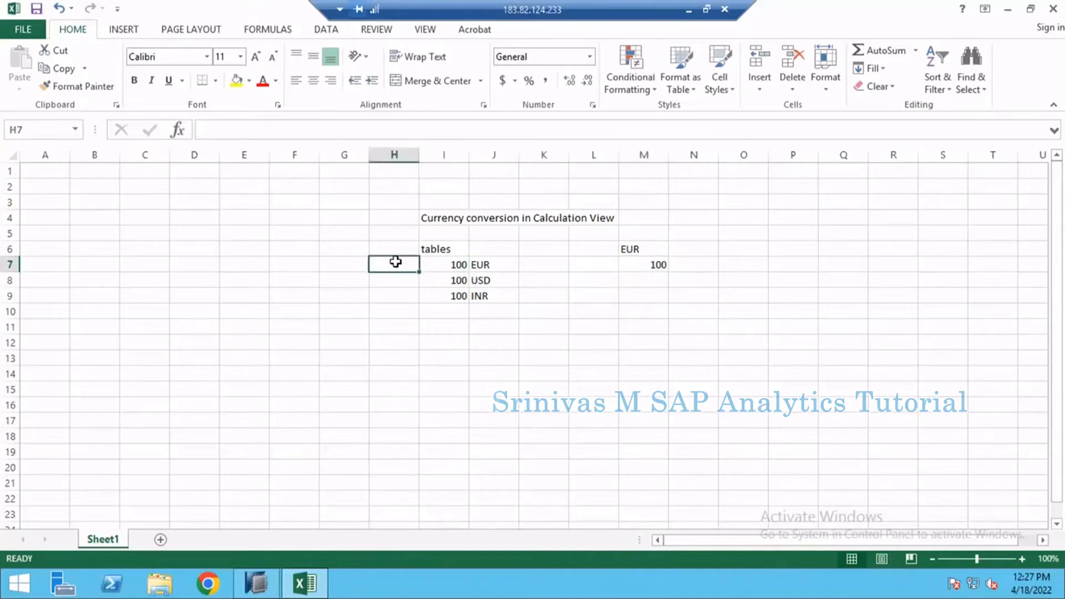
type("calendar")
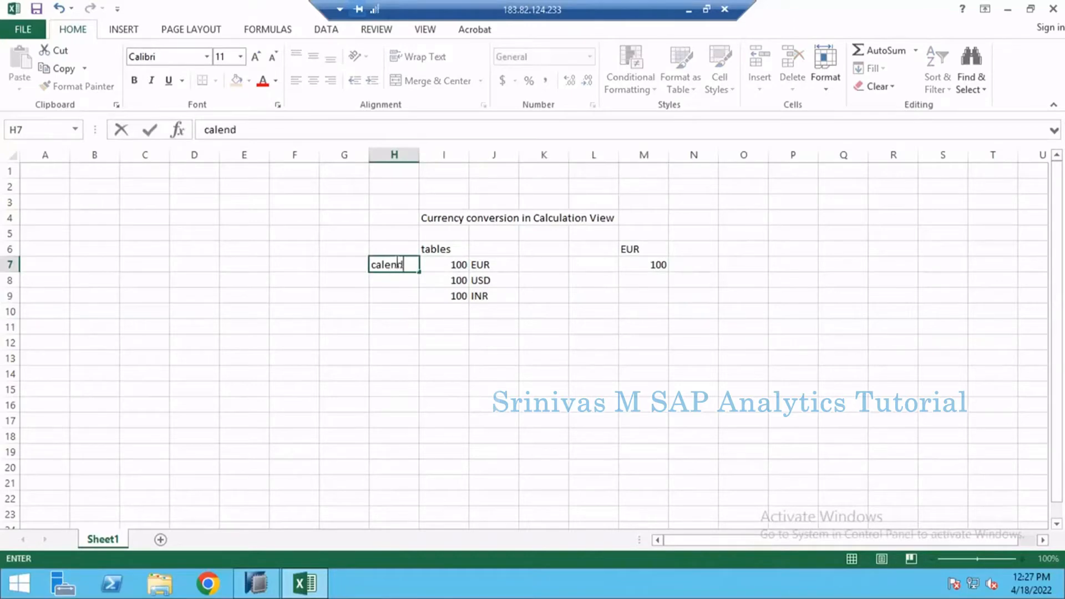
left_click(497, 261)
left_click(447, 259)
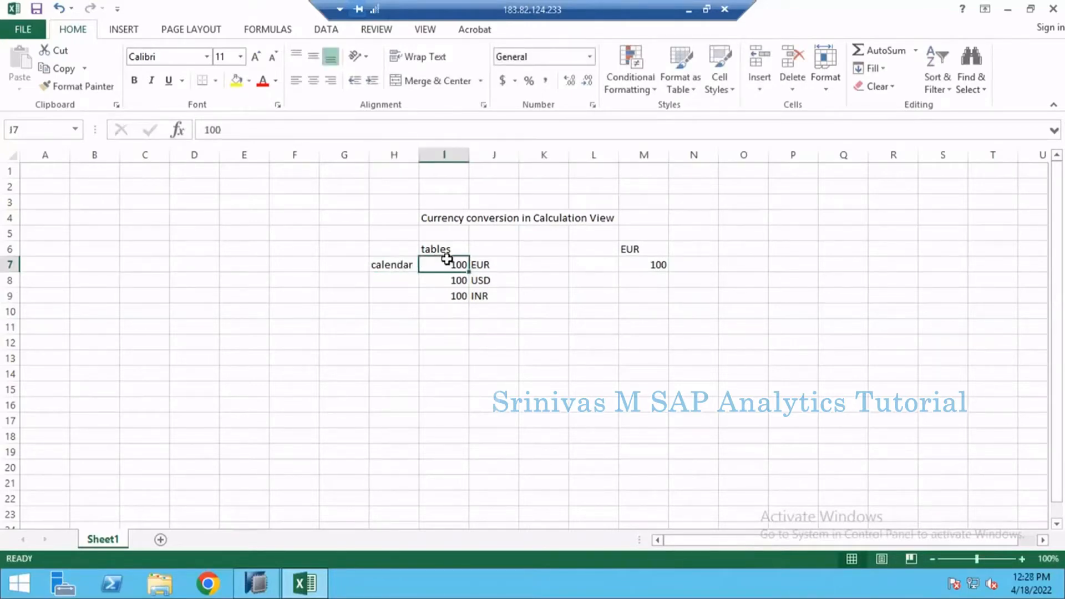
left_click_drag(446, 259, 516, 276)
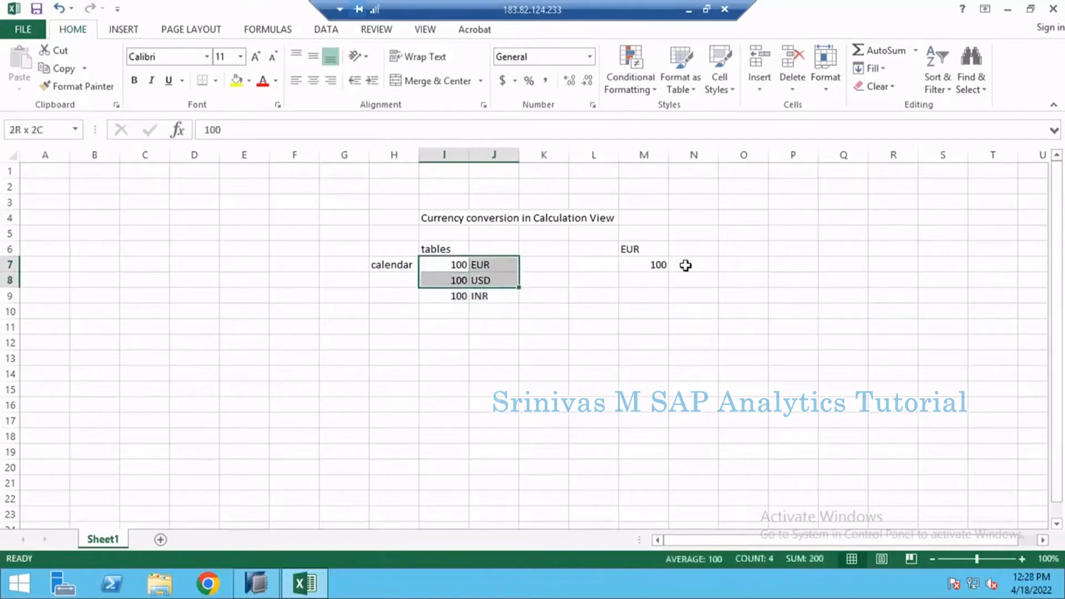
left_click(686, 265)
Step: Enter the heading "exchange rates" in cell K6 and auto-fit column K to its text
left_click(551, 248)
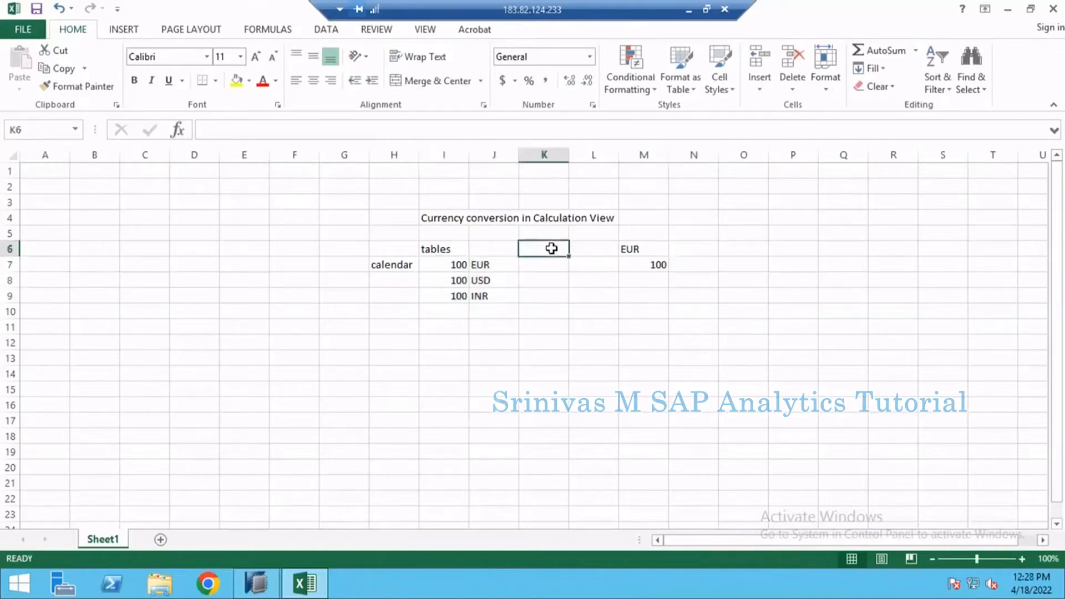
type("exchange rates")
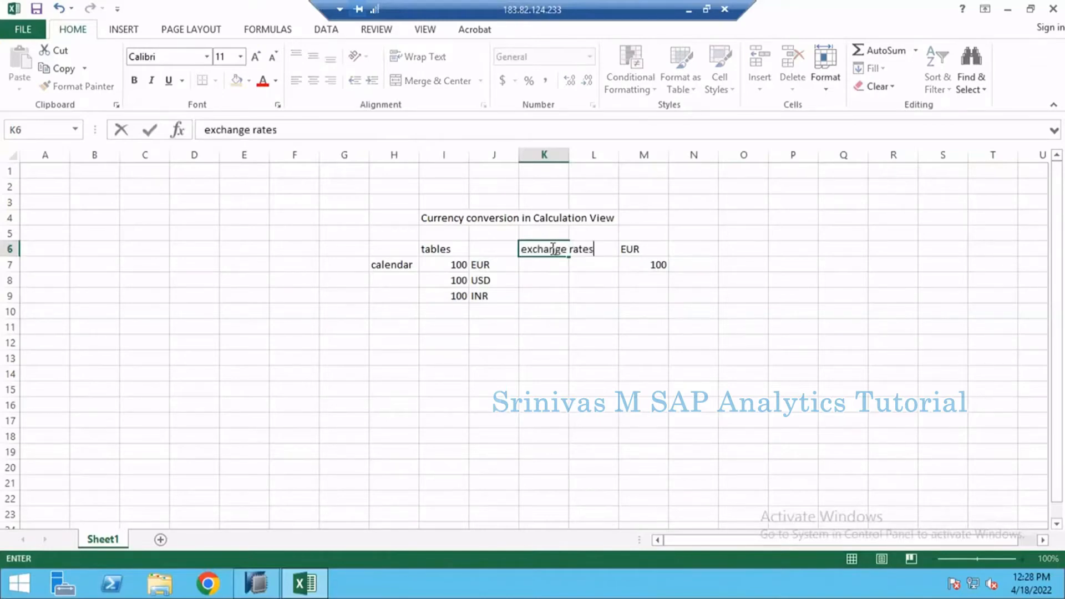
key("Tab")
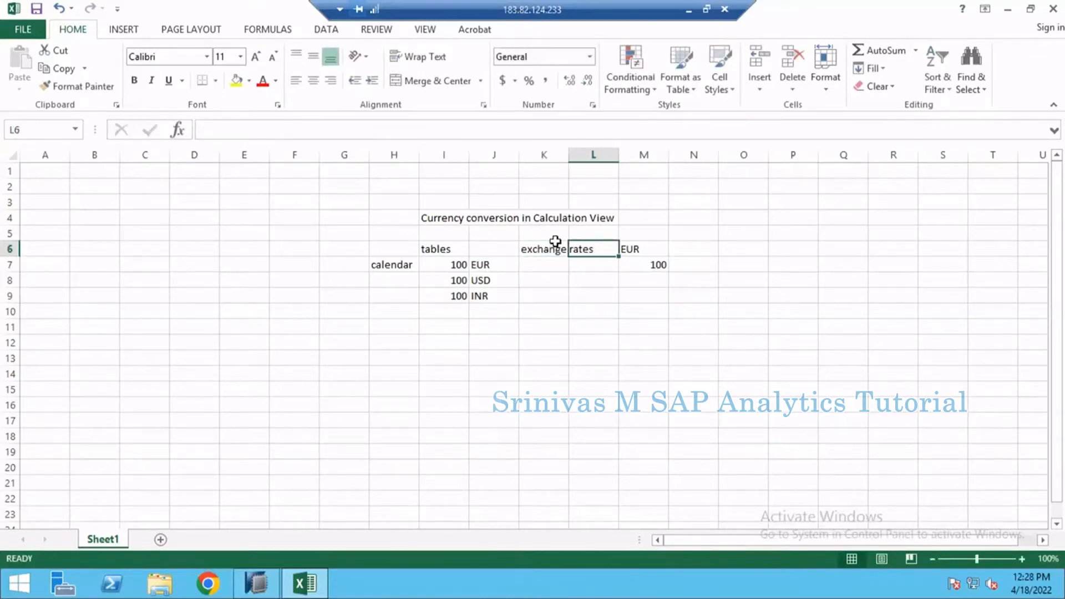
double_click(569, 155)
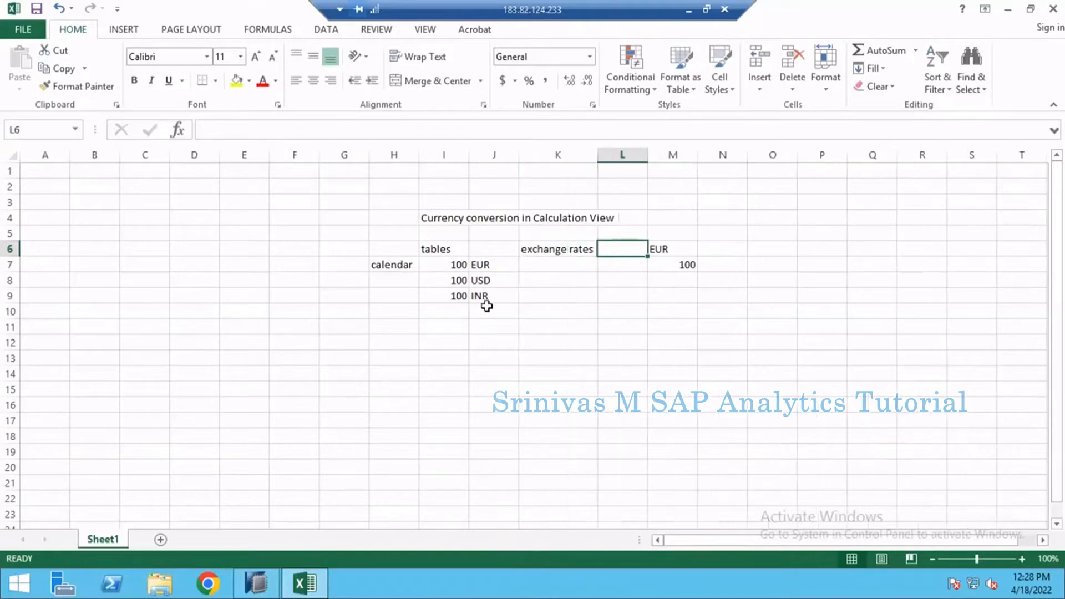
left_click(553, 264)
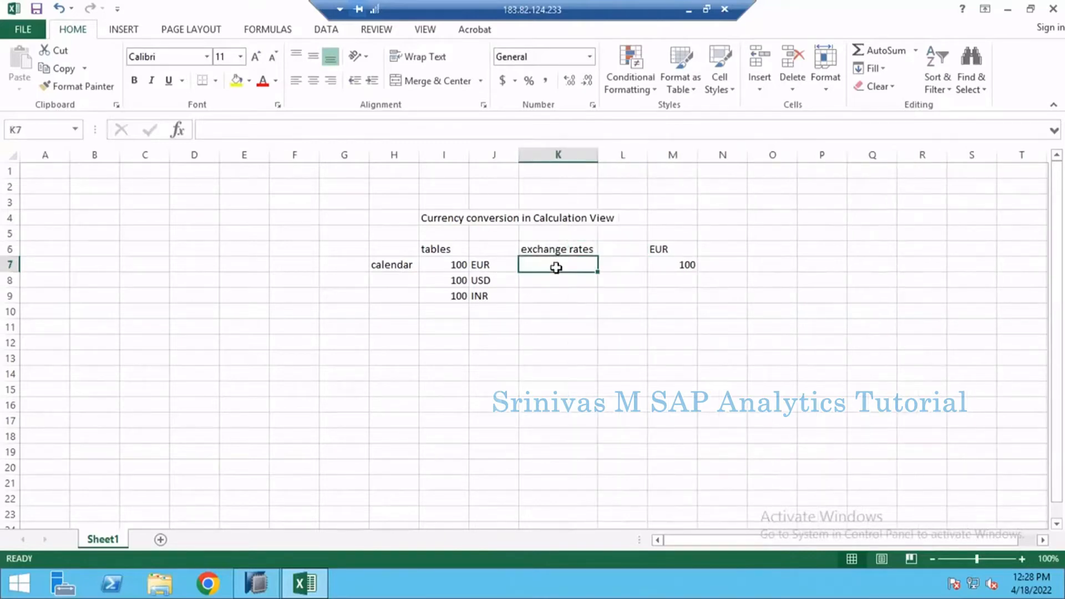
left_click(555, 249)
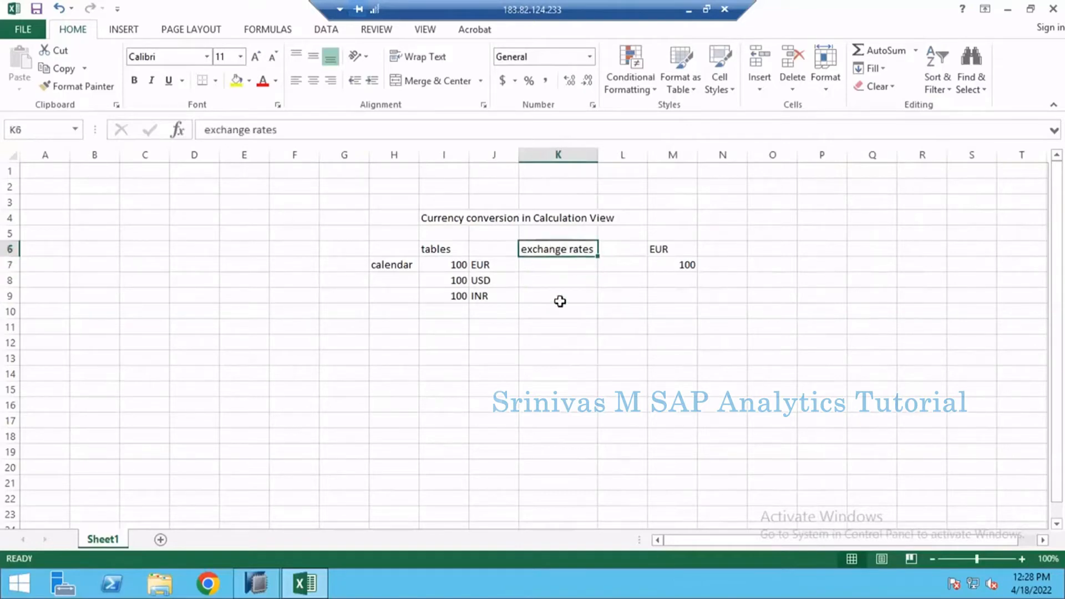
mouse_move(559, 301)
left_mouse_down()
mouse_move(566, 340)
mouse_move(564, 293)
left_mouse_up()
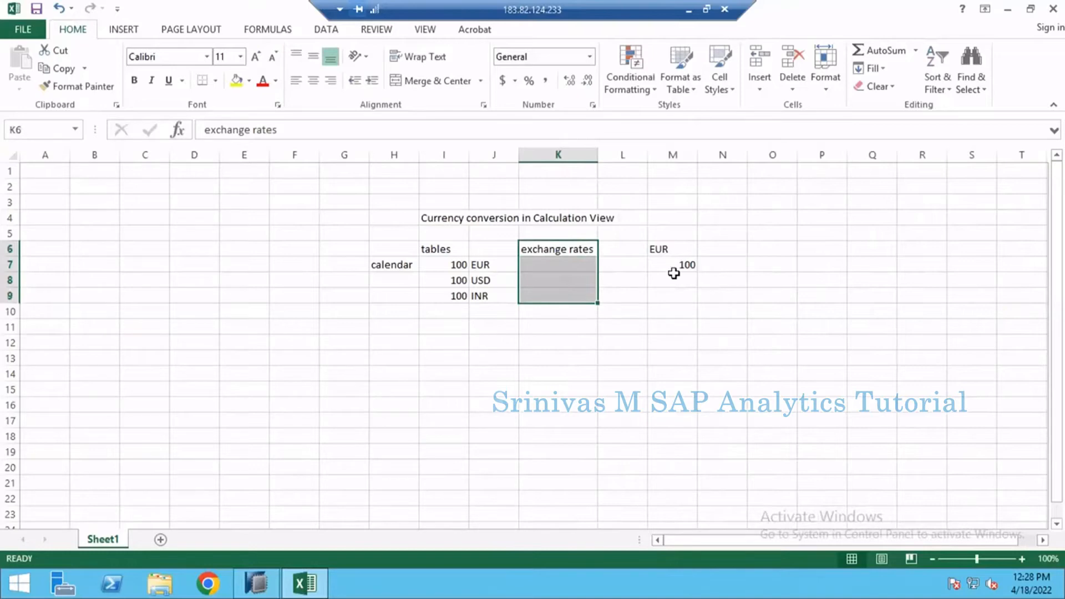
Step: Extend the label in cell H7 so that it reads "calendar day, month"
left_click(405, 266)
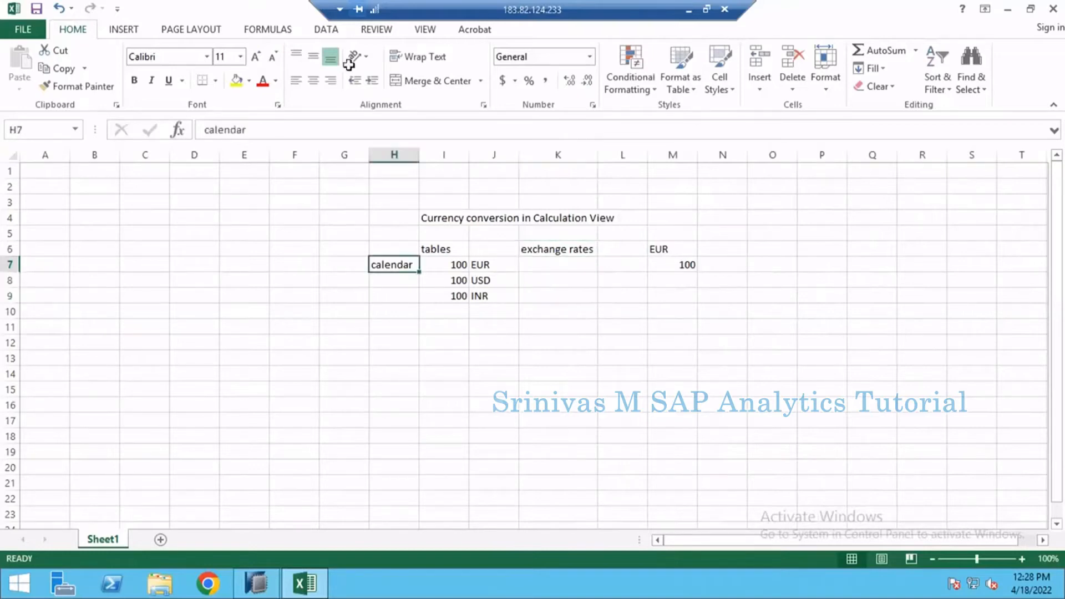
left_click(278, 128)
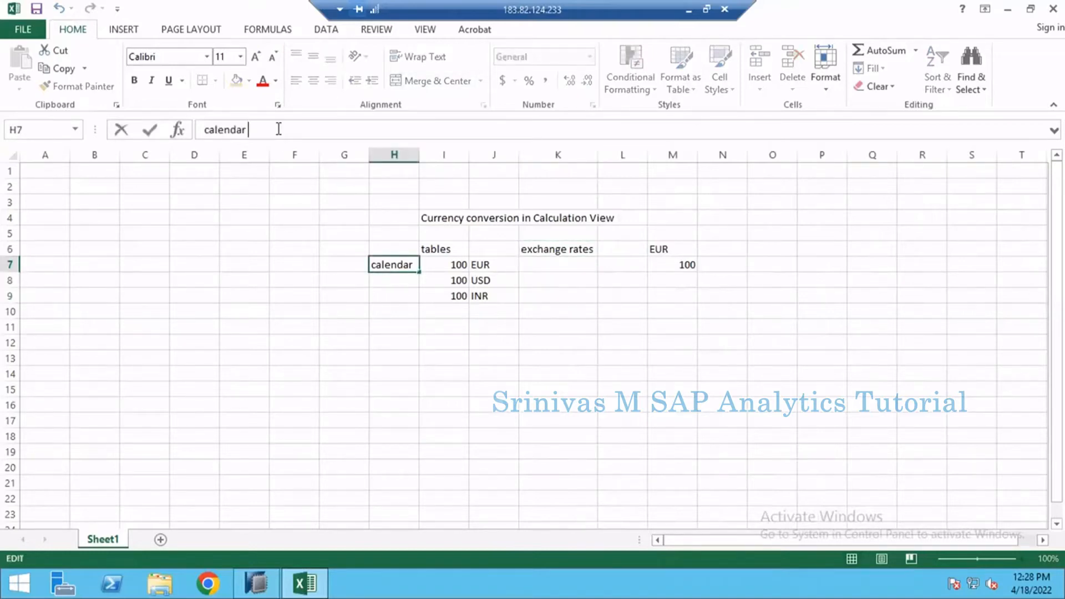
type("day, mon")
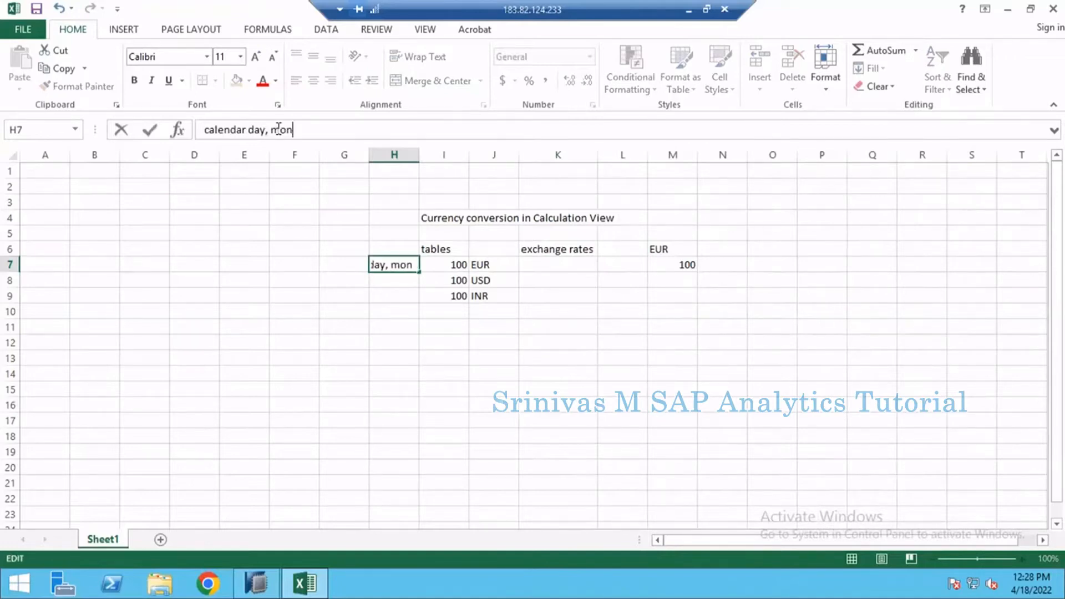
type("th")
key("Return")
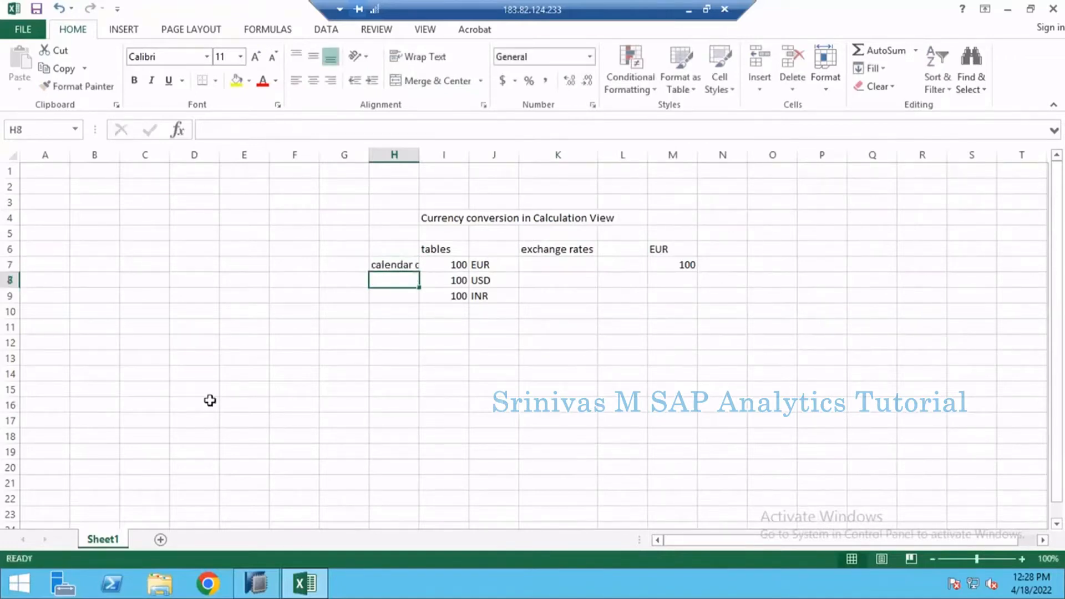
left_click(210, 584)
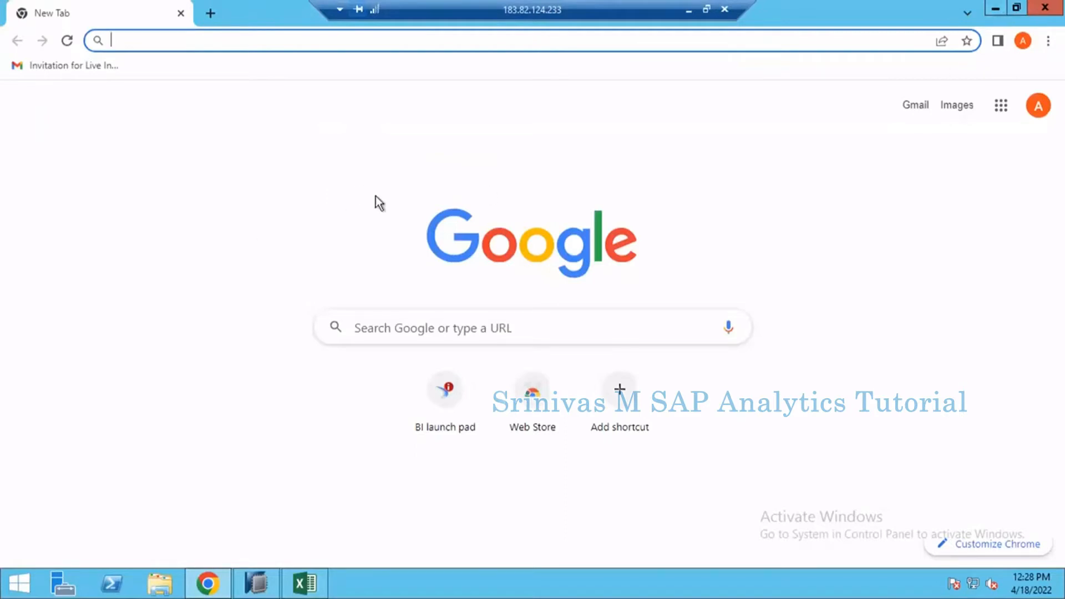
left_click(997, 11)
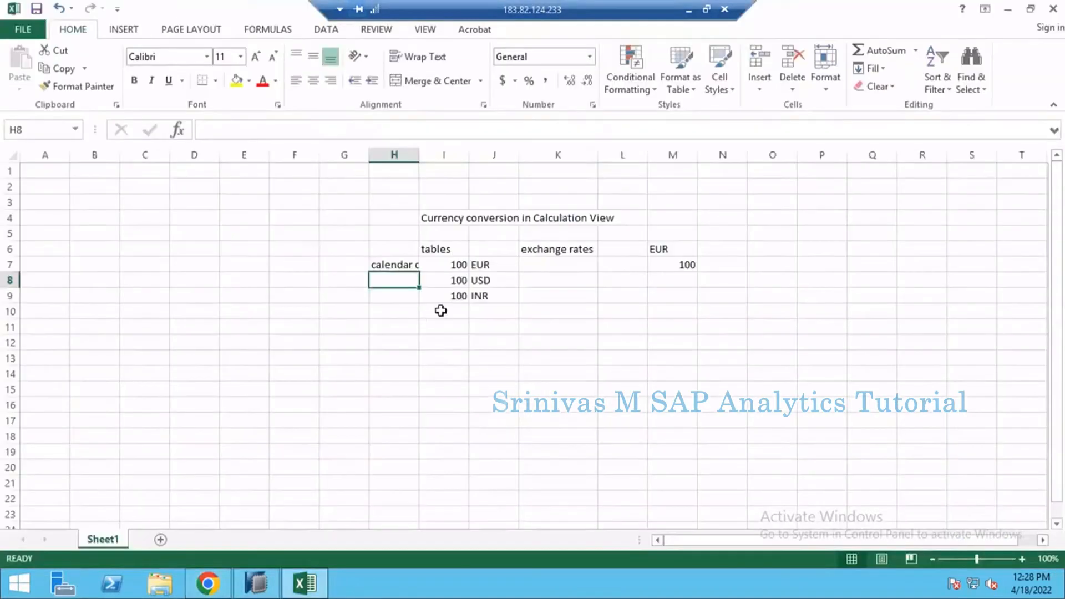
left_click(463, 264)
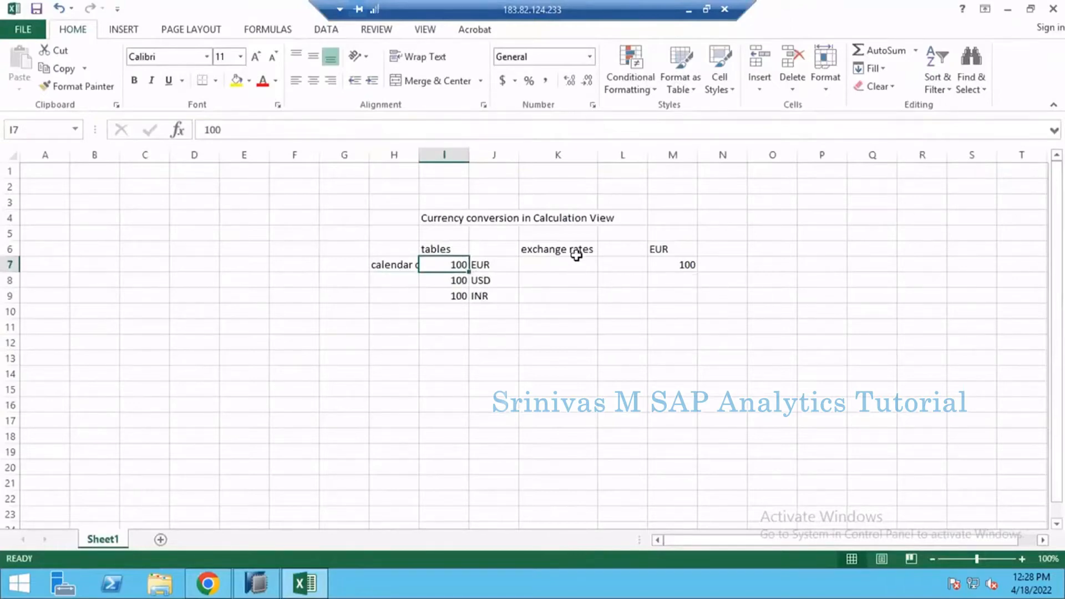
left_click_drag(441, 265, 497, 292)
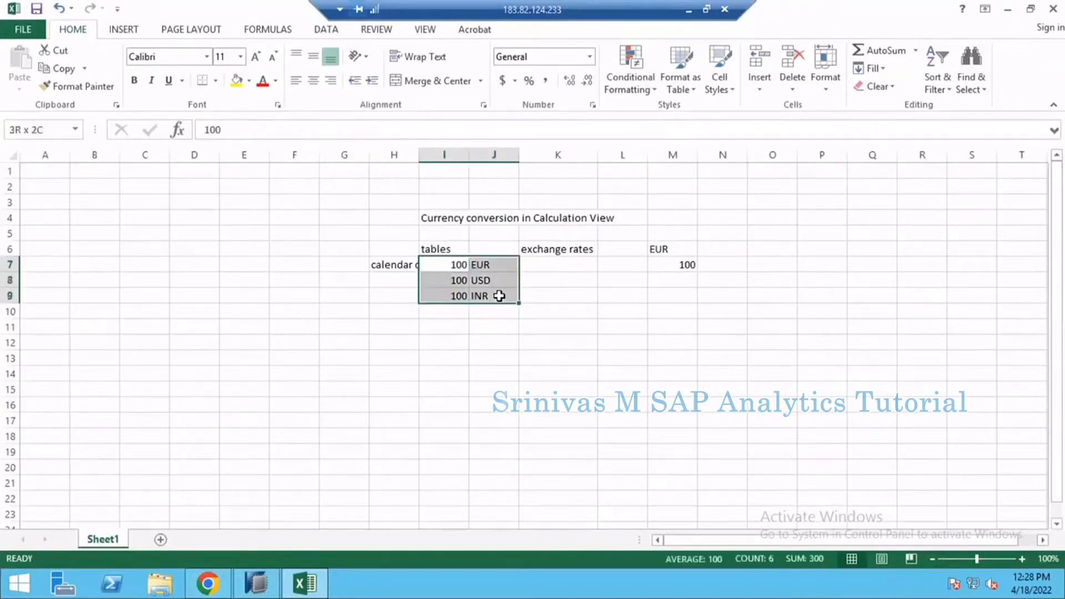
left_click(551, 249)
left_click(545, 270)
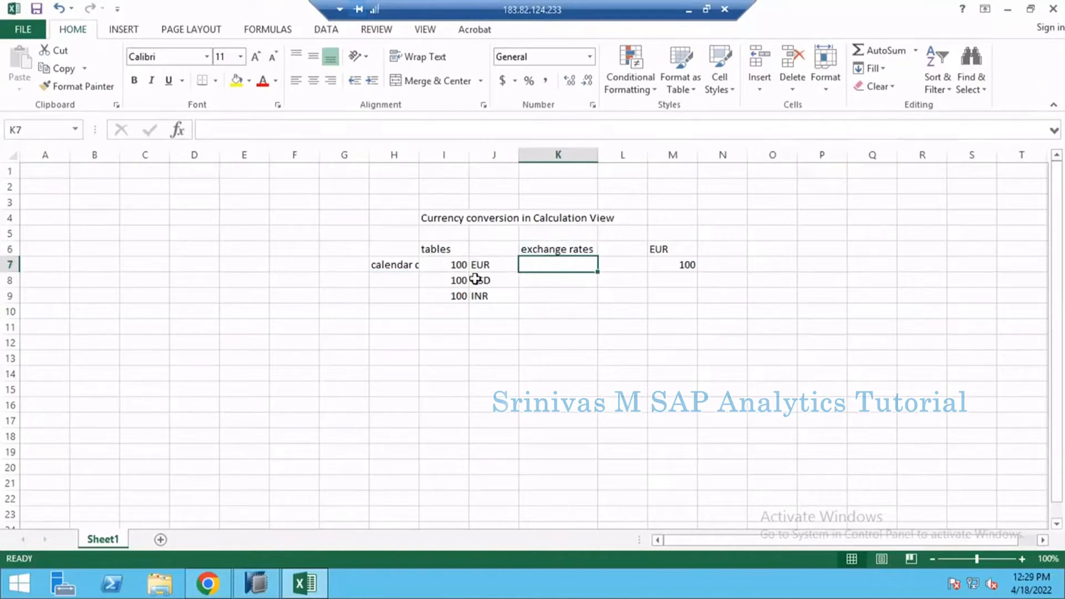
left_click(465, 263)
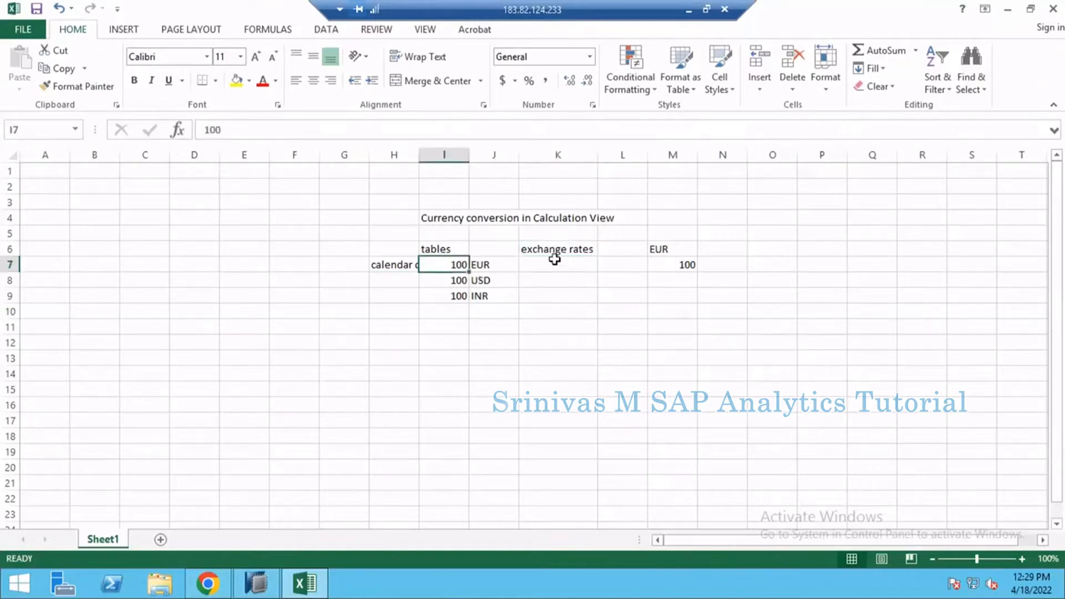
left_click_drag(555, 259, 549, 298)
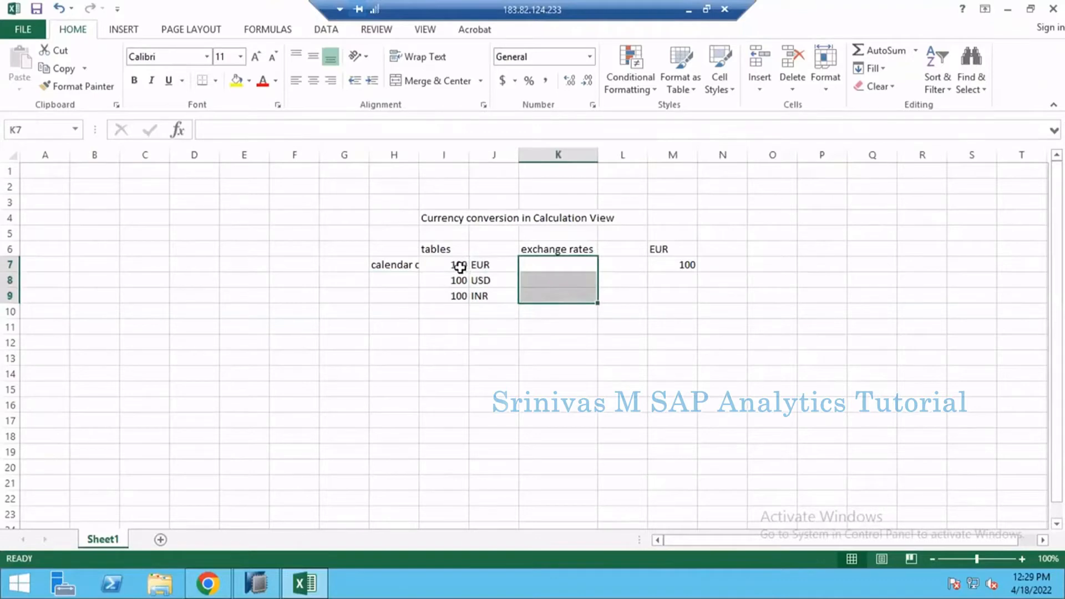
left_click_drag(459, 266, 555, 268)
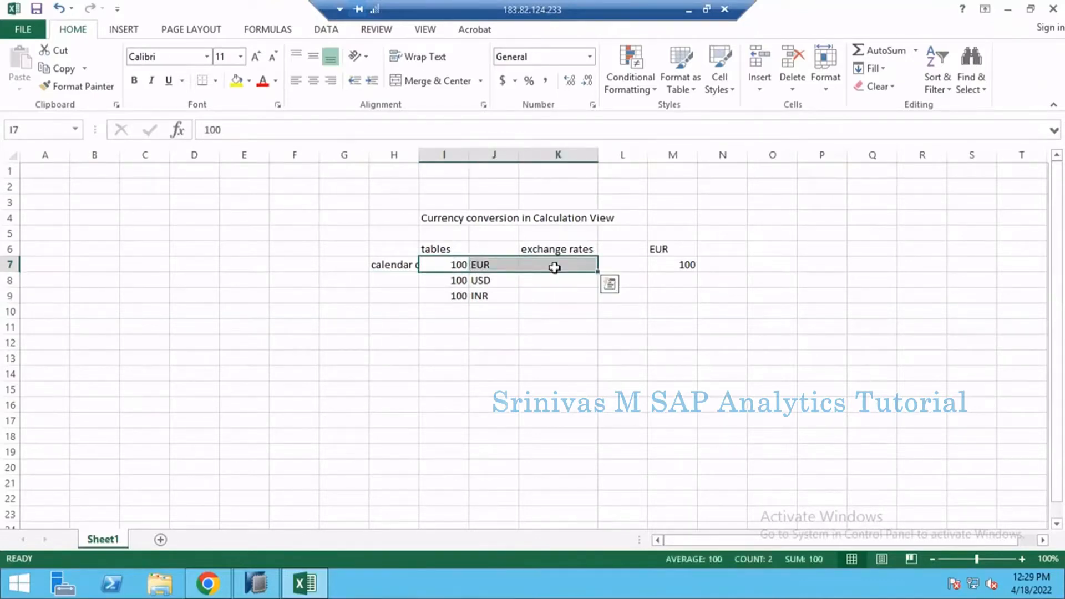
left_click(555, 267)
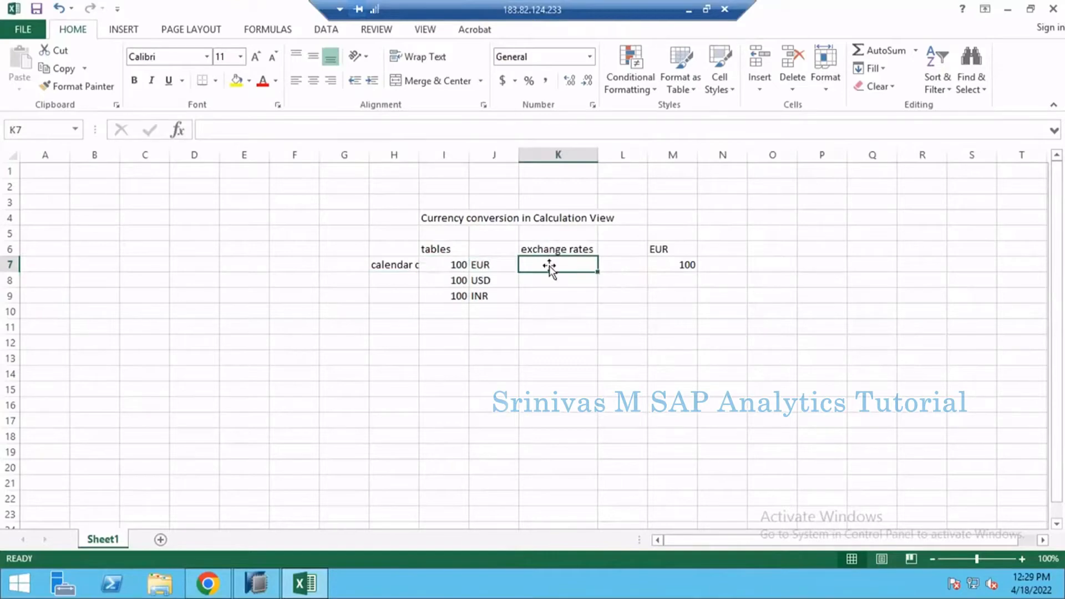
Step: Auto-fit the width of column H to the full calendar label
double_click(419, 155)
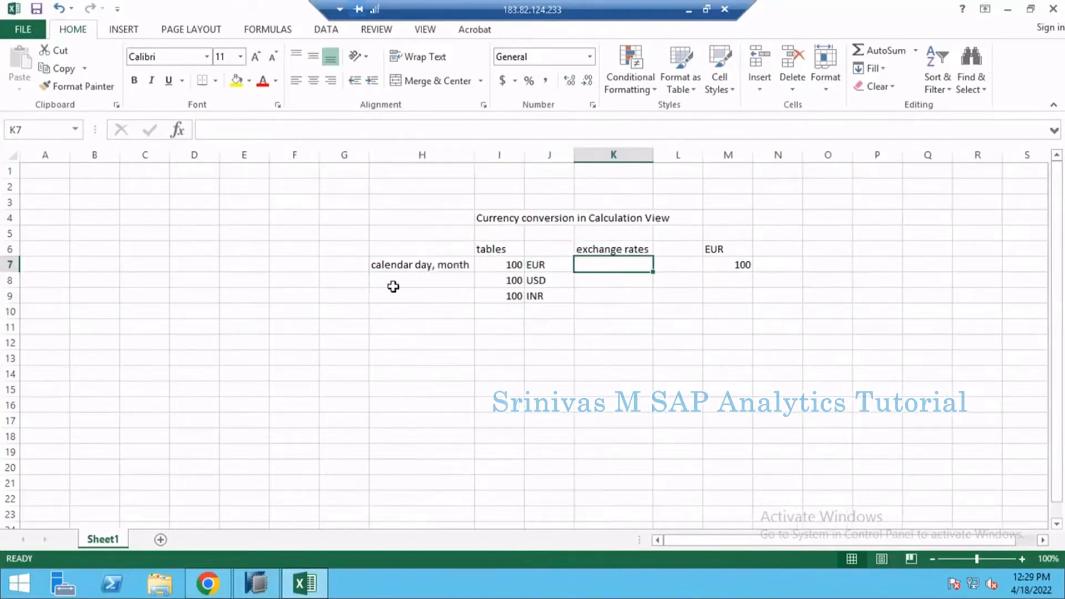
left_click(432, 268)
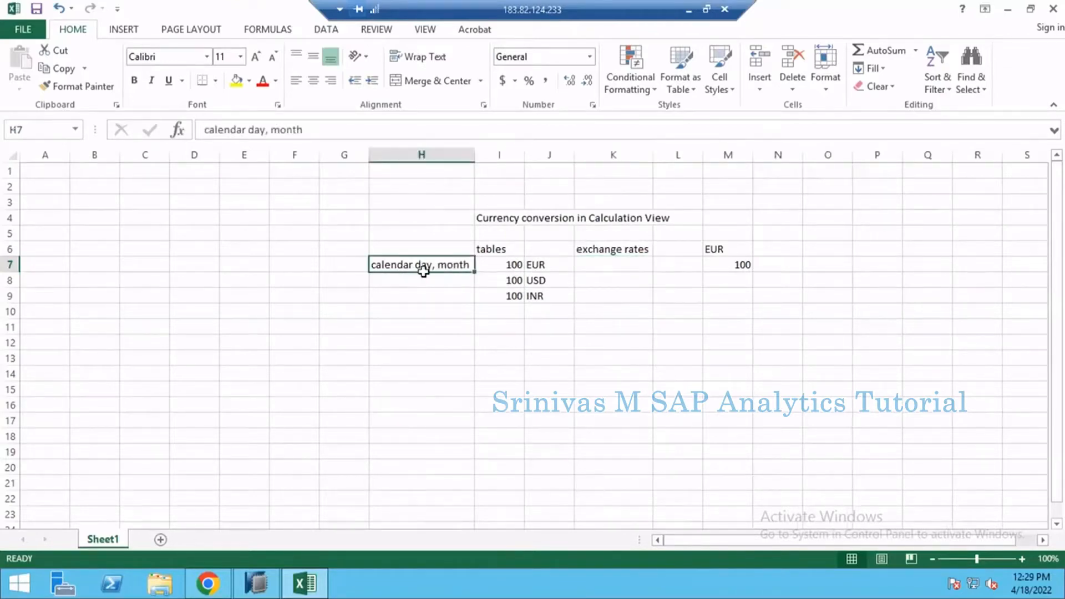
left_click_drag(417, 265, 421, 306)
left_click(514, 264)
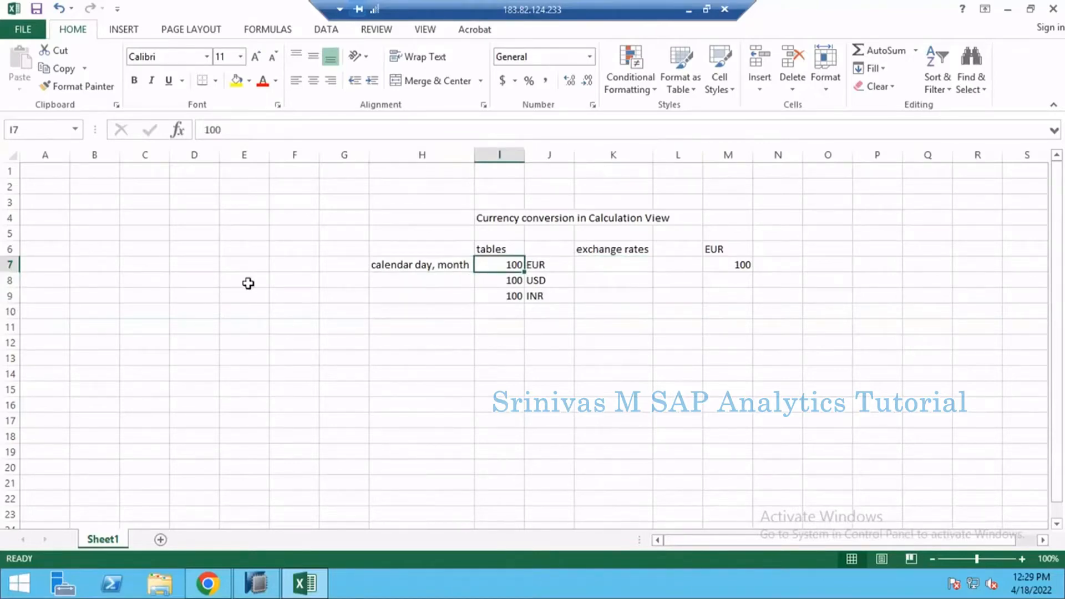
left_click(195, 229)
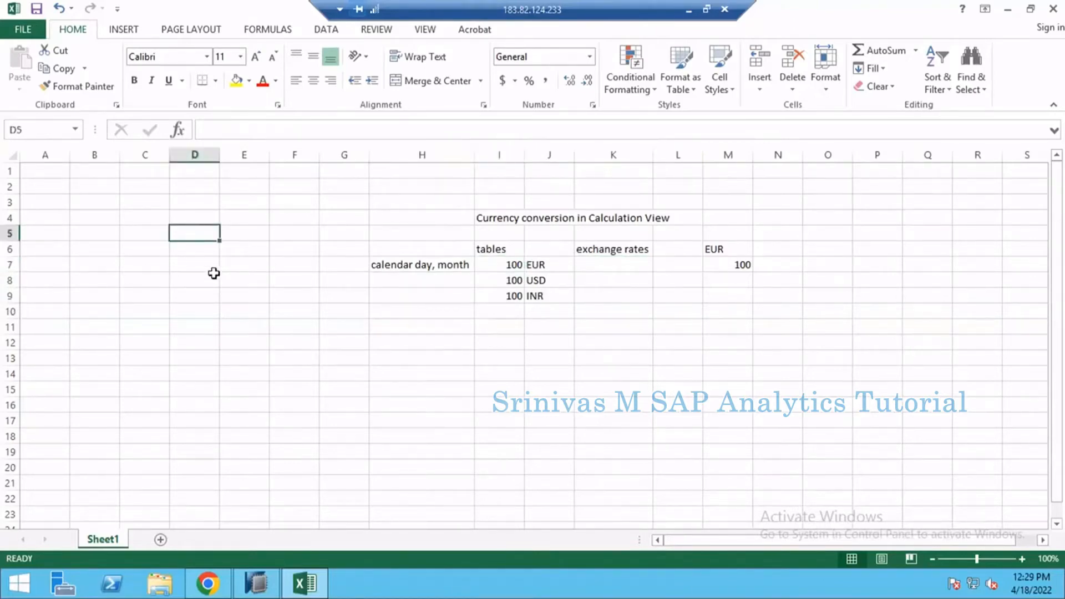
left_click(237, 235)
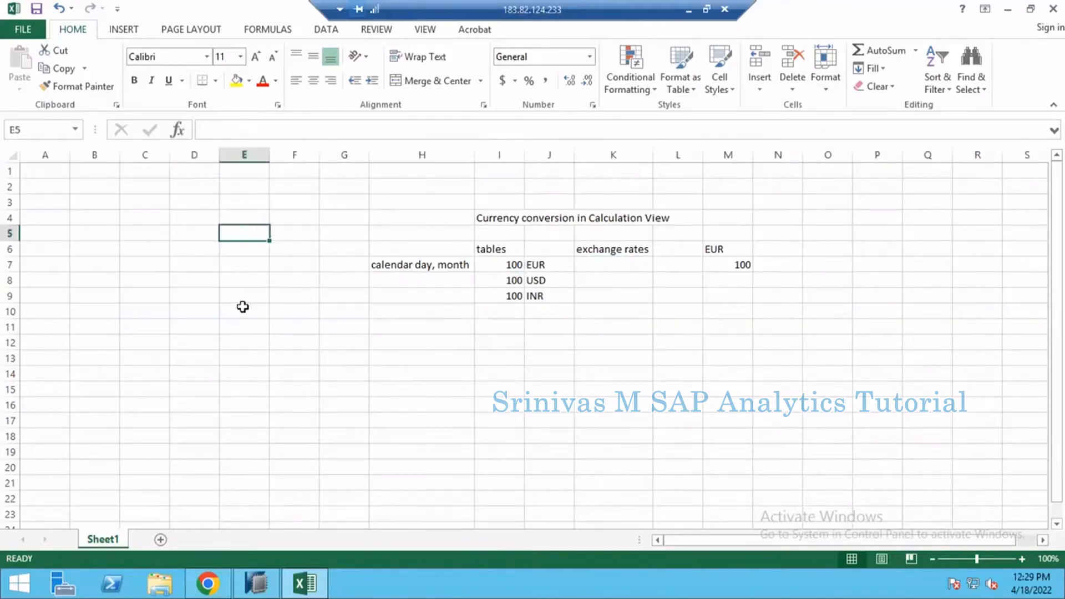
left_click(232, 267)
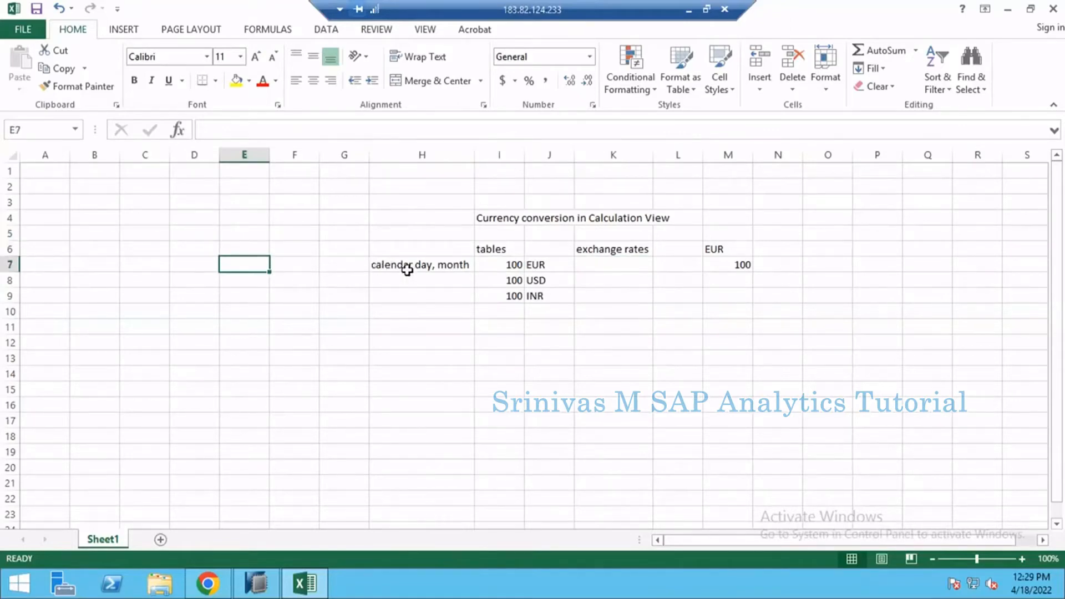
mouse_move(408, 267)
left_mouse_down()
mouse_move(414, 297)
mouse_move(417, 270)
left_mouse_up()
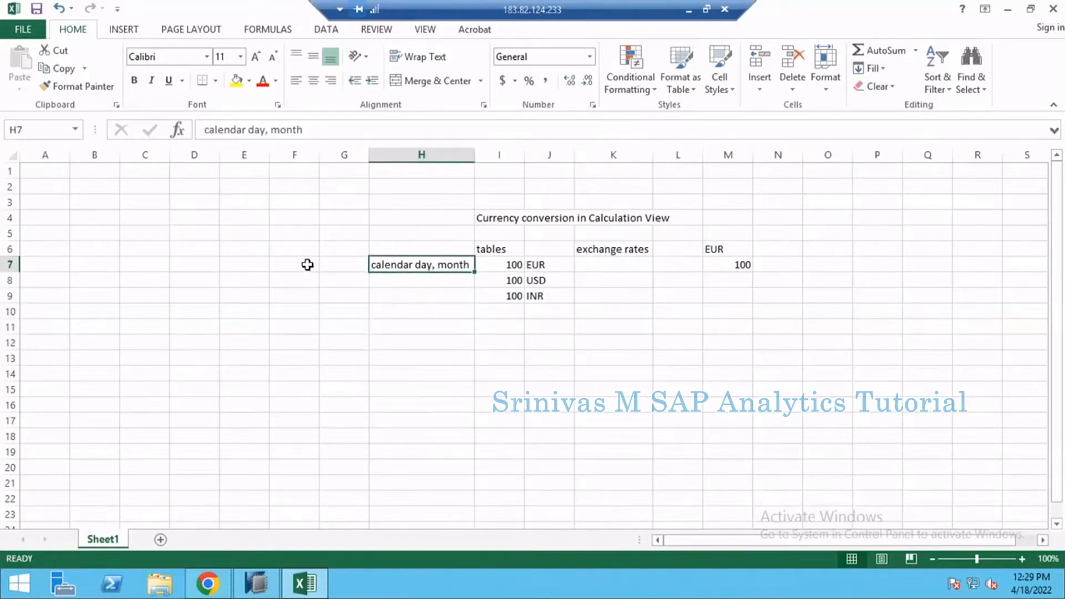
left_click_drag(307, 265, 307, 345)
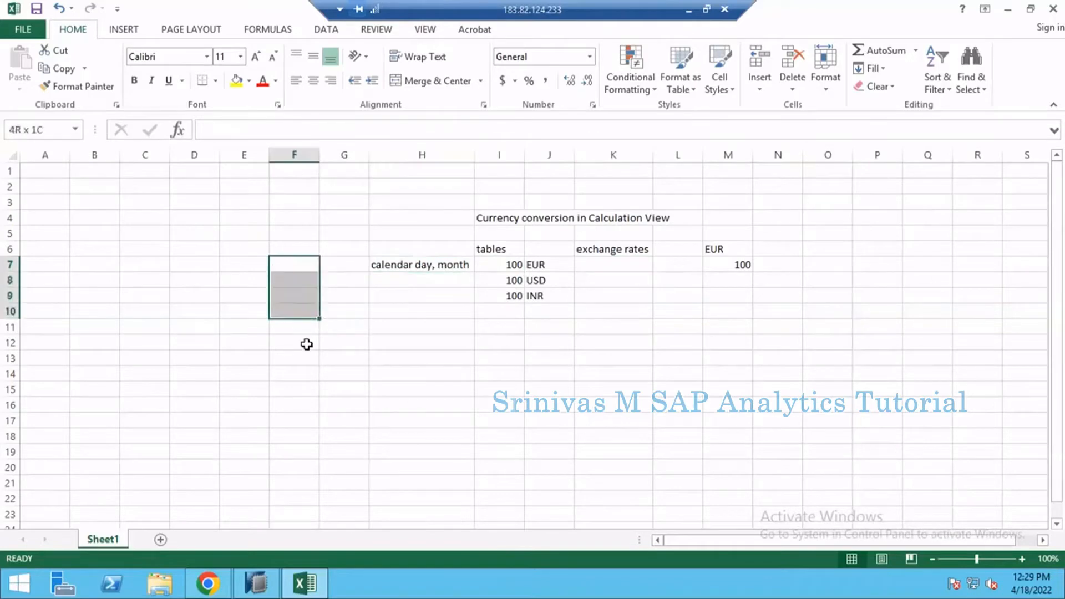
left_click(300, 269)
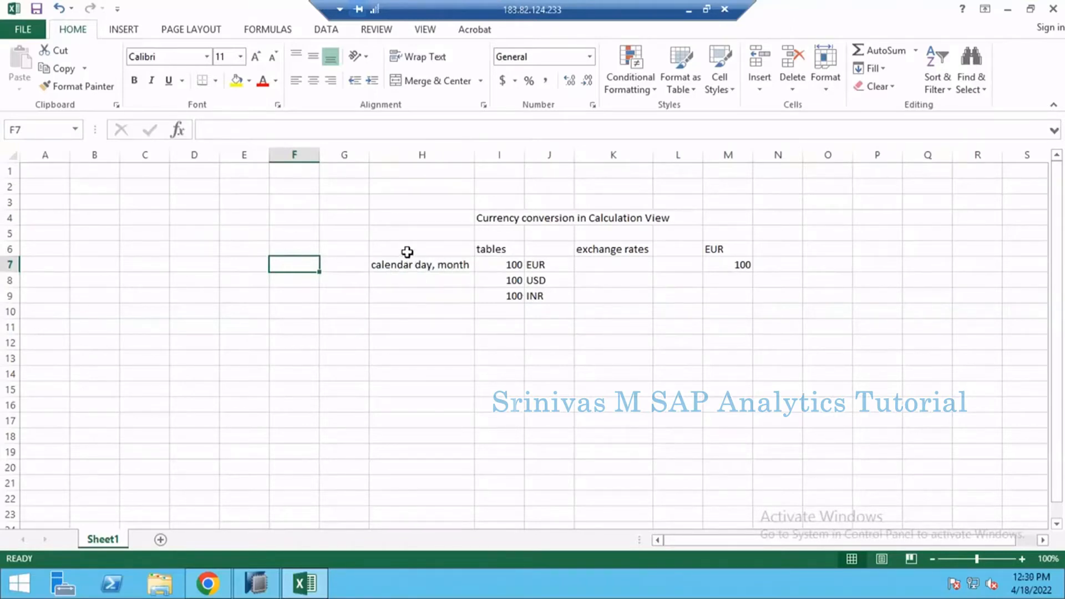
left_click_drag(407, 252, 591, 311)
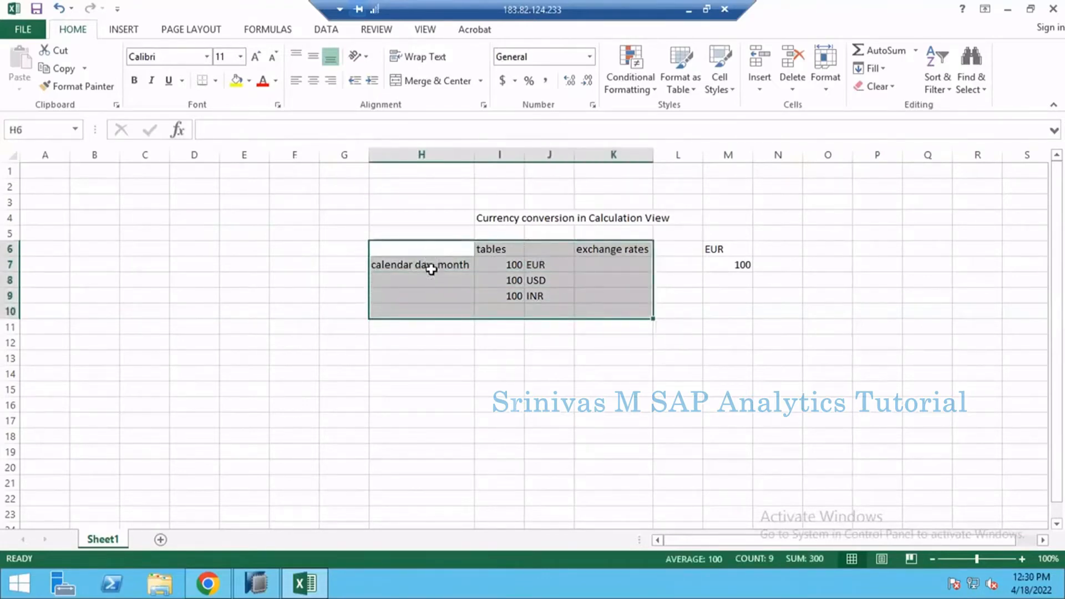
left_click_drag(430, 254, 435, 314)
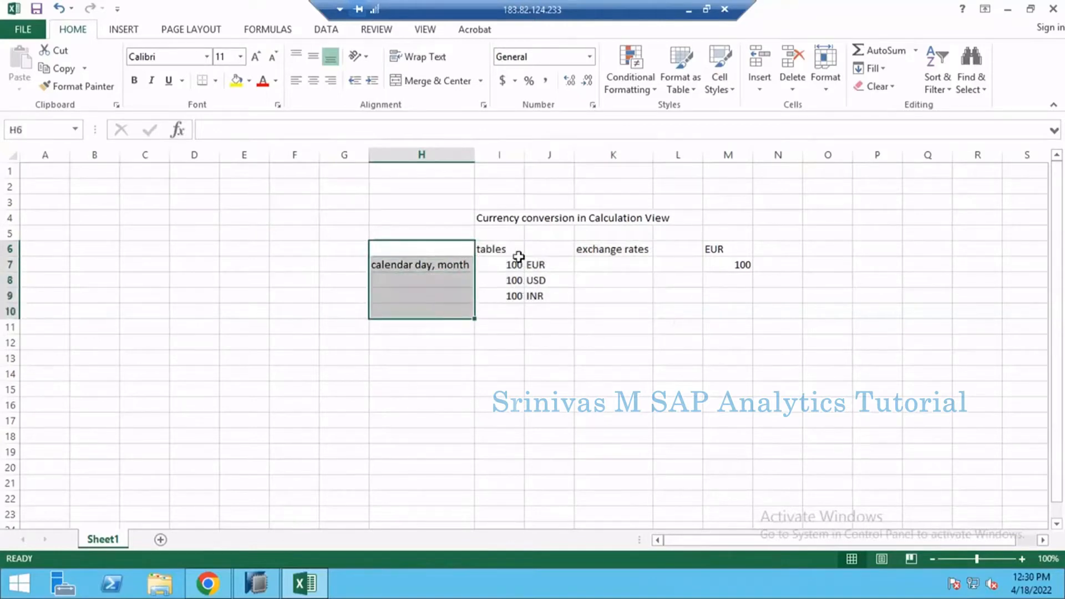
left_click_drag(516, 264, 546, 311)
left_click(622, 253)
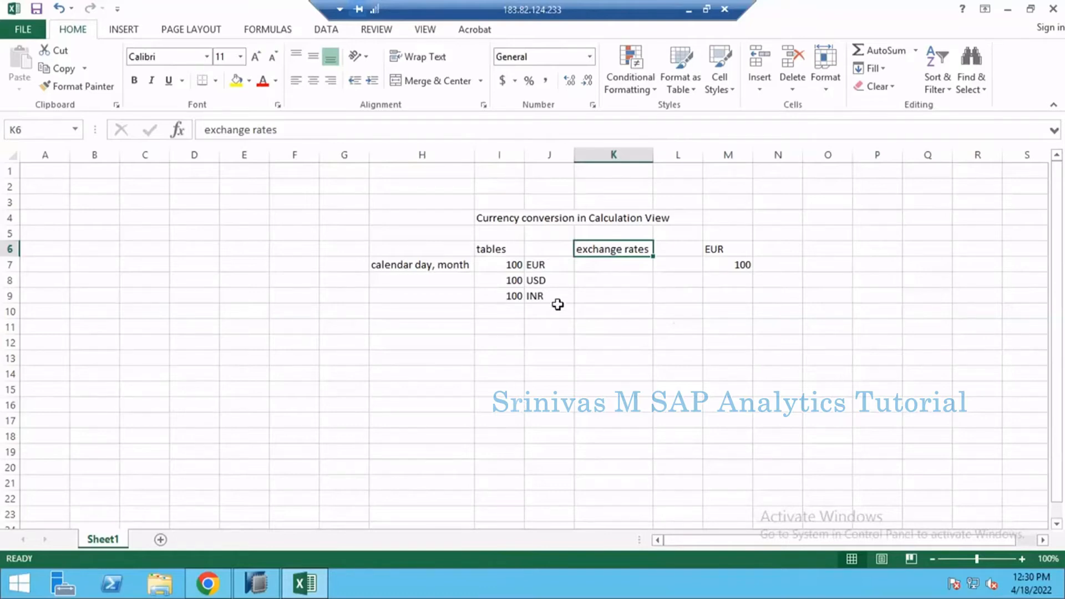
Step: Switch to SAP HANA Studio and open the content of table H_SALES1 in the HANAUSER schema
left_click(260, 582)
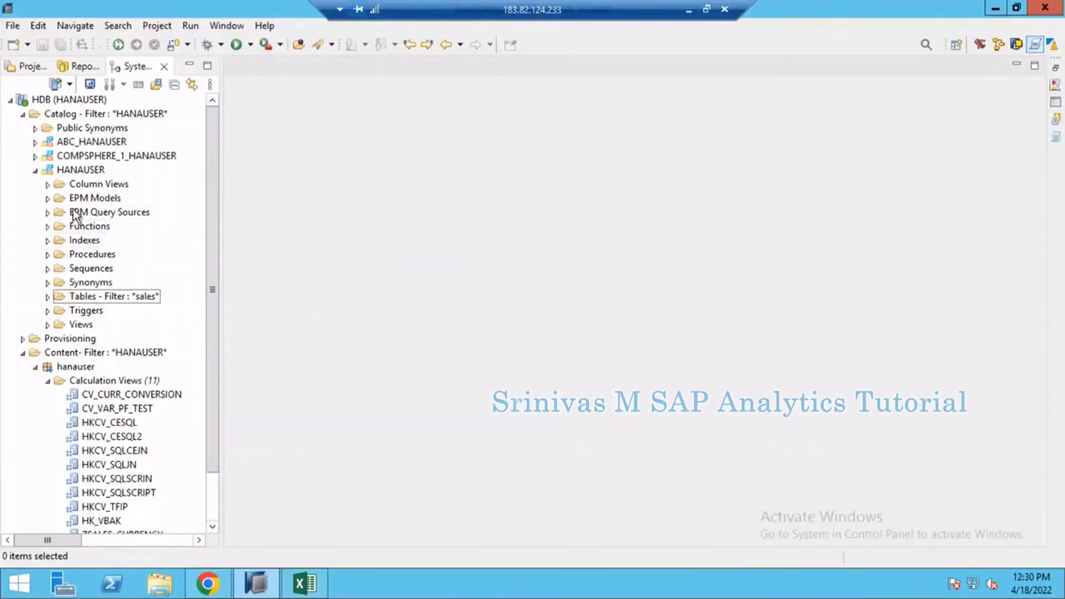
left_click(73, 171)
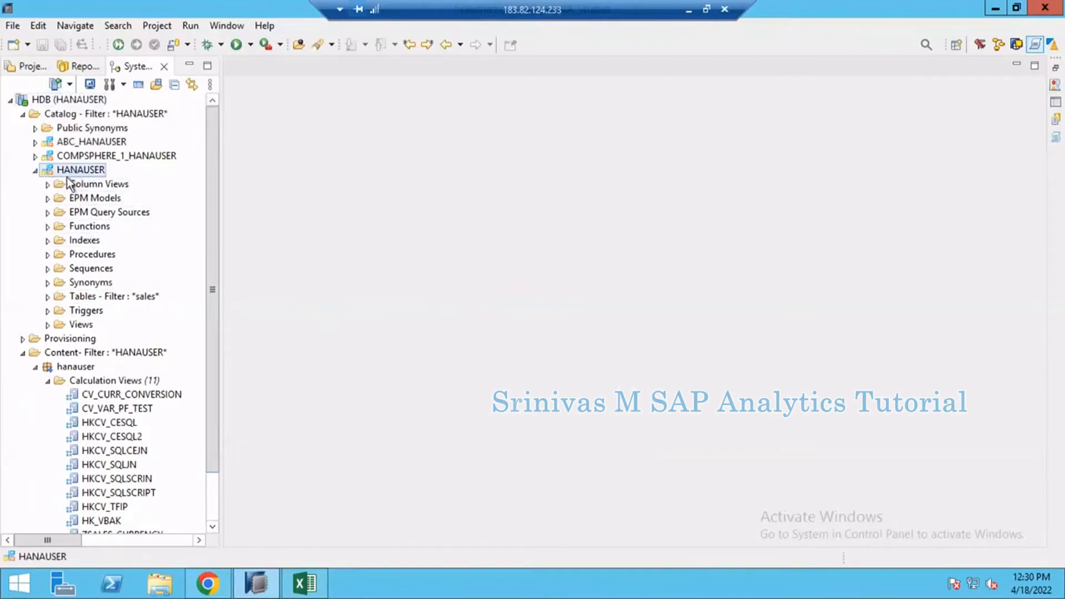
left_click(48, 297)
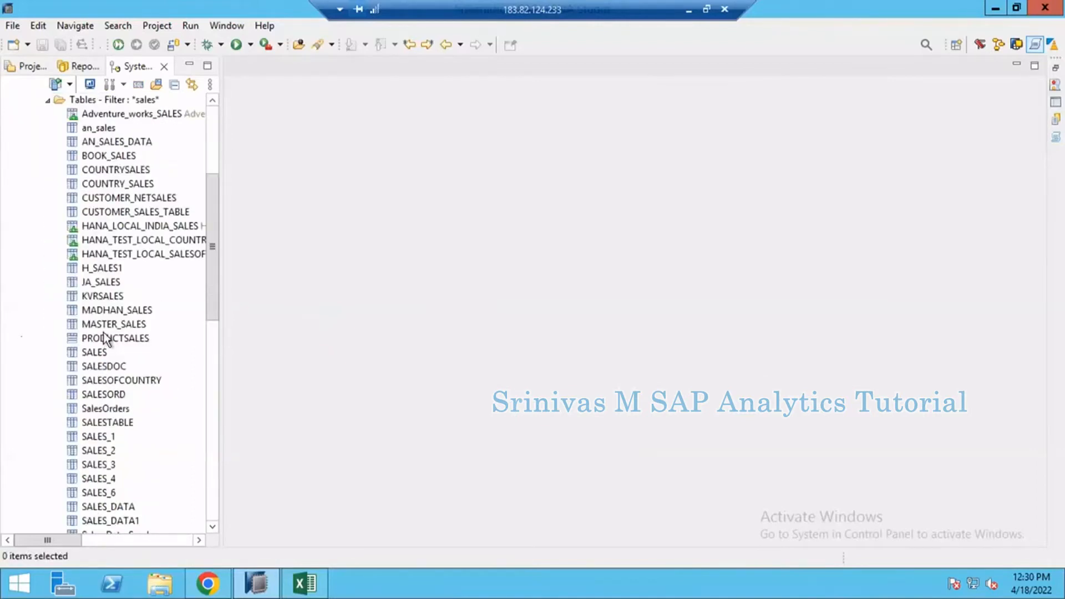
left_click(95, 268)
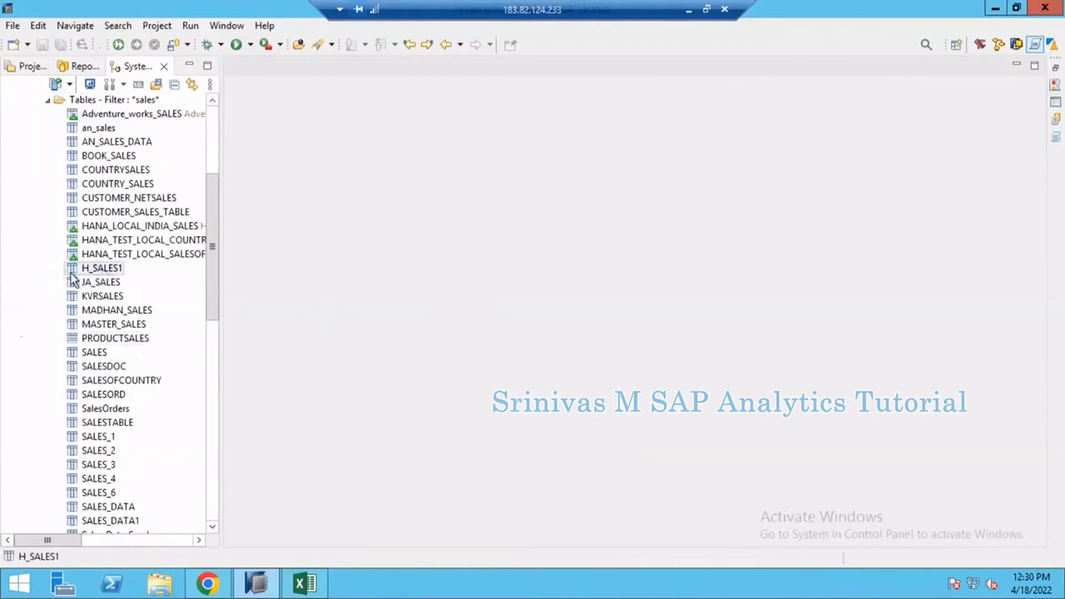
right_click(106, 271)
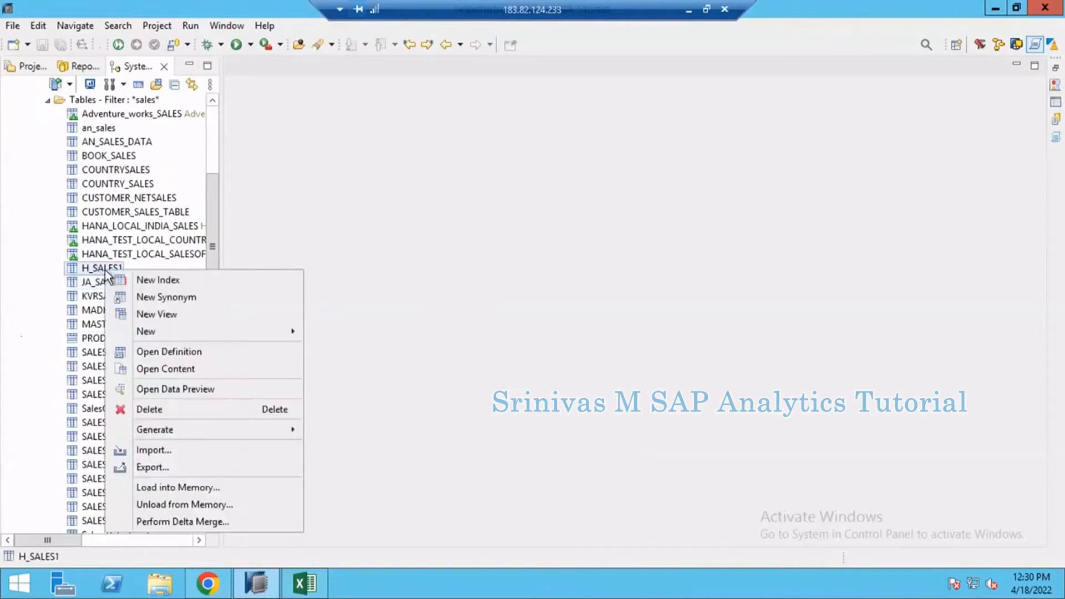
left_click(158, 370)
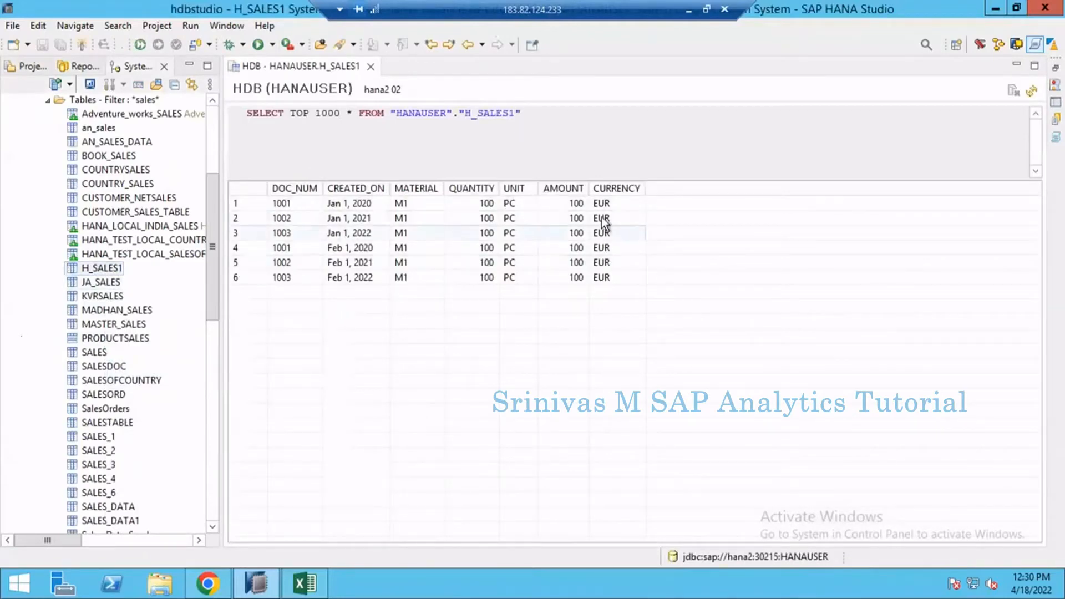
Step: Examine the CREATED_ON dates of the H_SALES1 records row by row and enlarge the results area
left_click(358, 204)
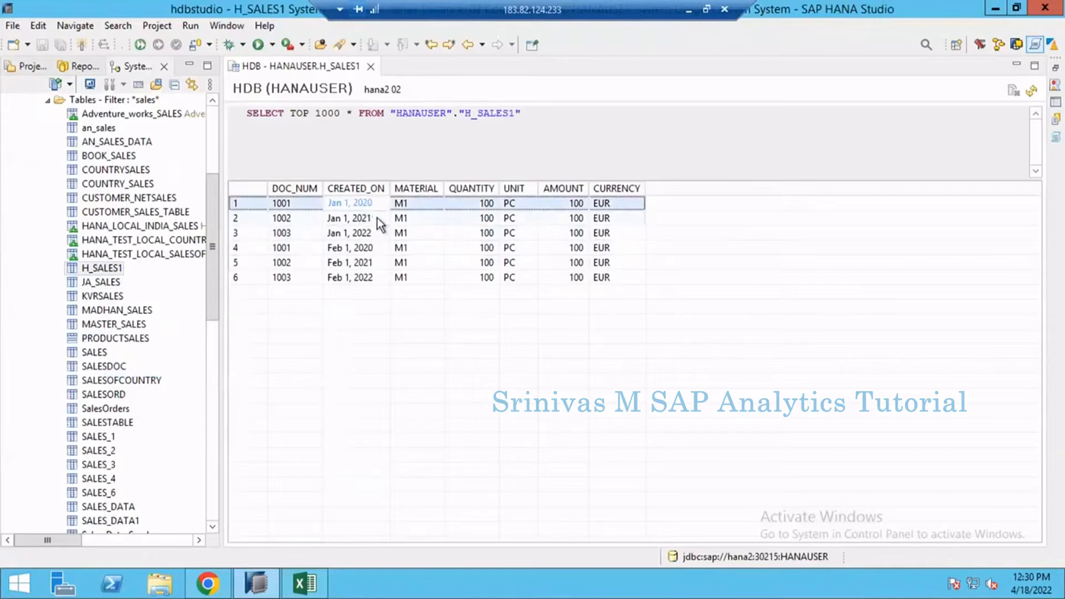
left_click(378, 218)
left_click(370, 236)
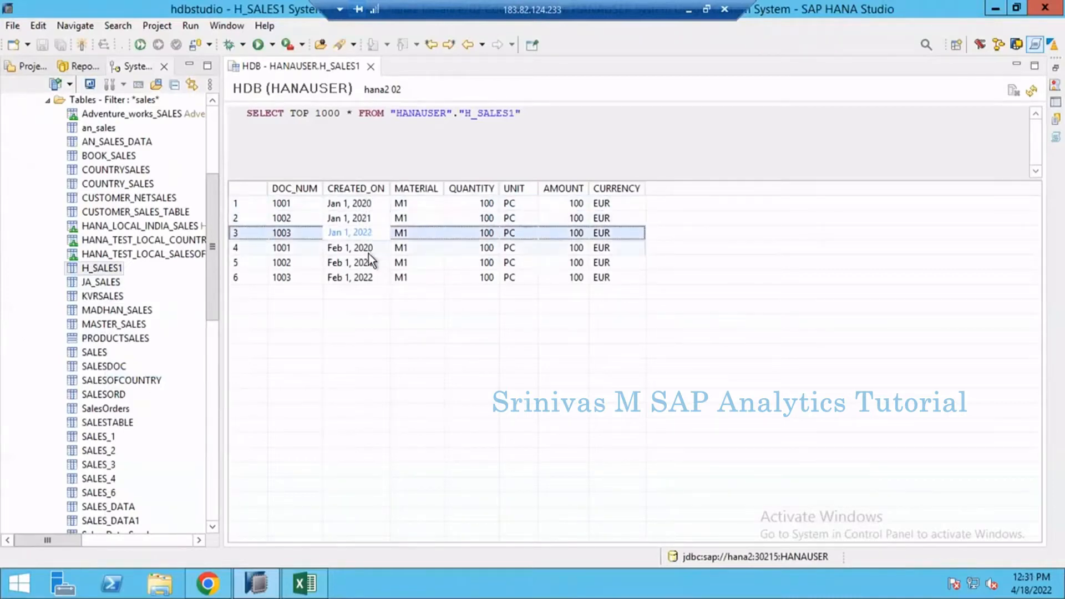
left_click(369, 252)
key("Down")
key("Down")
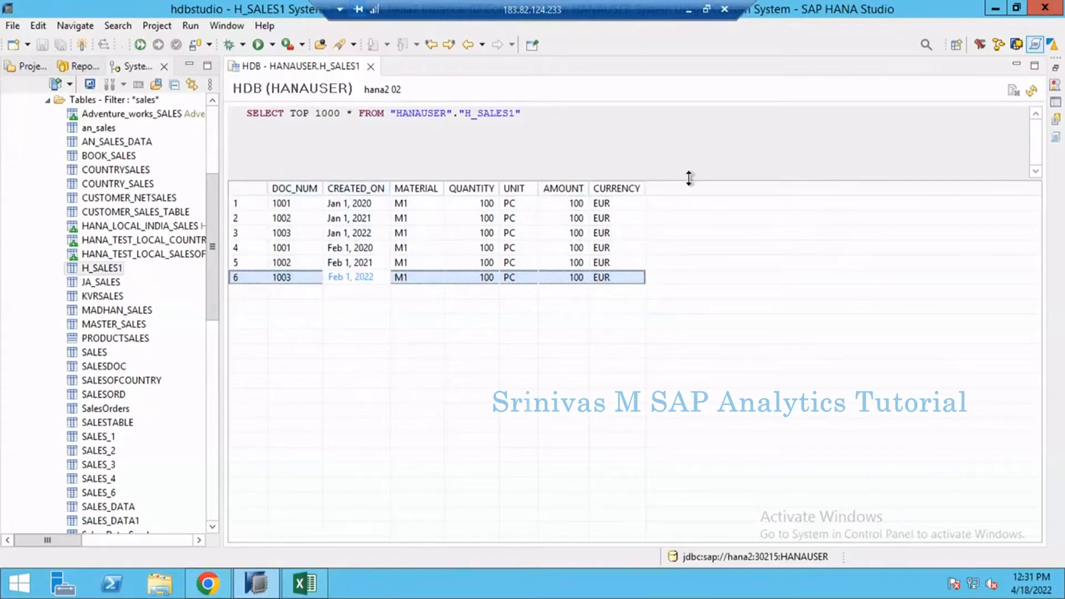
left_click_drag(689, 178, 684, 138)
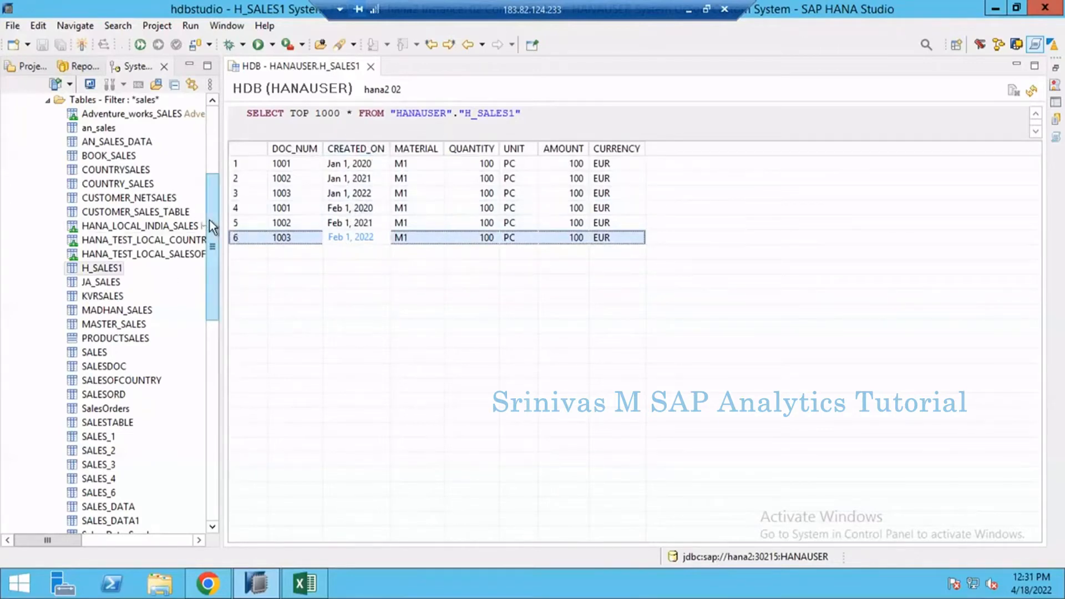
Step: Start a new information view among the calculation views of the hanauser package
left_click_drag(214, 221, 214, 191)
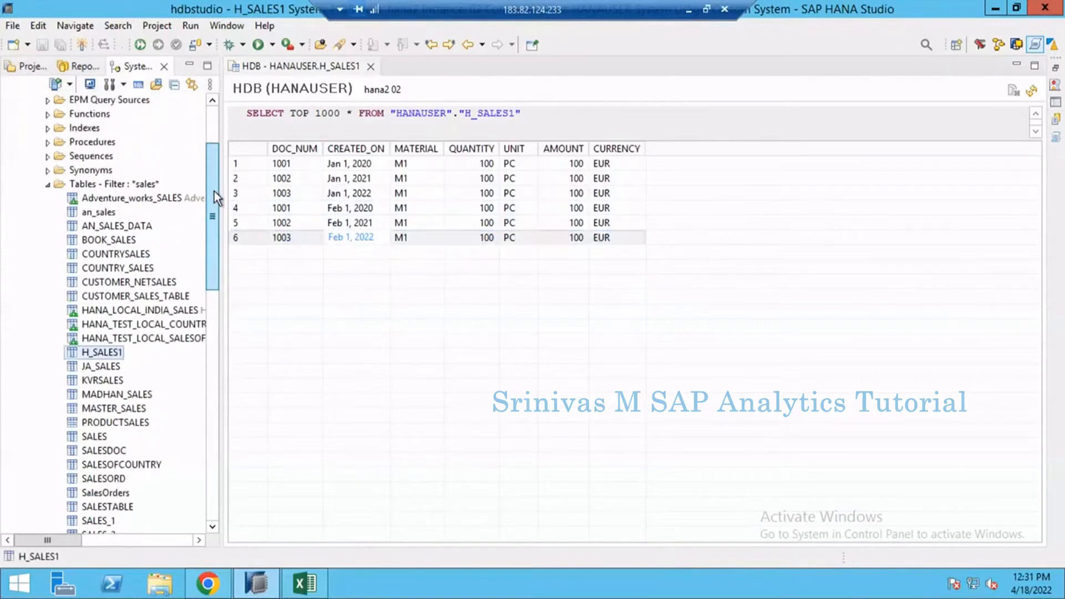
left_click(39, 191)
left_click_drag(216, 238, 221, 451)
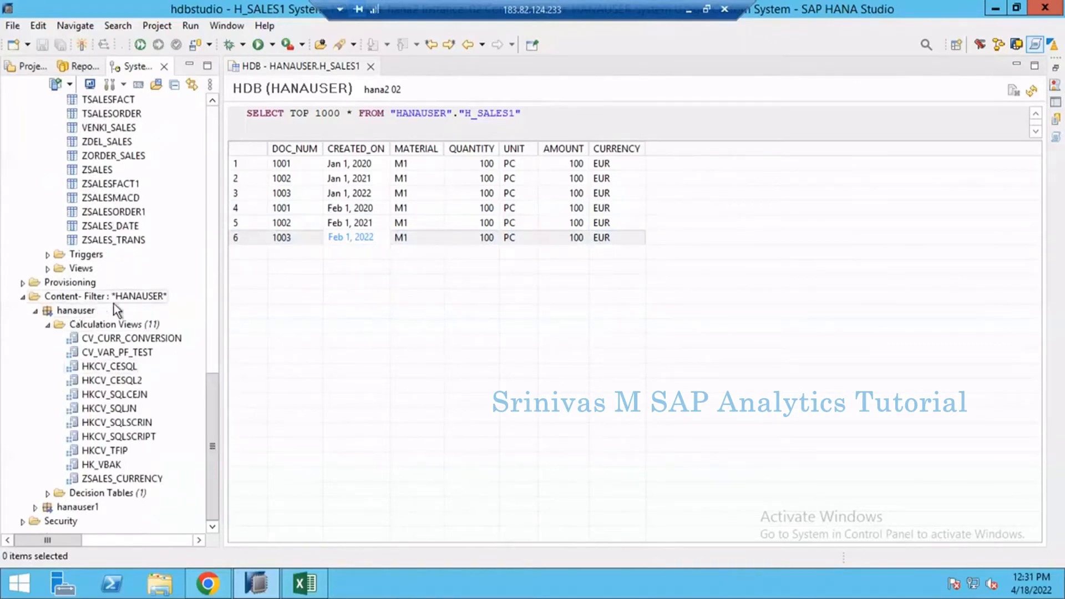
left_click(109, 325)
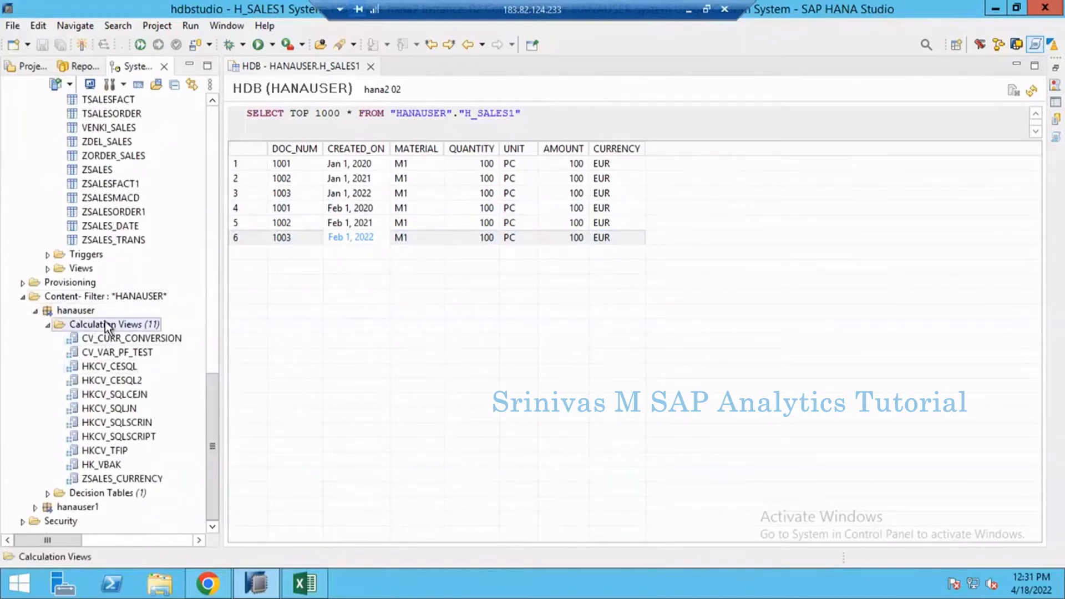
right_click(106, 323)
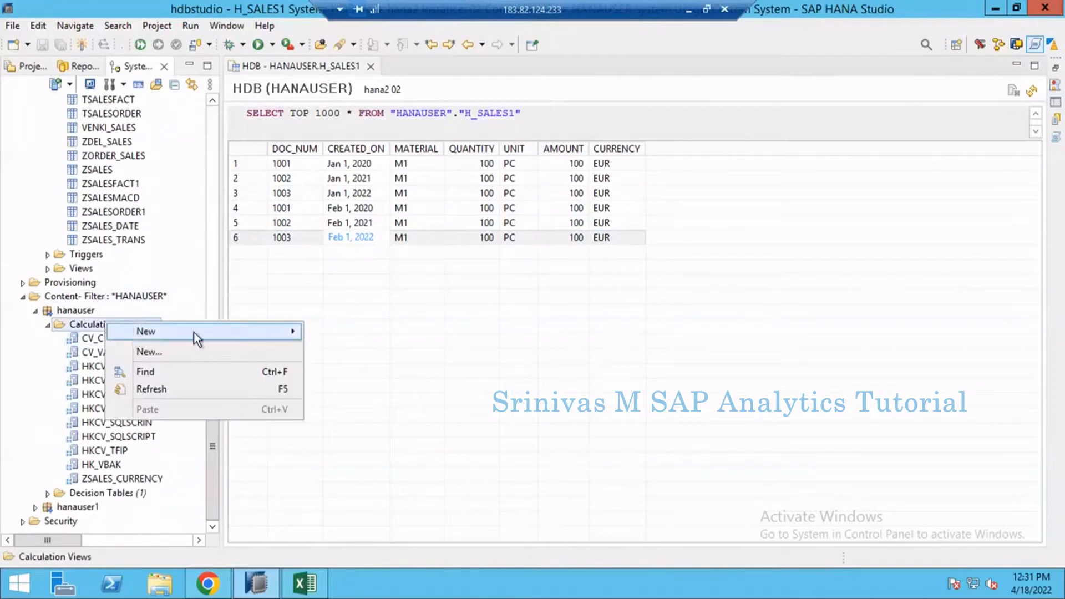
left_click(161, 351)
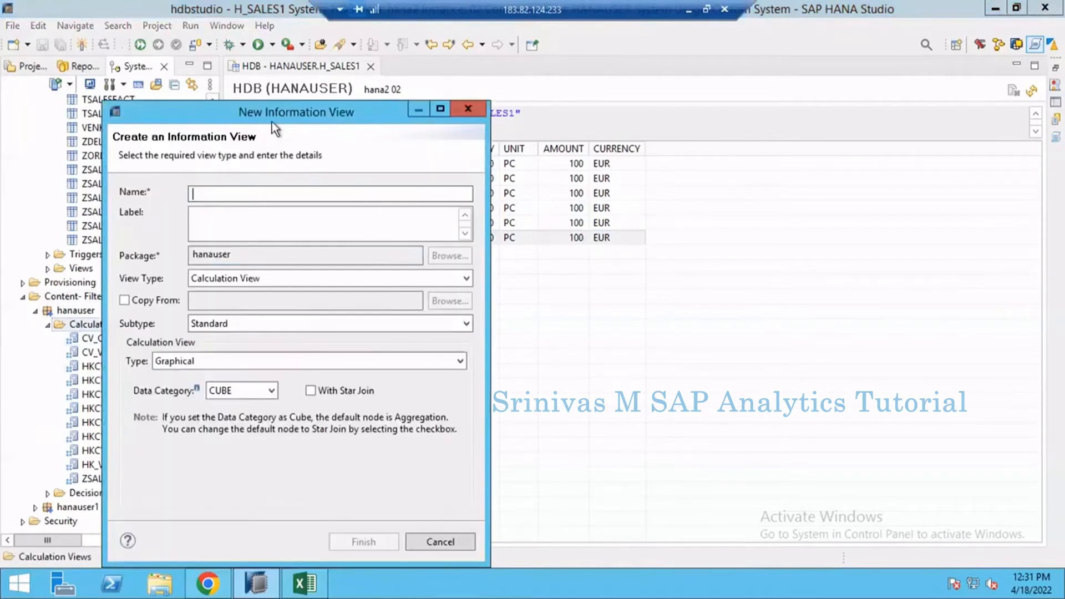
left_click_drag(272, 118, 437, 92)
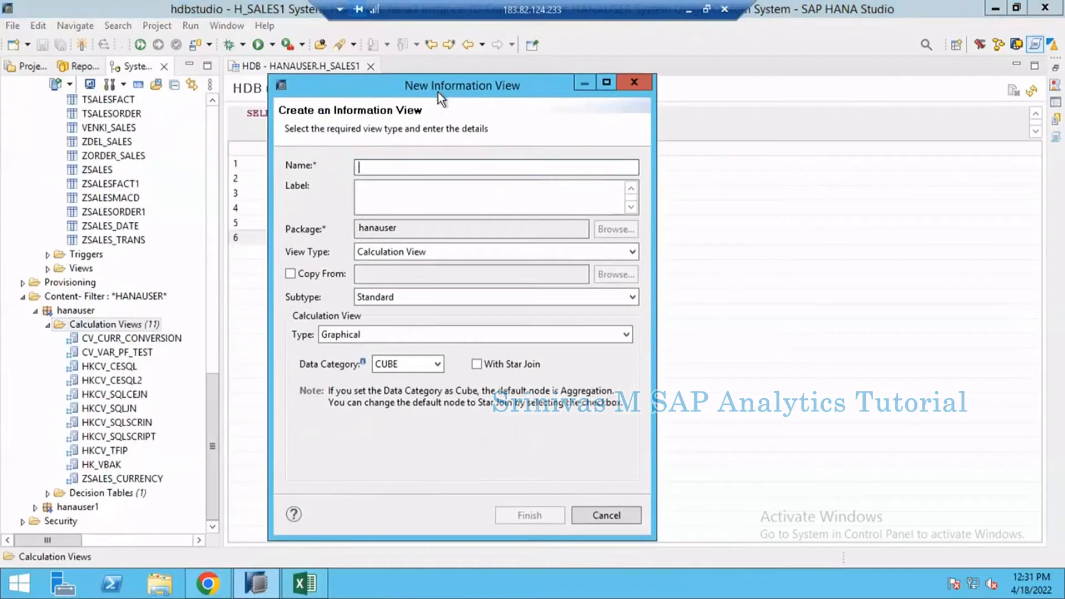
Step: Name the graphical calculation view CV_H_SALES_USD, keep CUBE as its data category, and create it
type("CV")
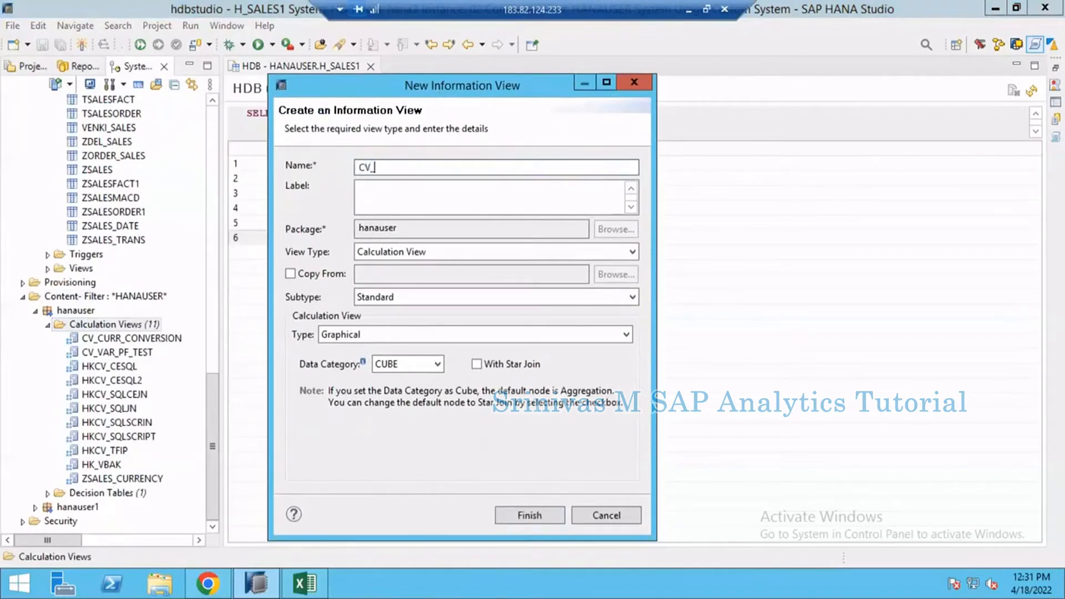
type("_SALES")
key("BackSpace")
key("BackSpace")
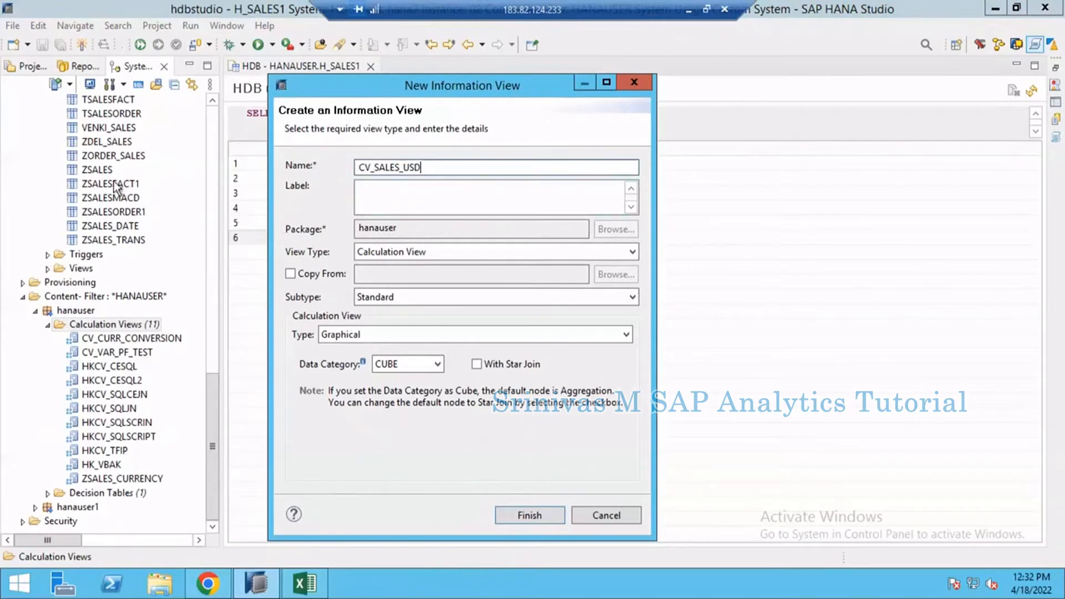
left_click_drag(423, 169, 353, 173)
left_click(400, 169)
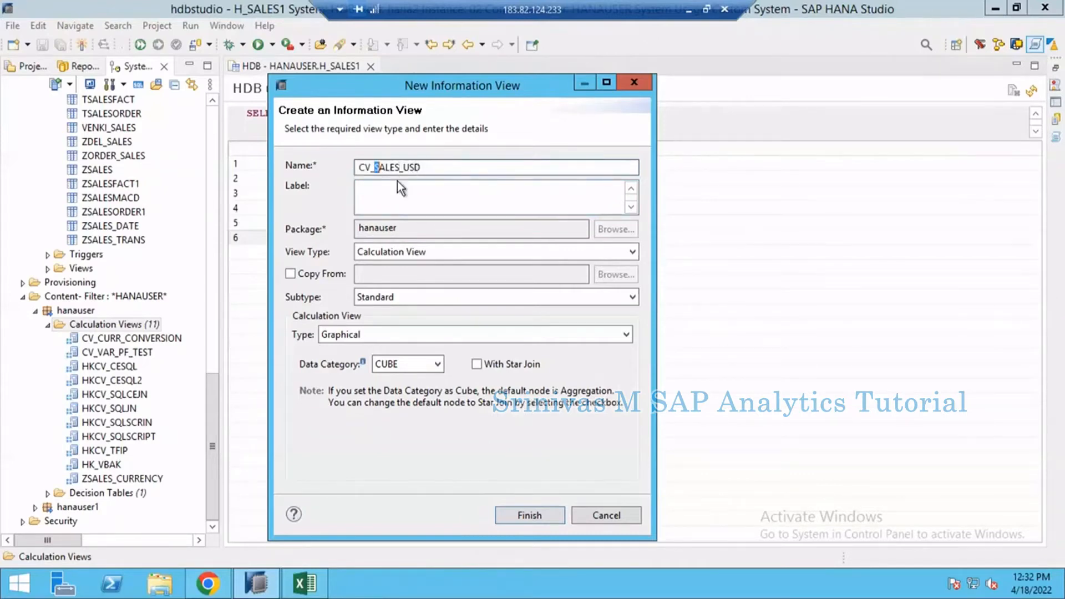
type("H_S")
left_click(413, 194)
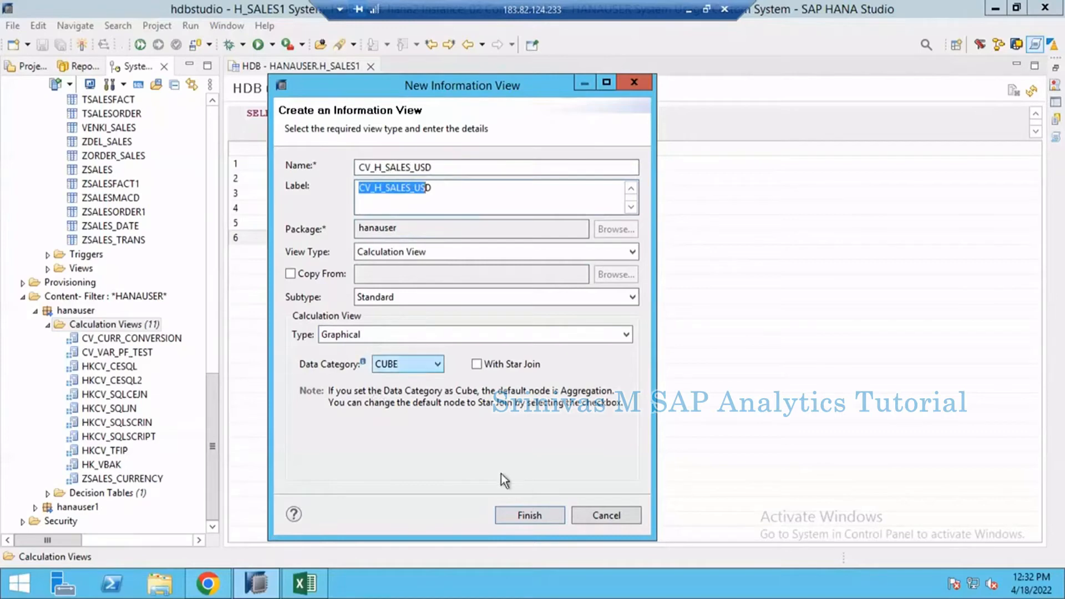
left_click(531, 515)
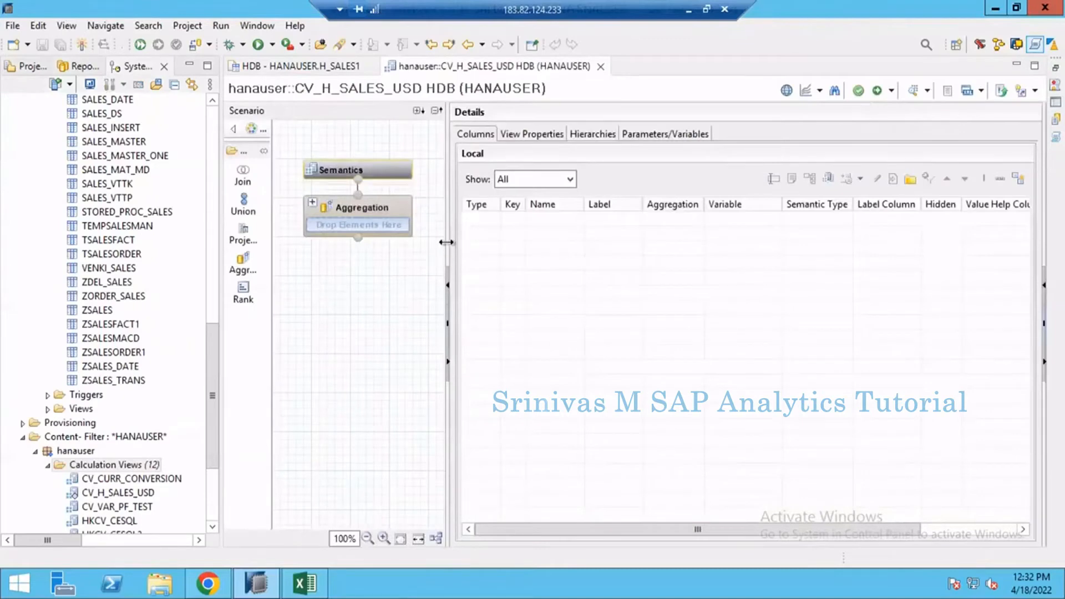
Step: Widen the scenario area and add a projection node below the Aggregation node, keeping its default name
left_click_drag(446, 242, 514, 243)
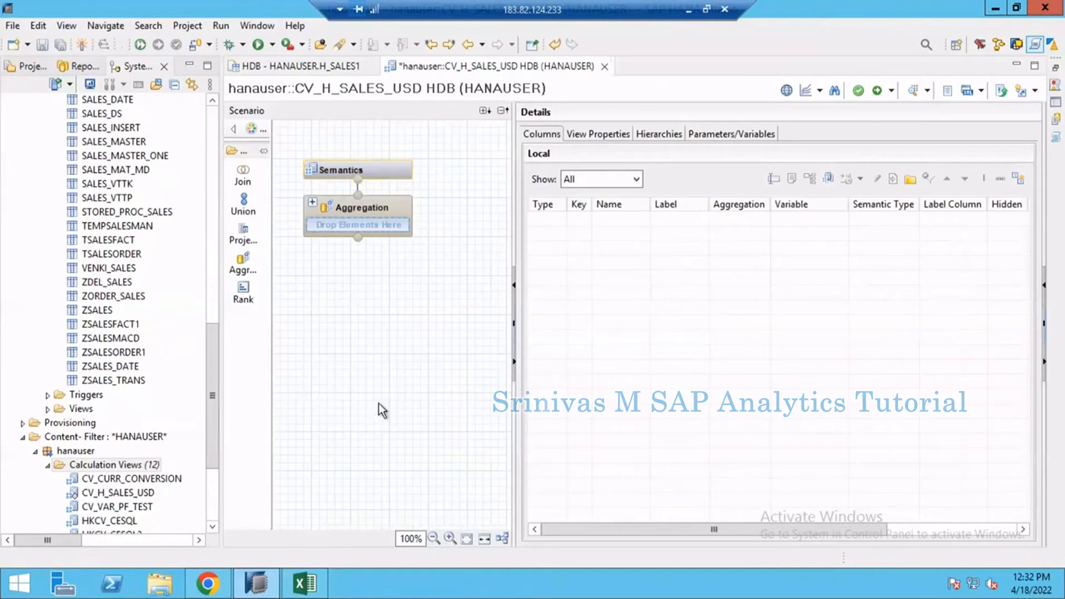
left_click(240, 236)
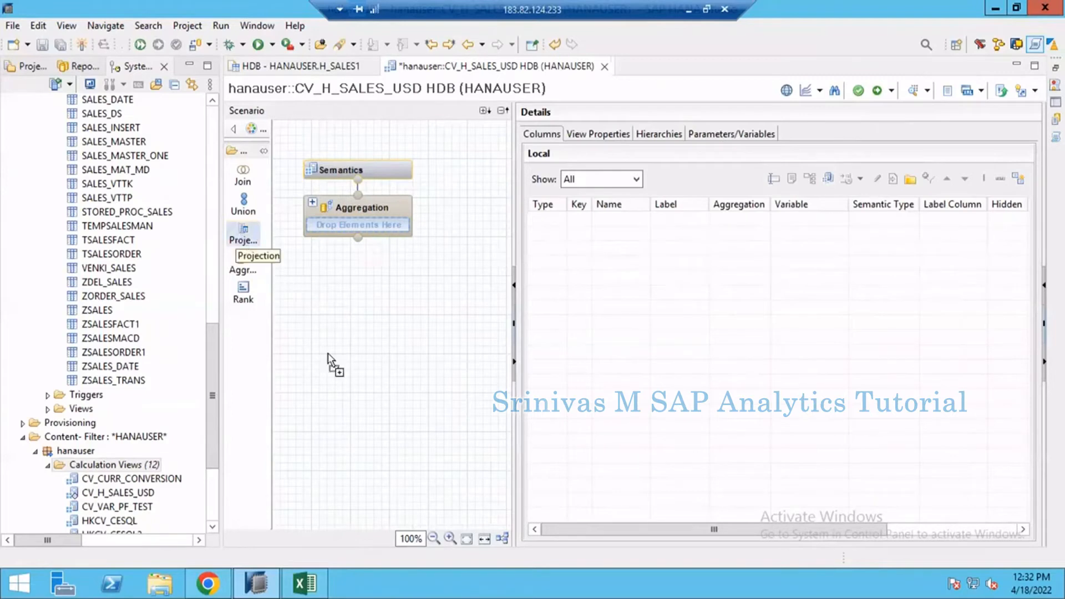
left_click(390, 448)
left_click_drag(398, 441, 374, 397)
left_click(372, 389)
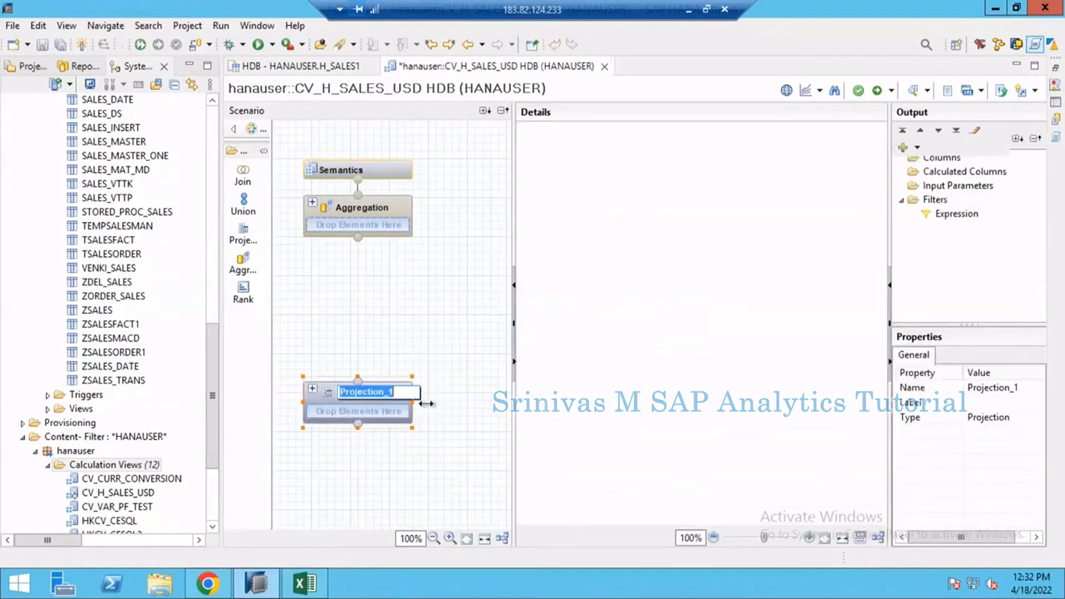
left_click(385, 442)
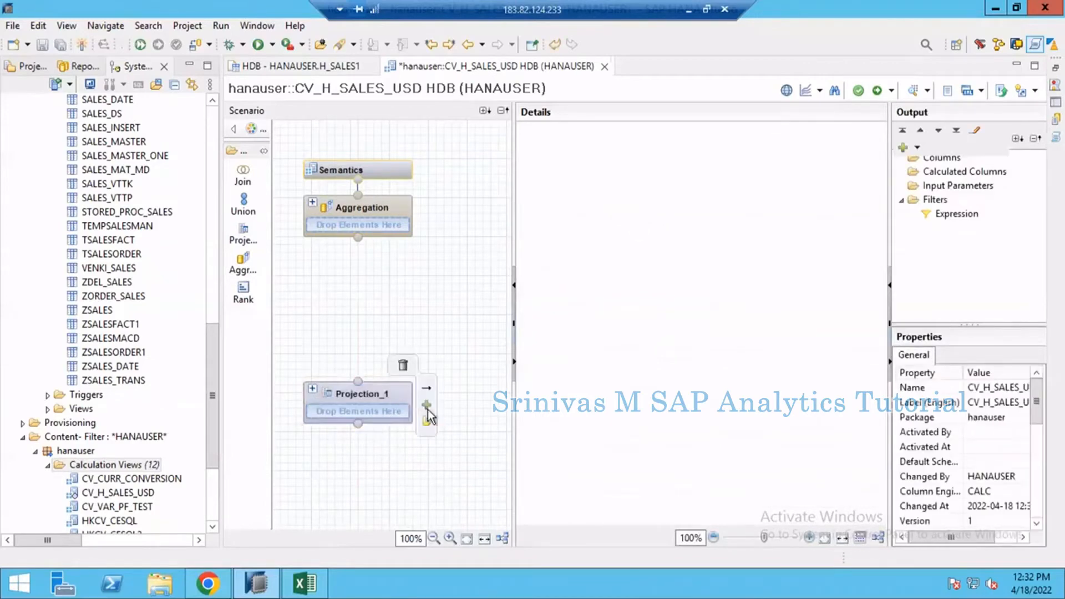
Step: Search for H_SALES and add table H_SALES1 from the HANAUSER schema to the projection node
key("ctrl+shift+f")
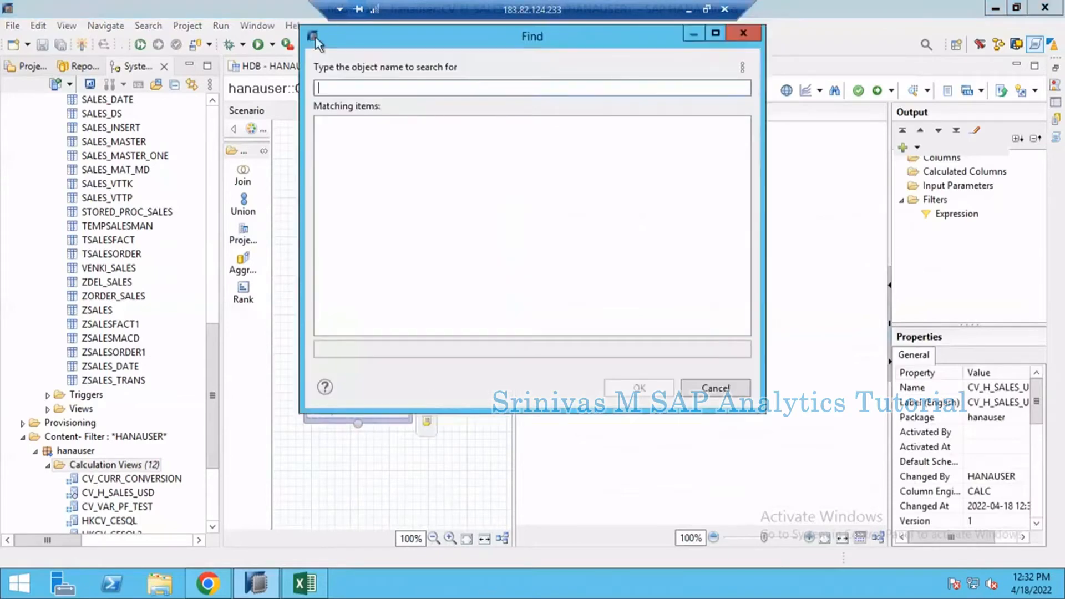
type("H_SA")
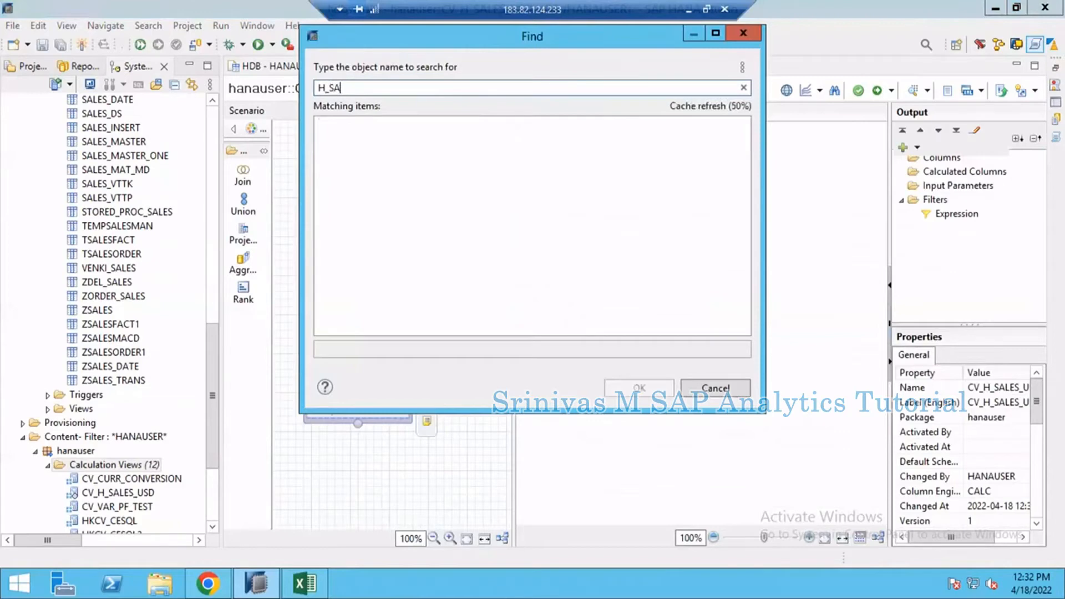
type("KESLES")
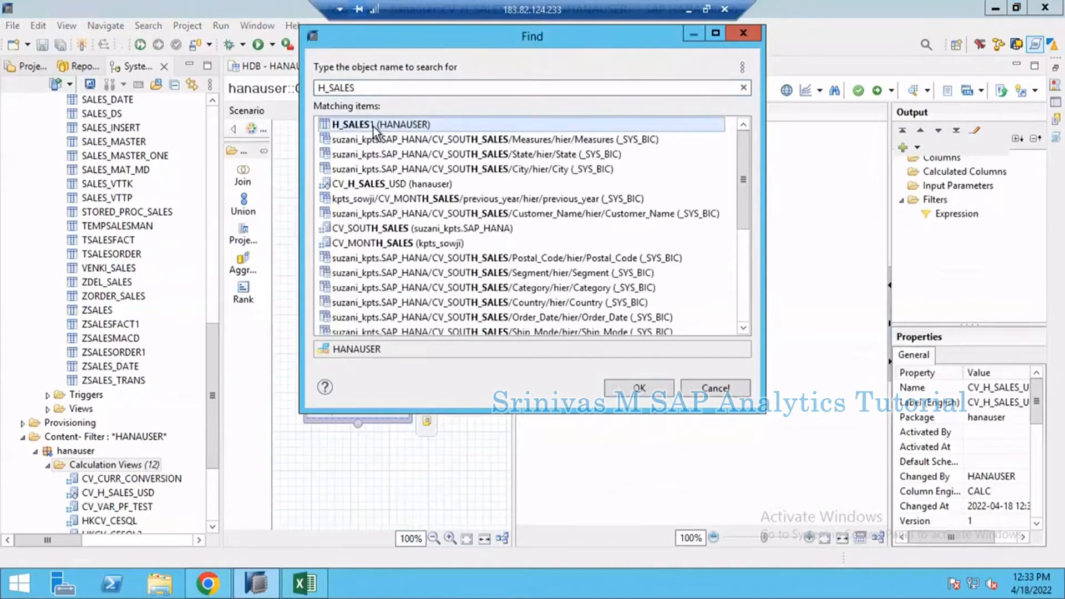
double_click(374, 131)
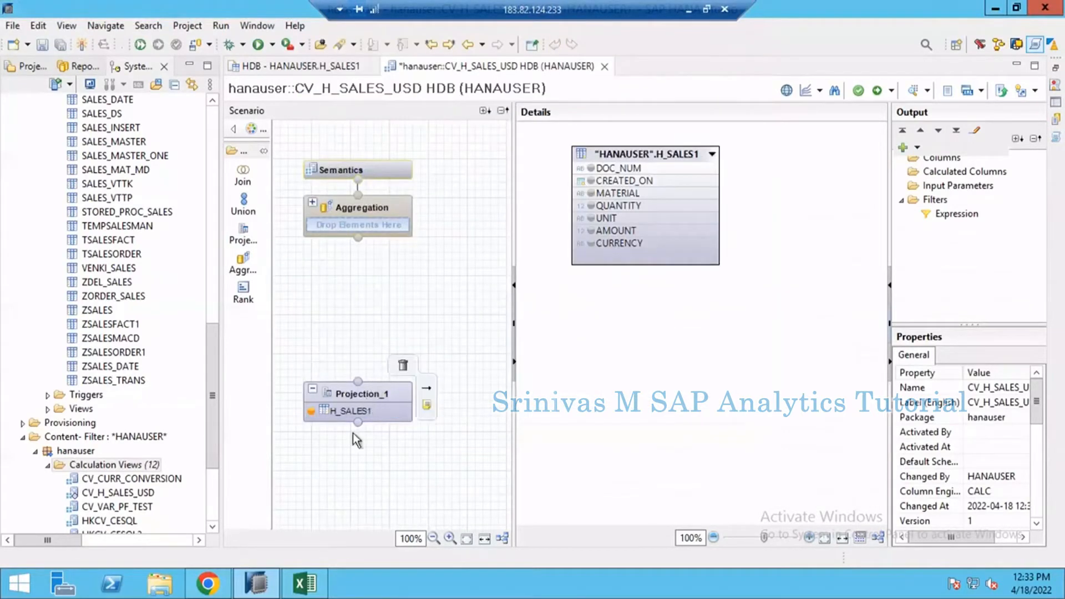
Step: Add all H_SALES1 columns to the output of Projection_1 and connect that projection to the Aggregation node
left_click(356, 414)
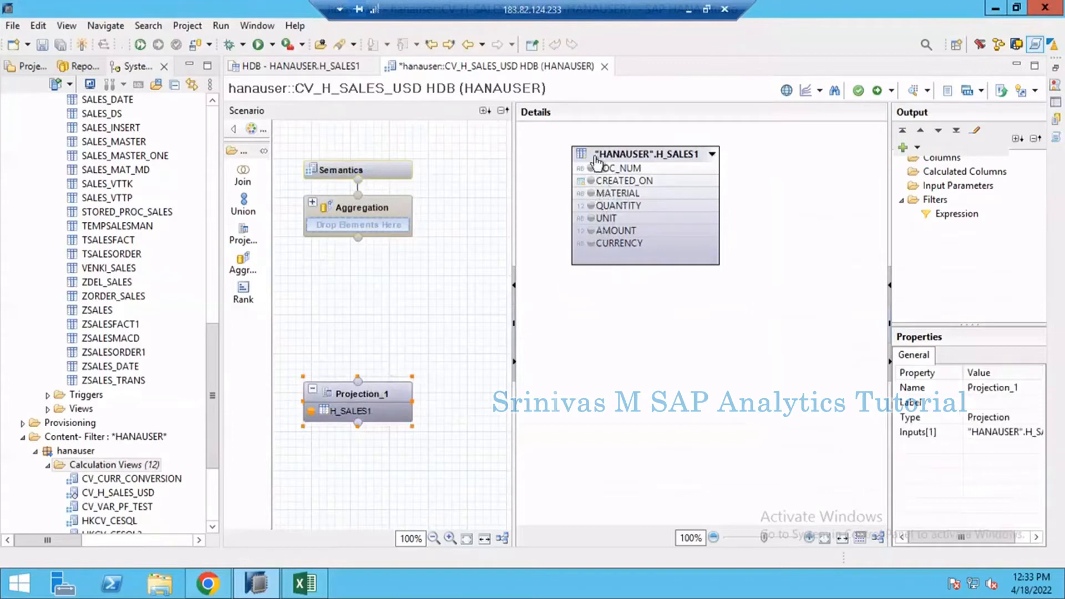
right_click(624, 151)
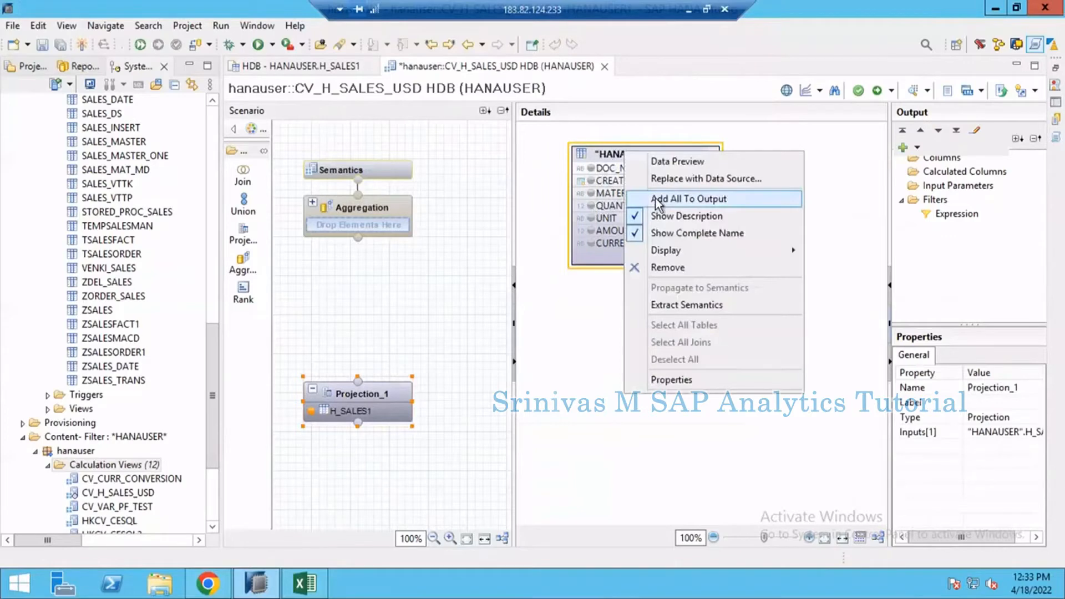
left_click(658, 199)
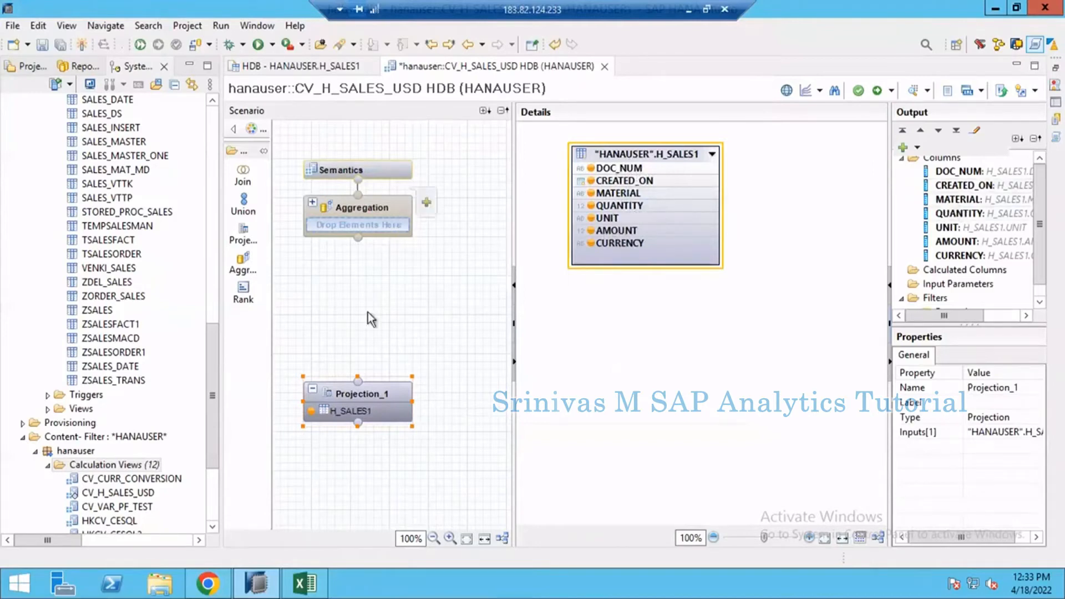
left_click_drag(402, 364, 371, 226)
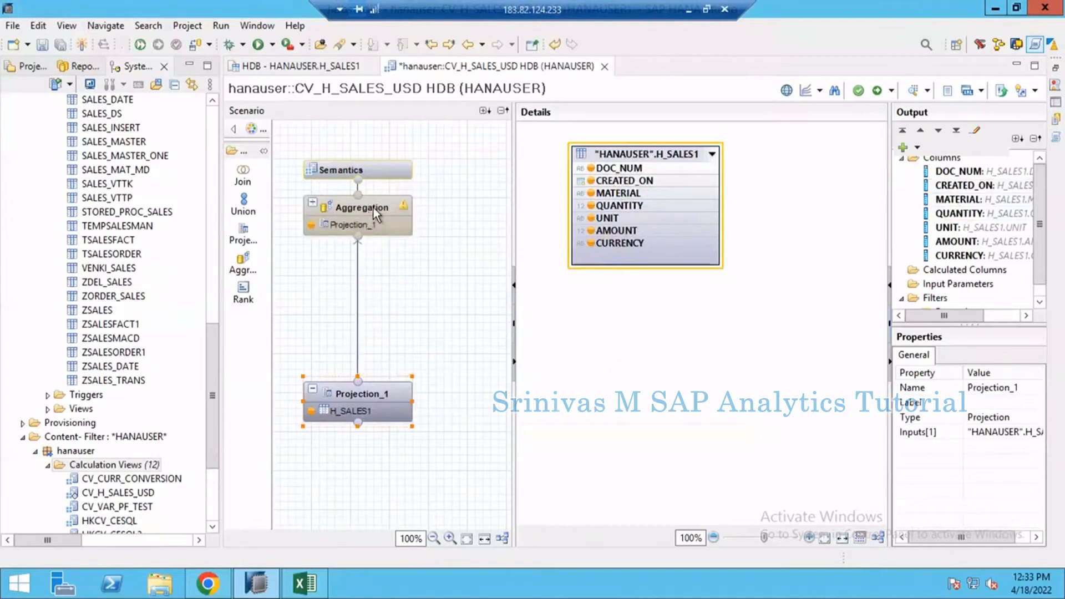
Step: Add all Projection_1 columns to the Aggregation node's output and auto-assign their attribute and measure types in the semantics
left_click(375, 206)
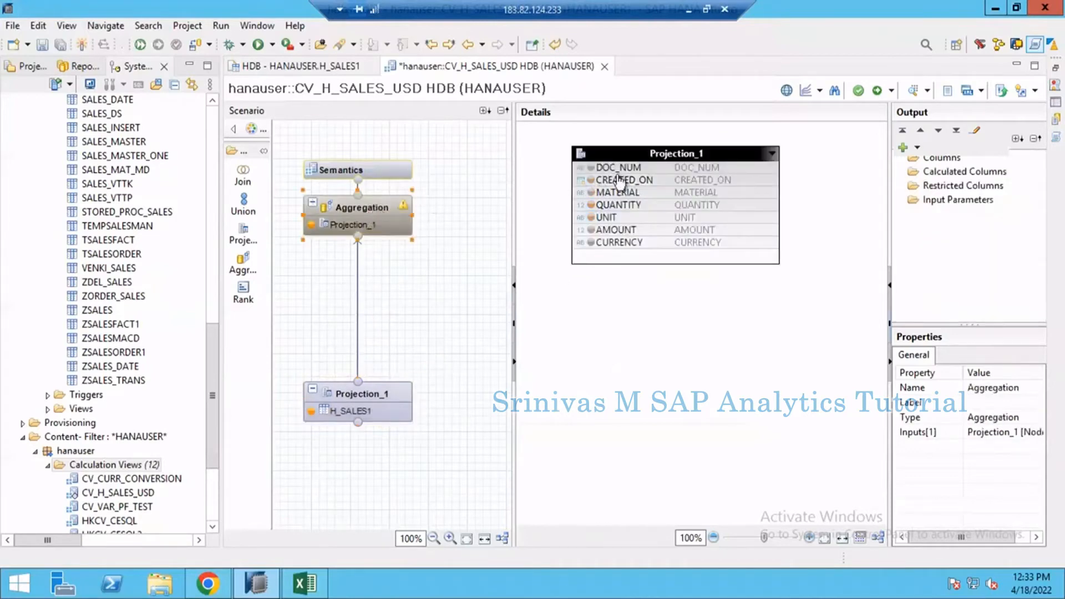
right_click(634, 147)
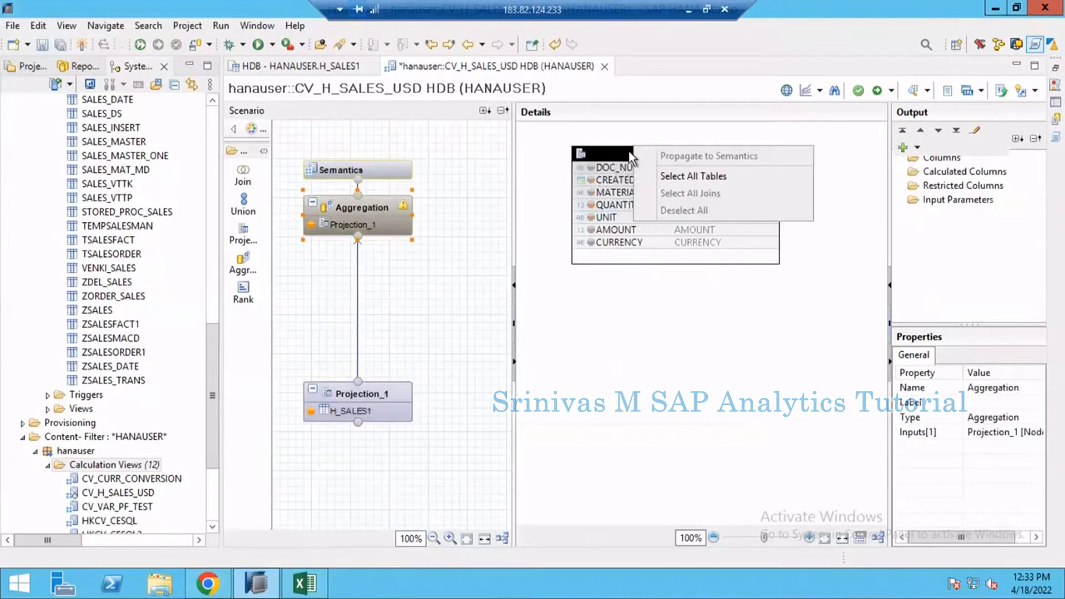
left_click(629, 151)
right_click(628, 151)
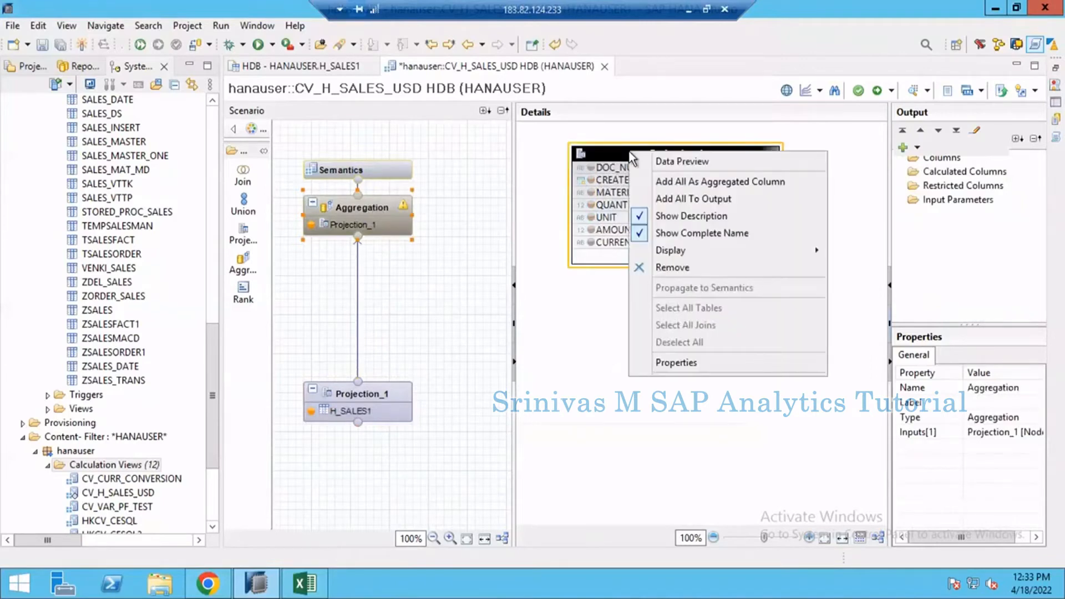
left_click(653, 198)
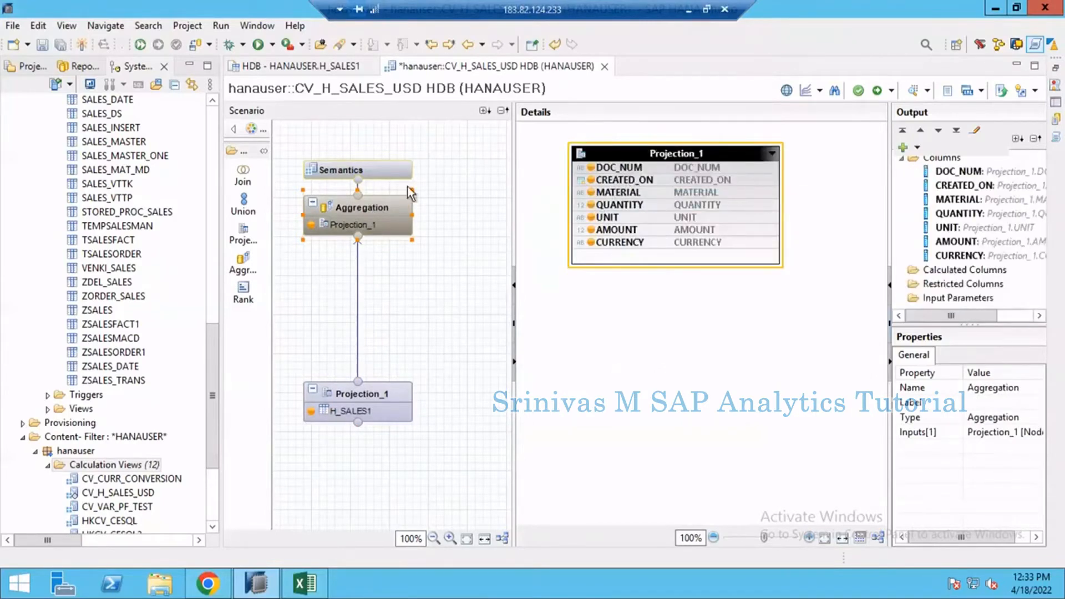
left_click(391, 166)
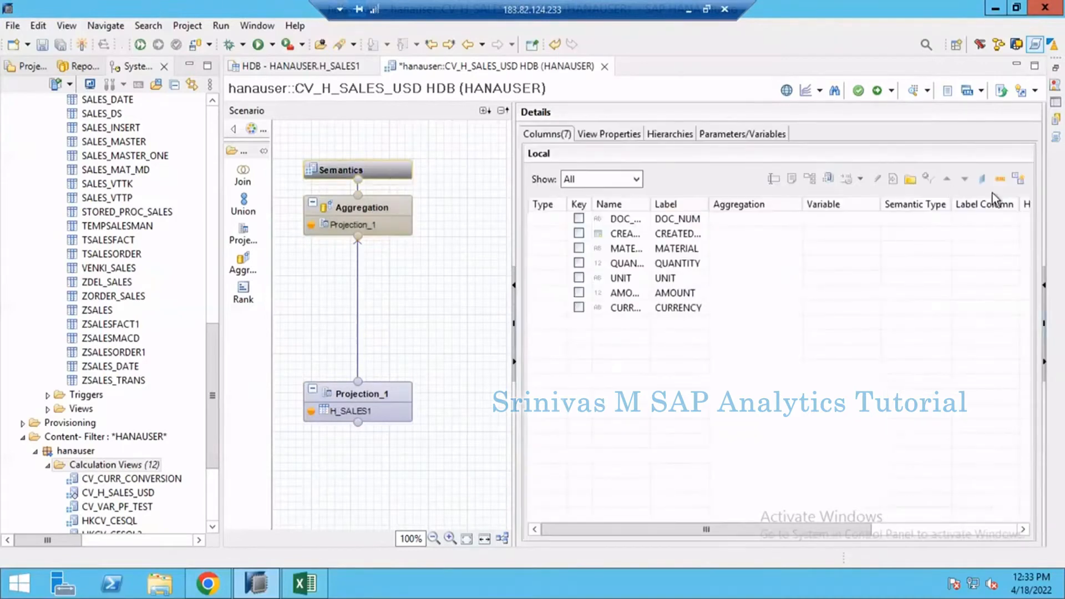
left_click(1018, 179)
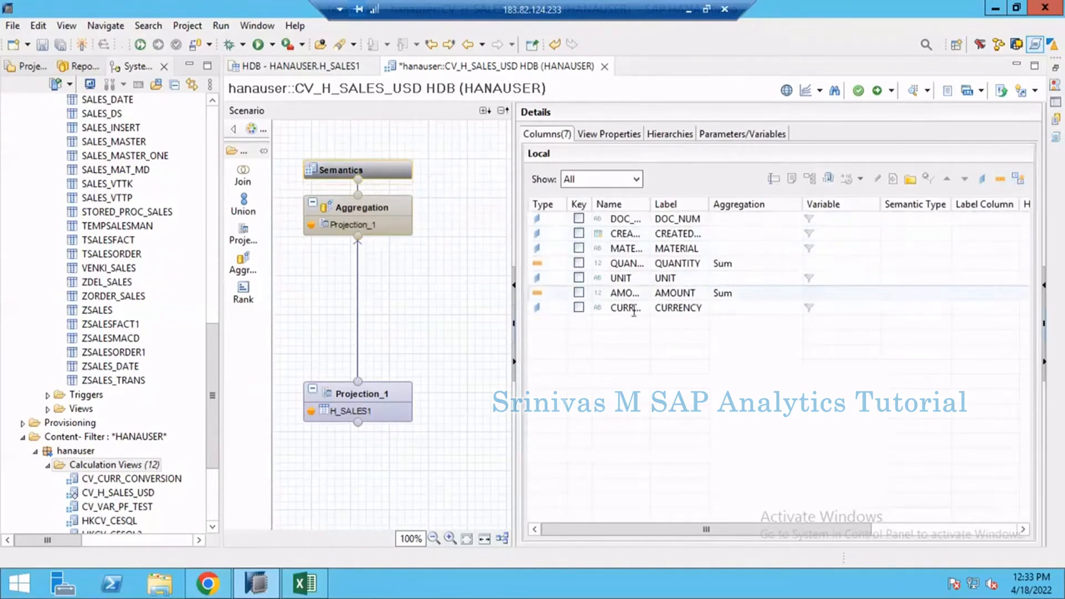
Step: Set the view's Apply Privileges property to blank and activate the calculation view
left_click(598, 135)
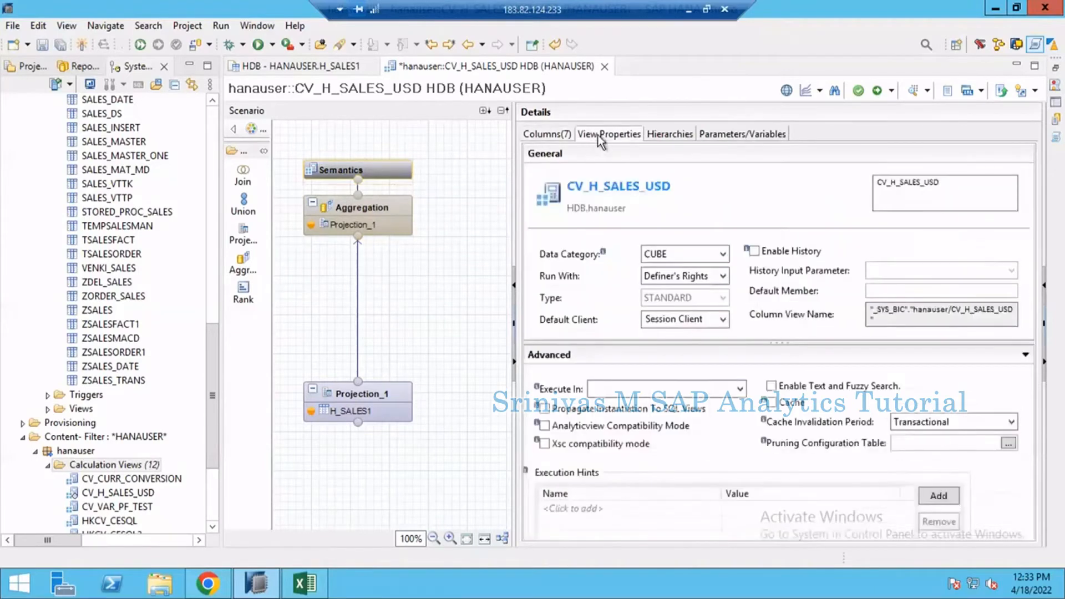
left_click_drag(762, 344, 769, 420)
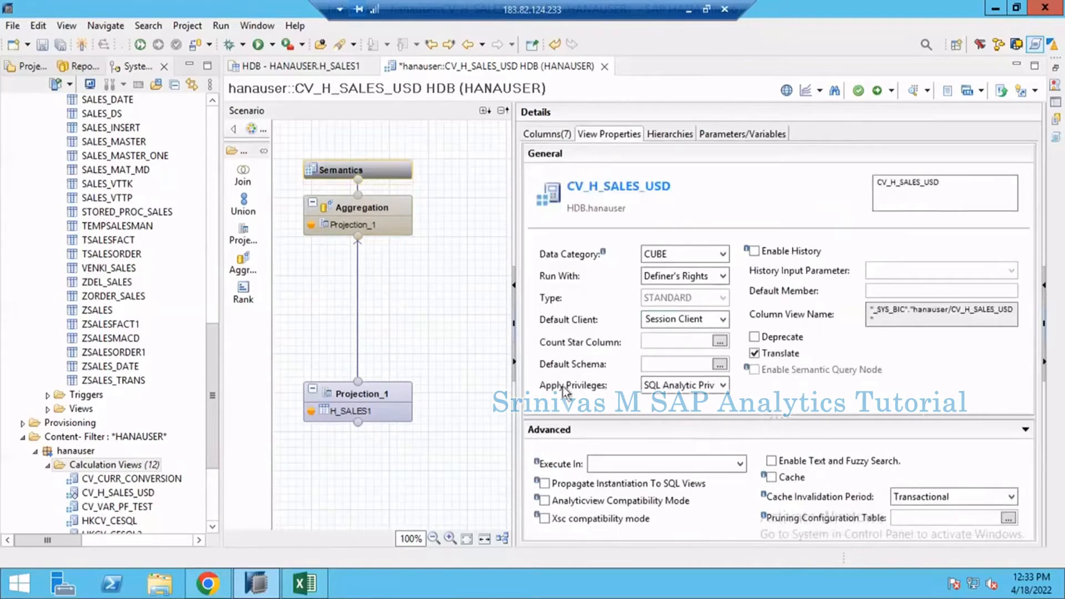
left_click(723, 386)
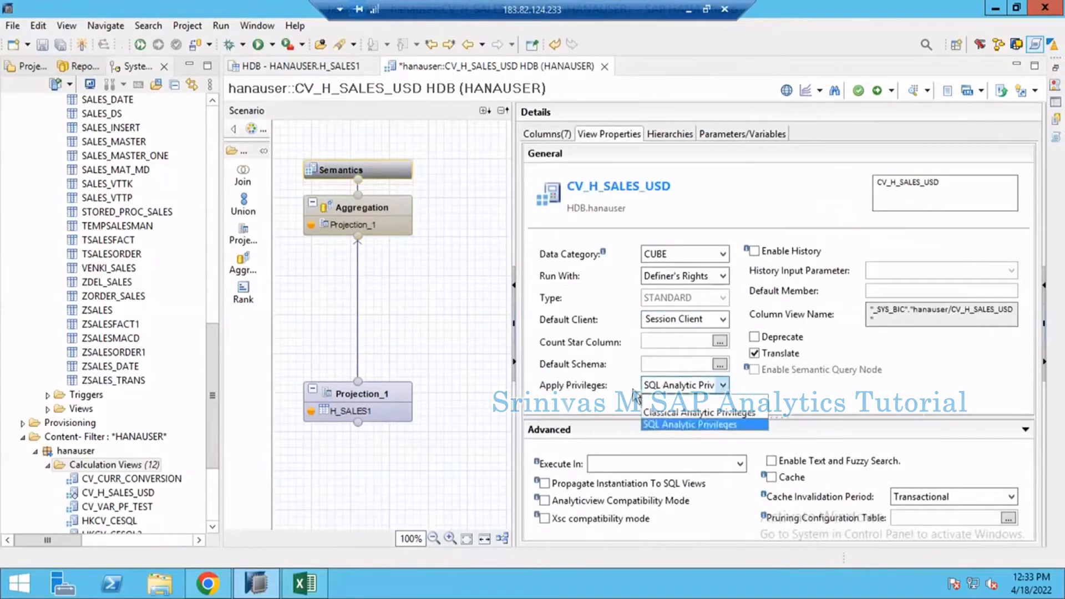
left_click(723, 403)
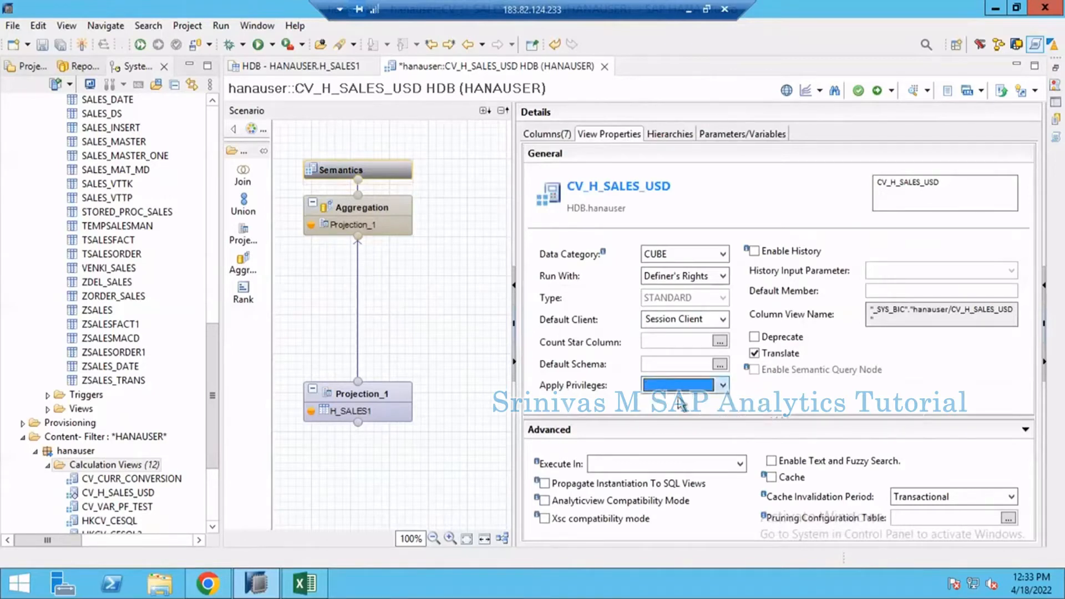
left_click(876, 93)
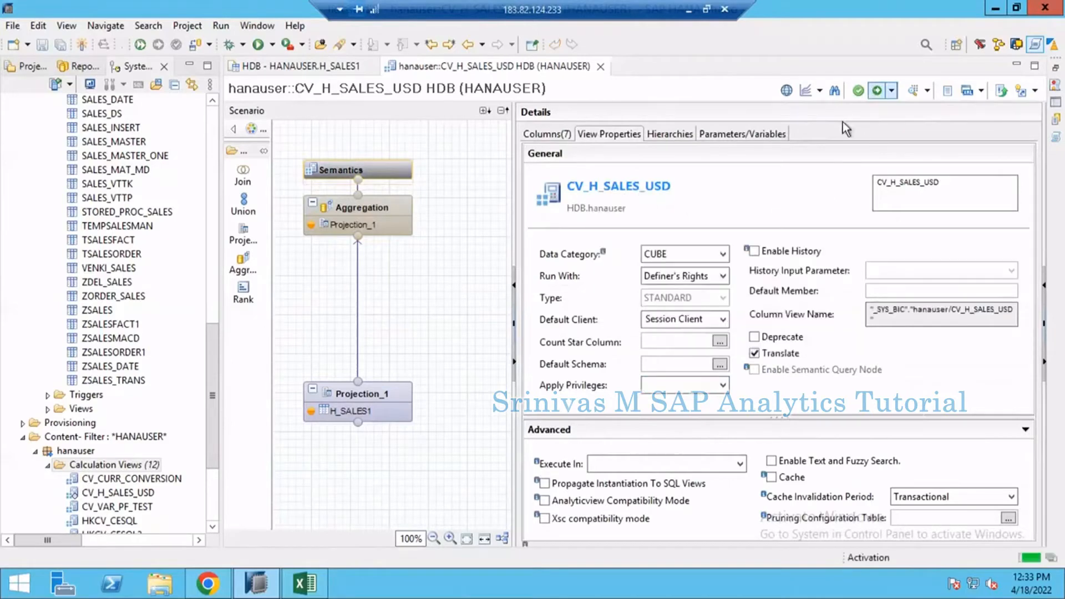
Step: Select the Aggregation node and refresh the Calculation Views folder of the hanauser package
left_click(391, 205)
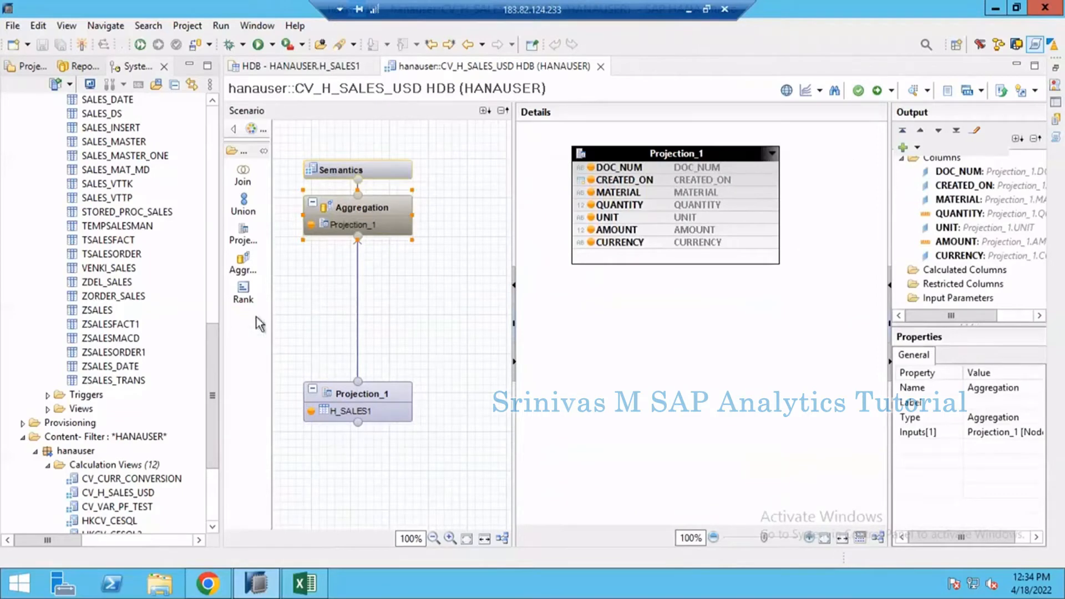
left_click_drag(211, 399, 210, 447)
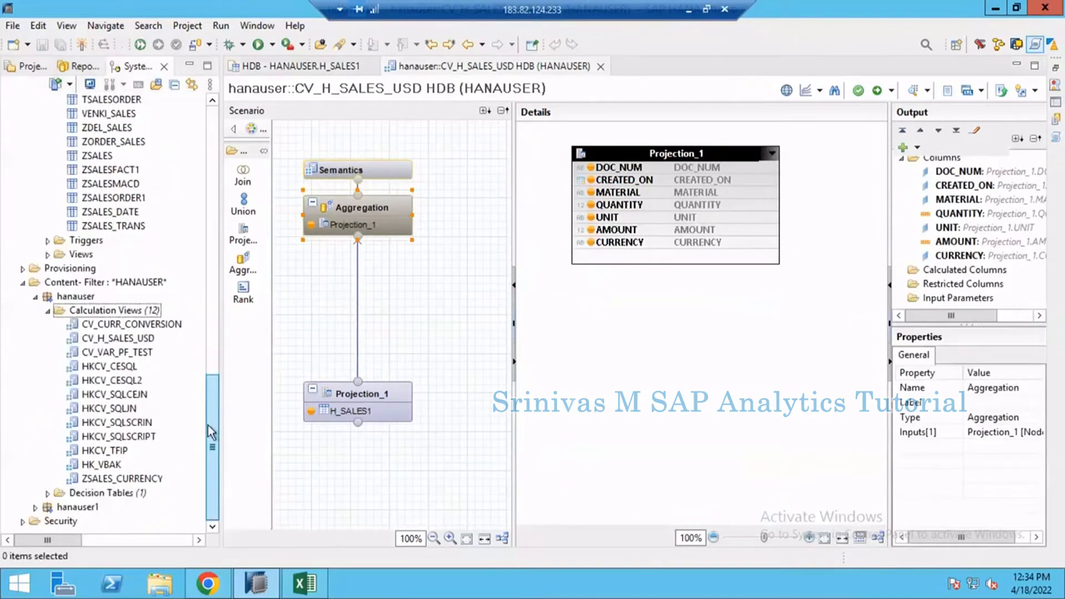
right_click(117, 313)
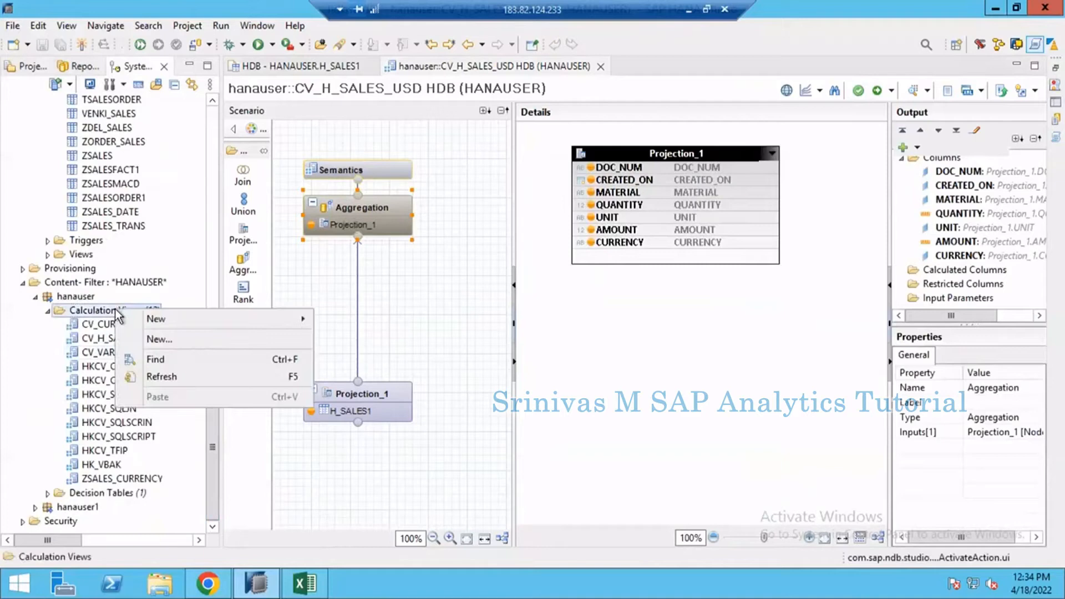
left_click(158, 376)
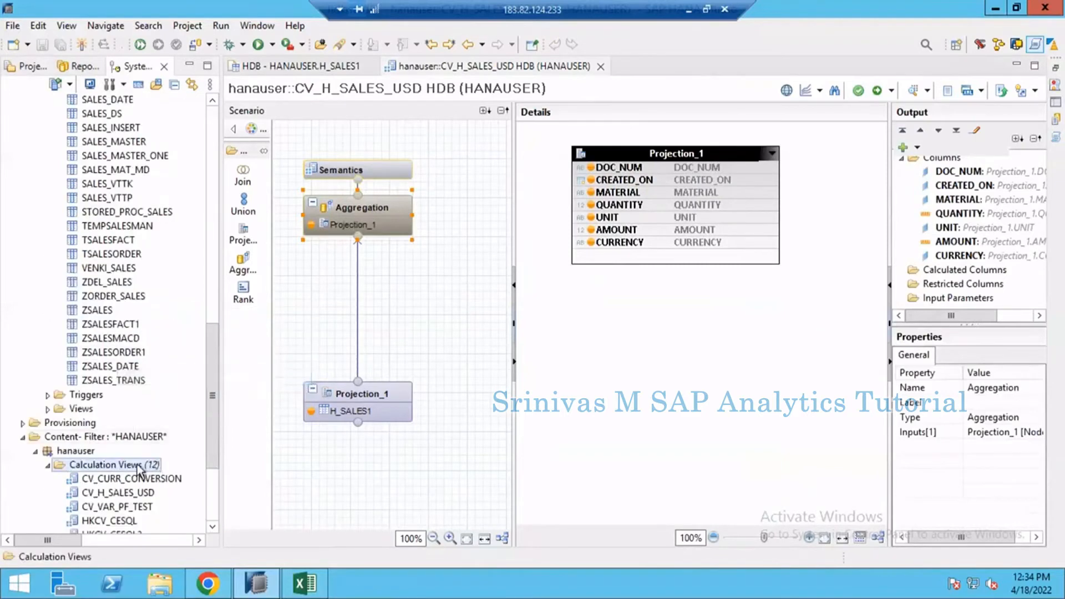
scroll(136, 475, "down", 4)
left_click(94, 327)
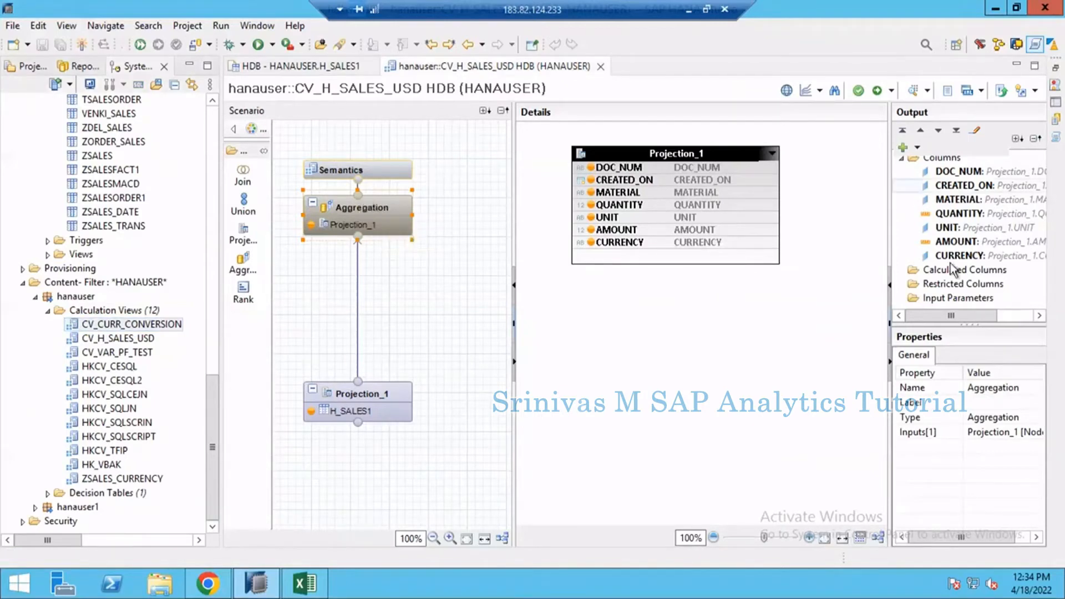
Step: Start a new calculated column in the Aggregation node and name it AMOUNT_USD
left_click_drag(888, 244, 831, 247)
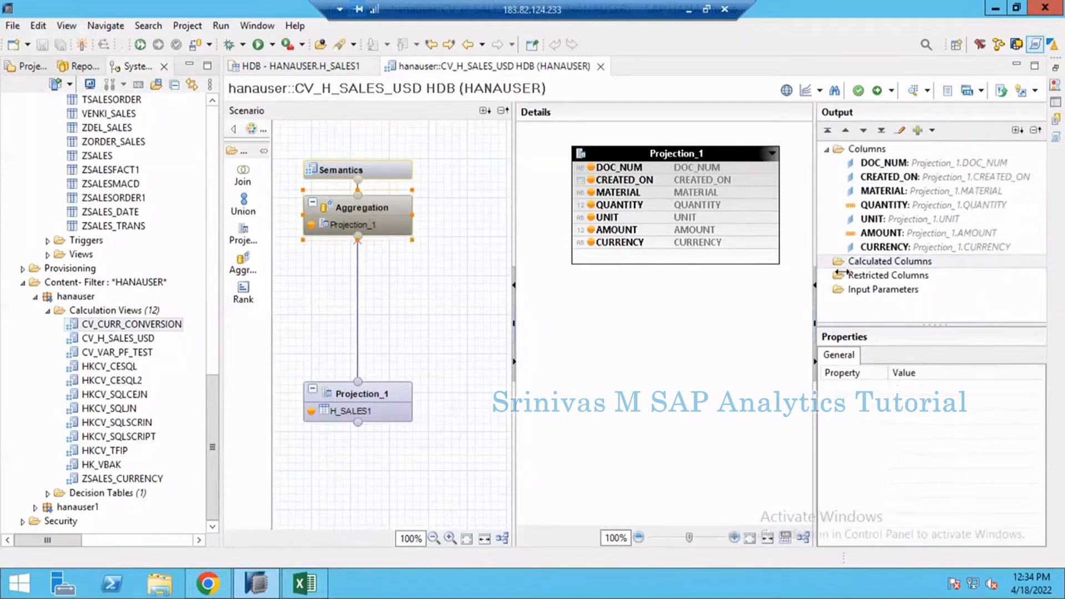
left_click(875, 268)
right_click(874, 267)
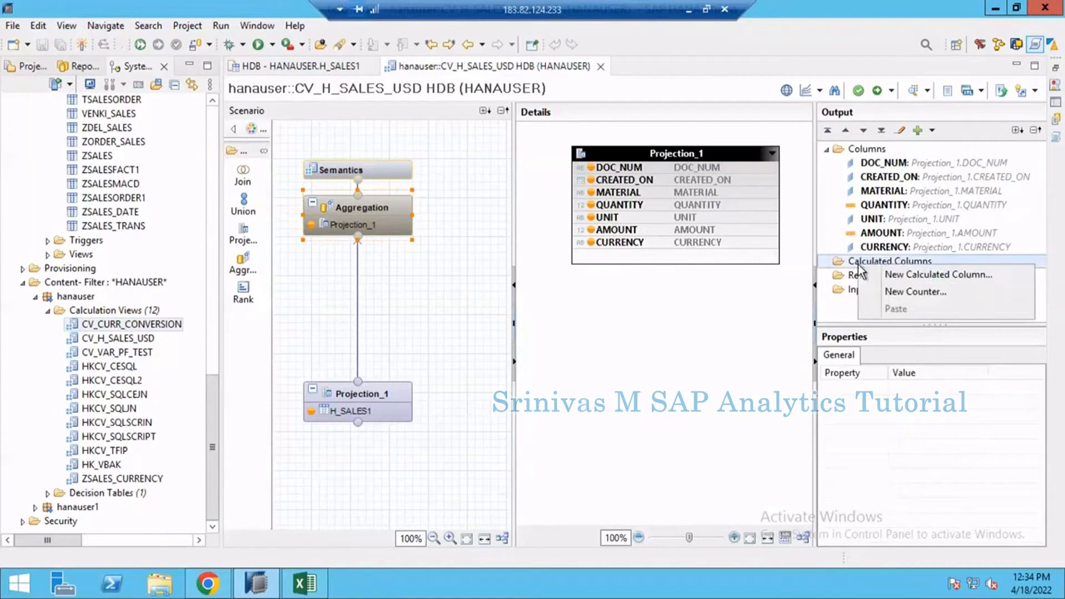
left_click(910, 275)
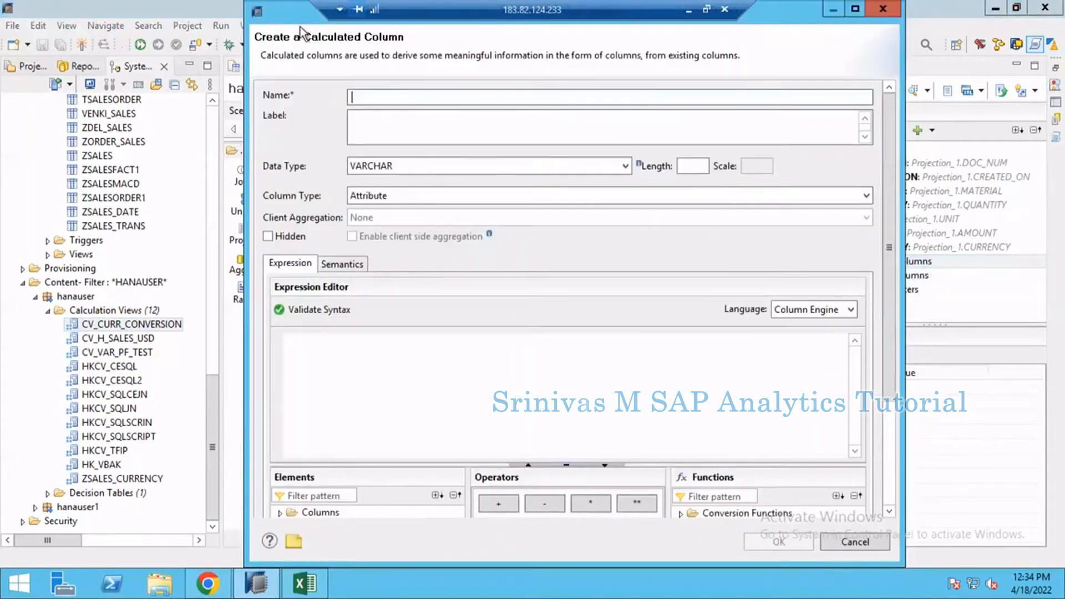
left_click_drag(300, 26, 593, 68)
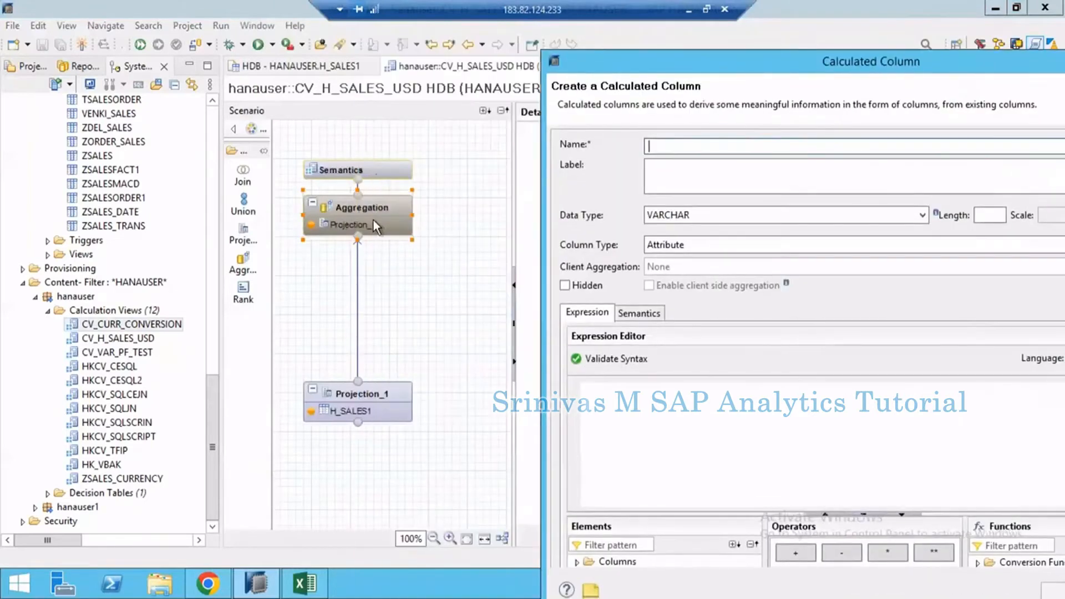
left_click_drag(741, 65, 604, 35)
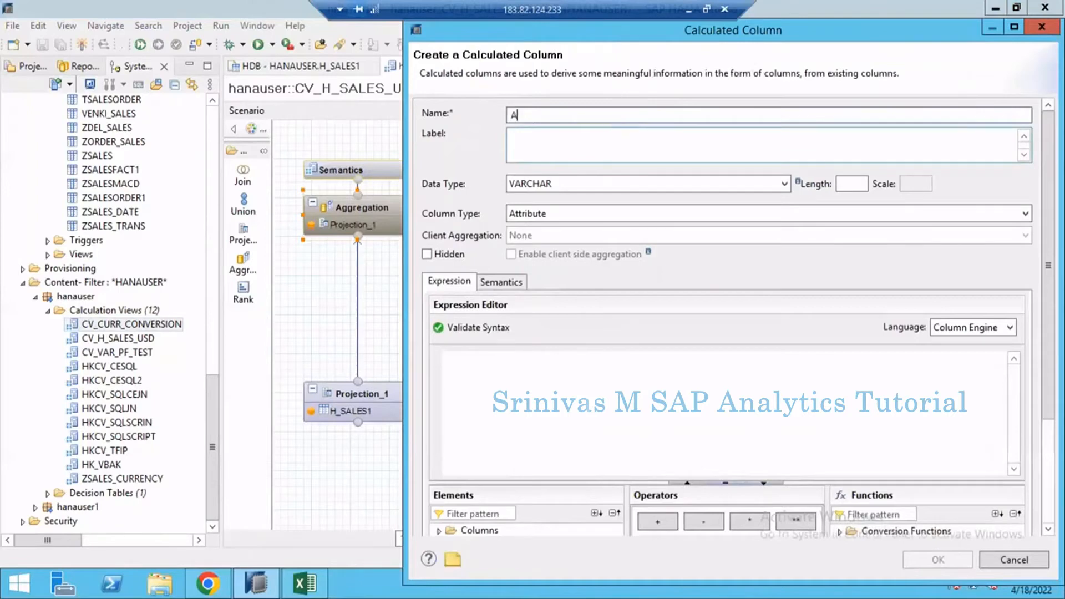
type("T_USD")
Step: Give the calculated column data type DECIMAL with length 17 and scale 2, and make it a Measure
left_click(611, 192)
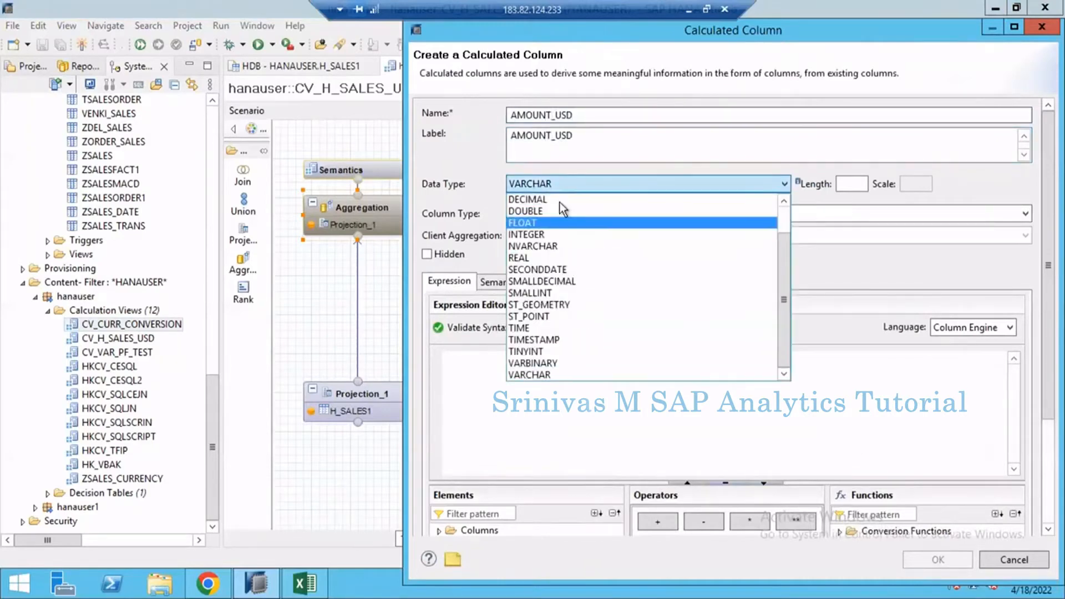
left_click(627, 198)
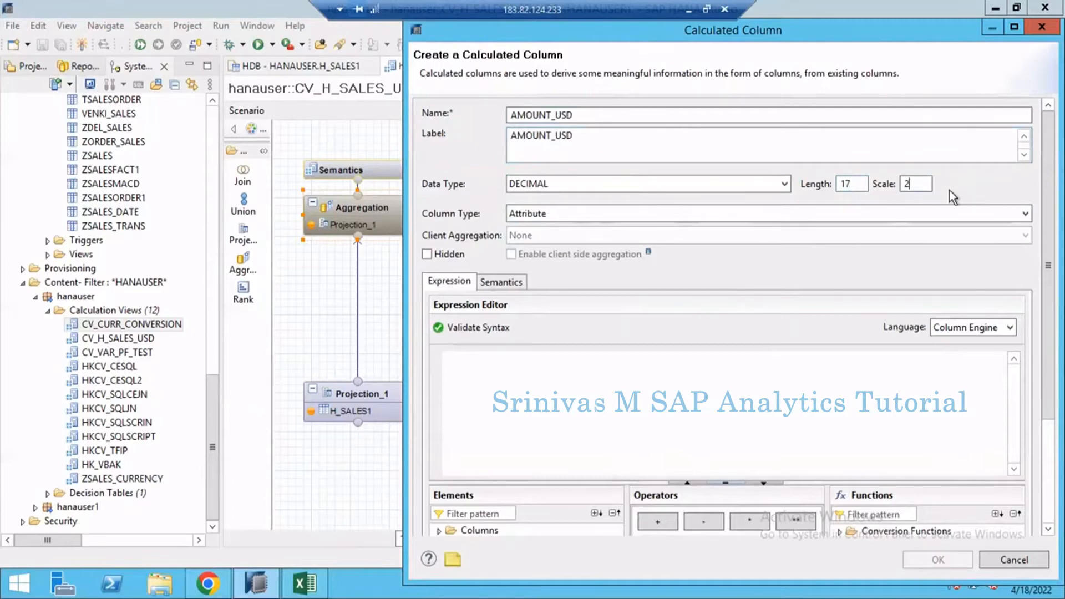
left_click(537, 217)
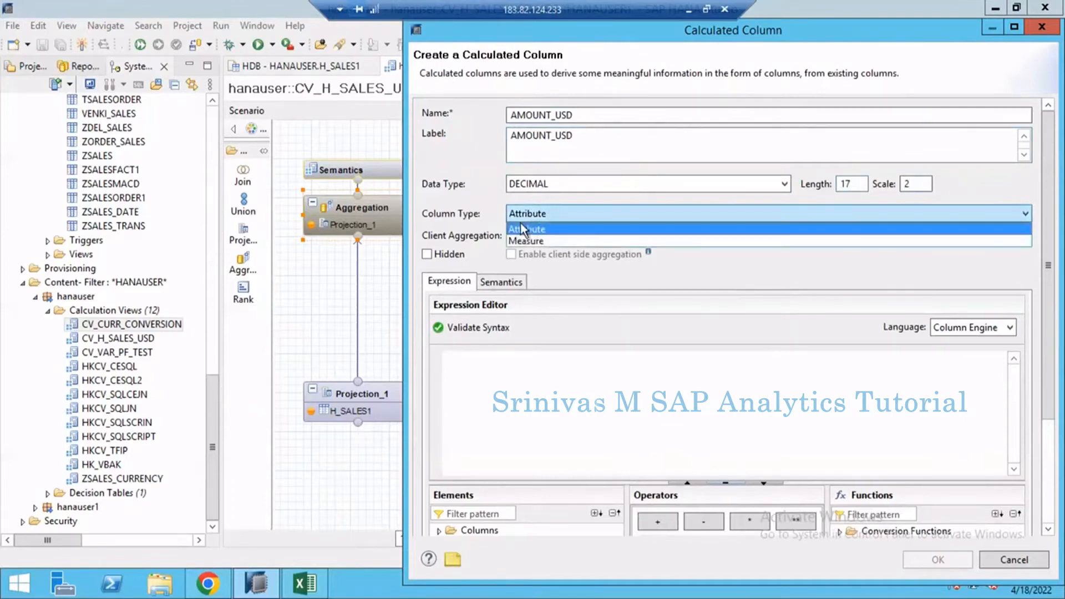
left_click(536, 242)
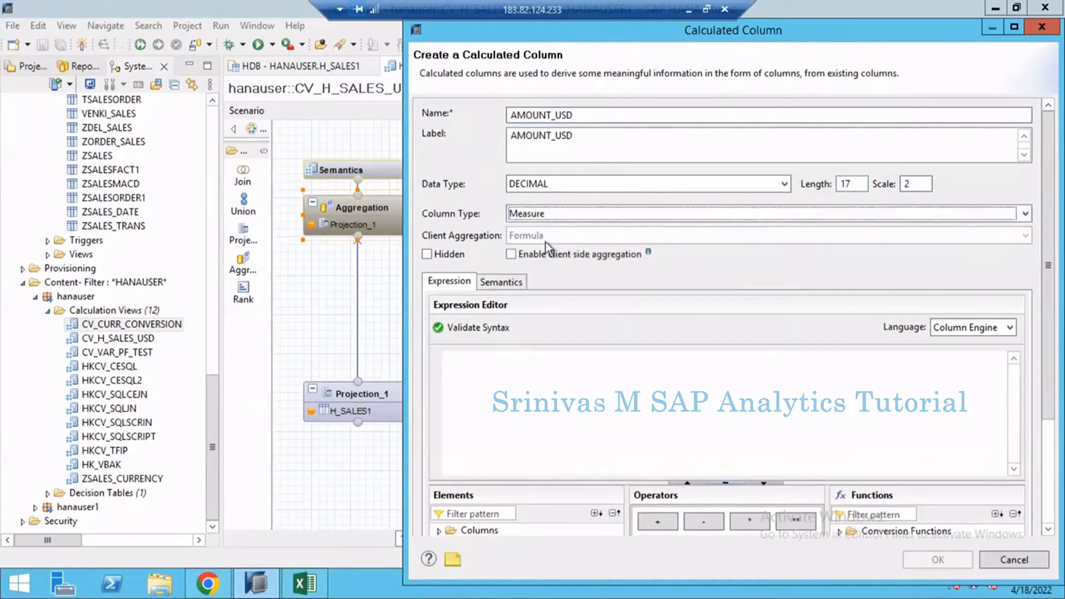
Step: Enlarge the elements area and insert the AMOUNT column as the calculated column's expression
left_click(805, 18)
left_click_drag(801, 23, 737, 21)
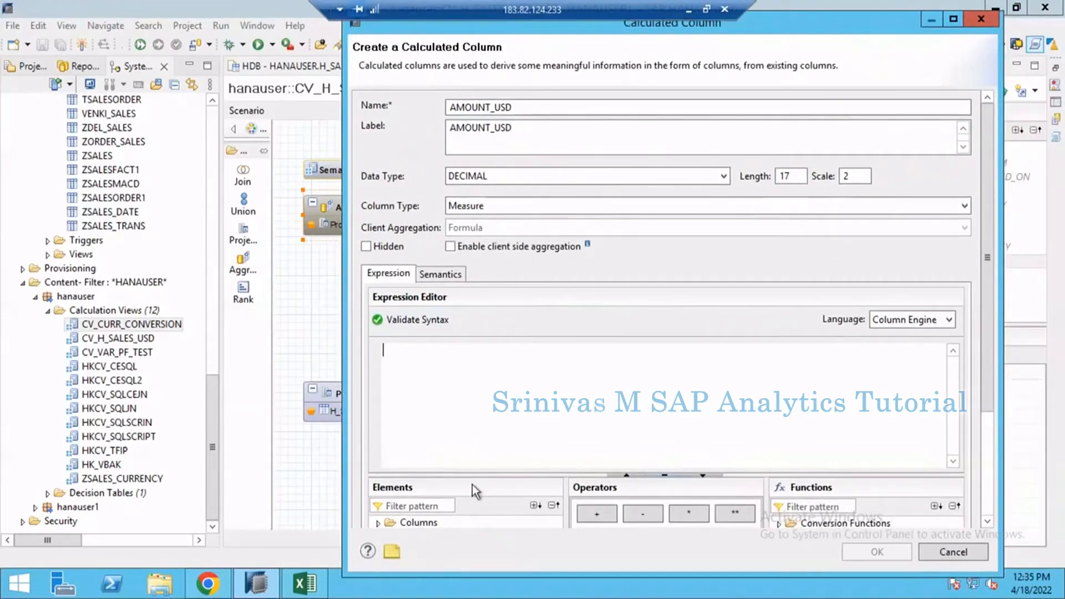
left_click_drag(486, 477, 487, 385)
left_click(378, 433)
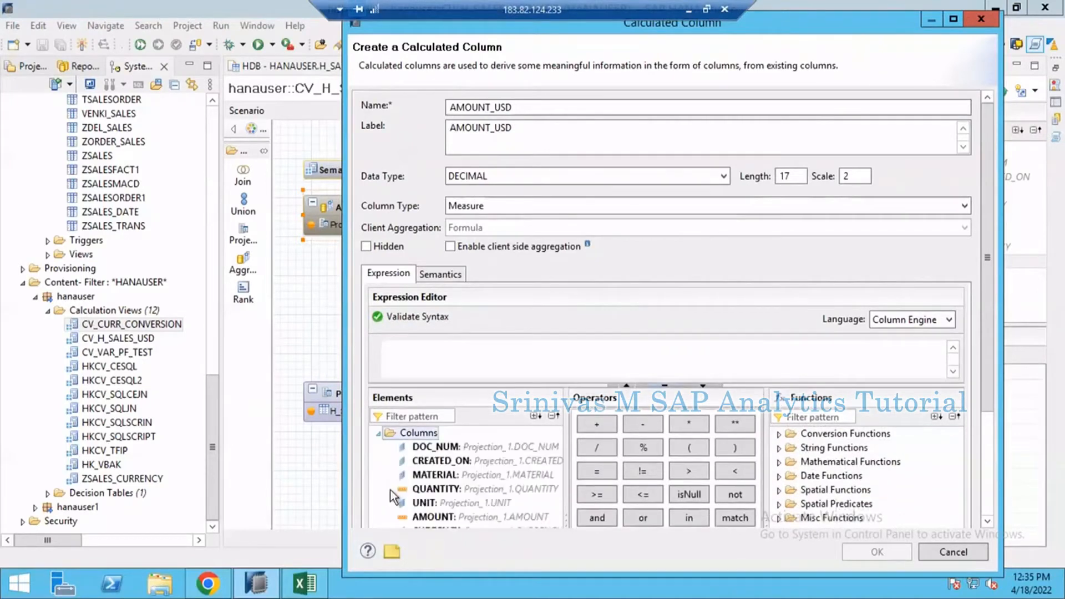
double_click(427, 517)
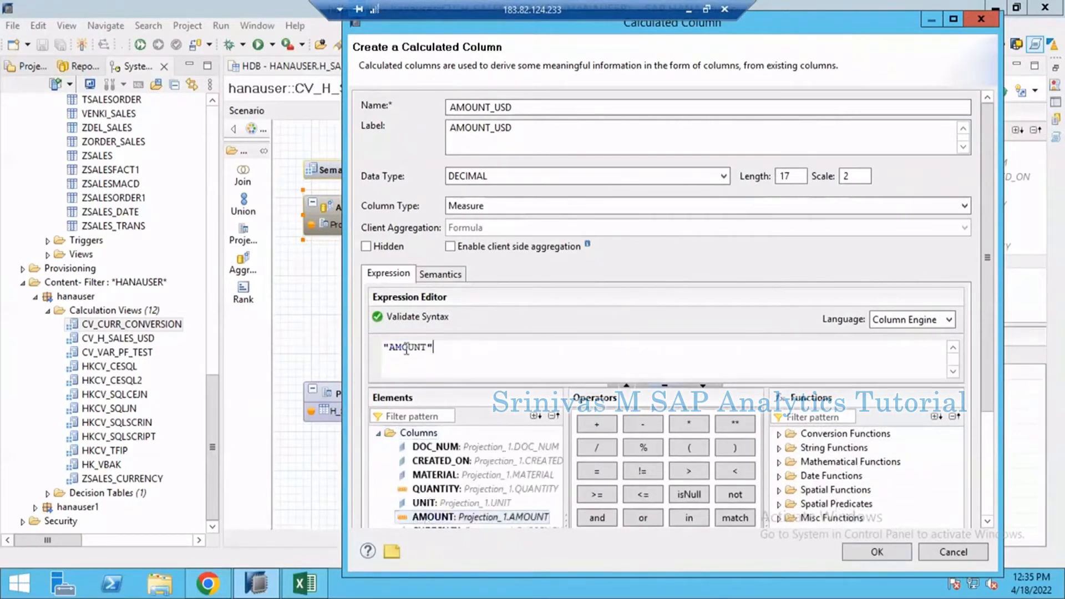
left_click_drag(434, 348, 363, 351)
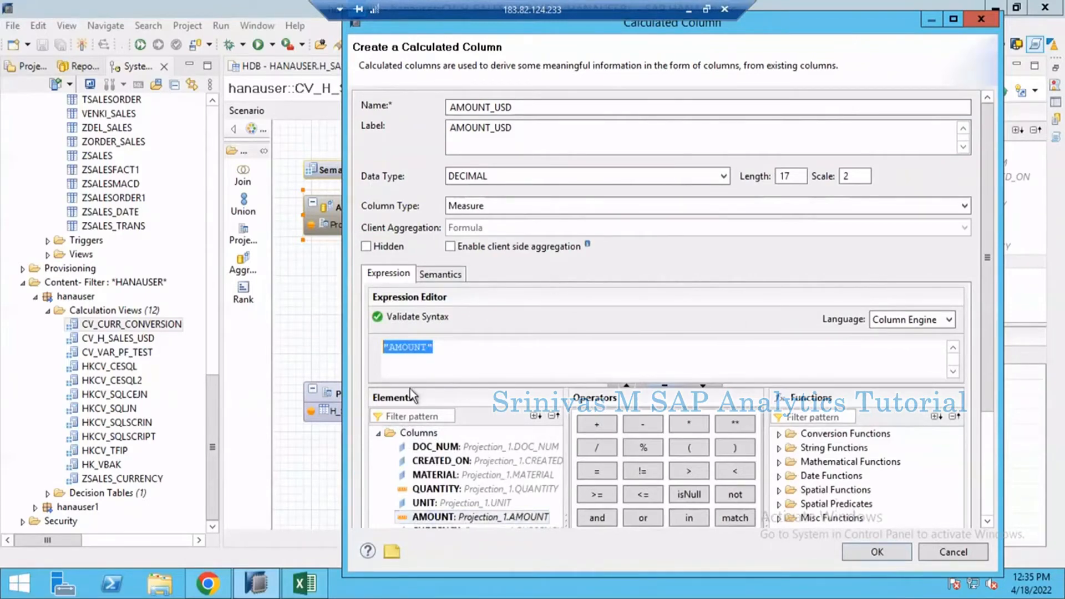
left_click_drag(474, 355, 367, 354)
left_click(497, 355)
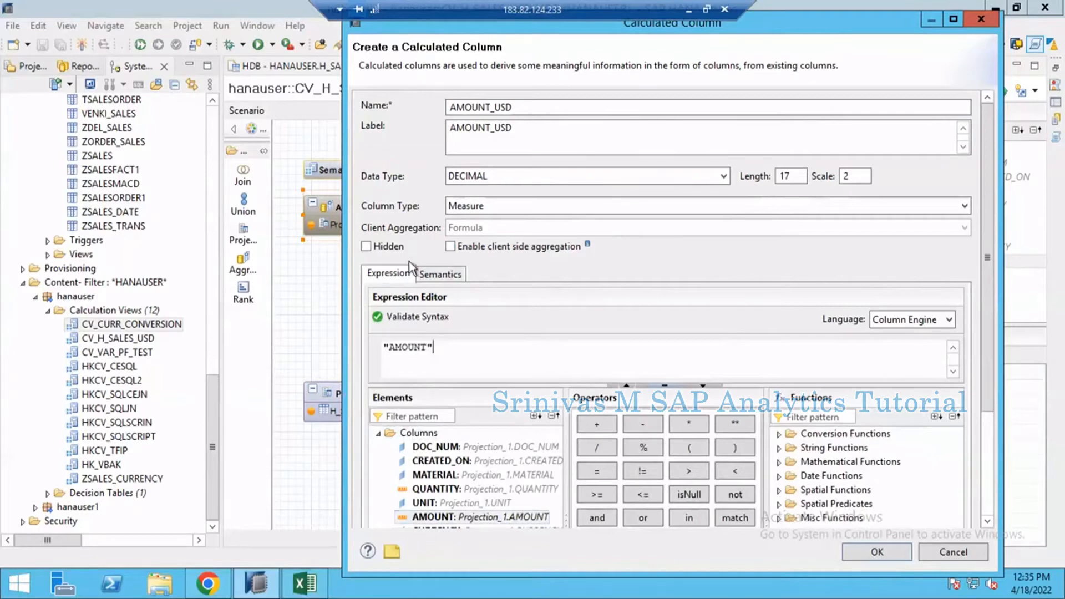
left_click_drag(420, 344, 368, 349)
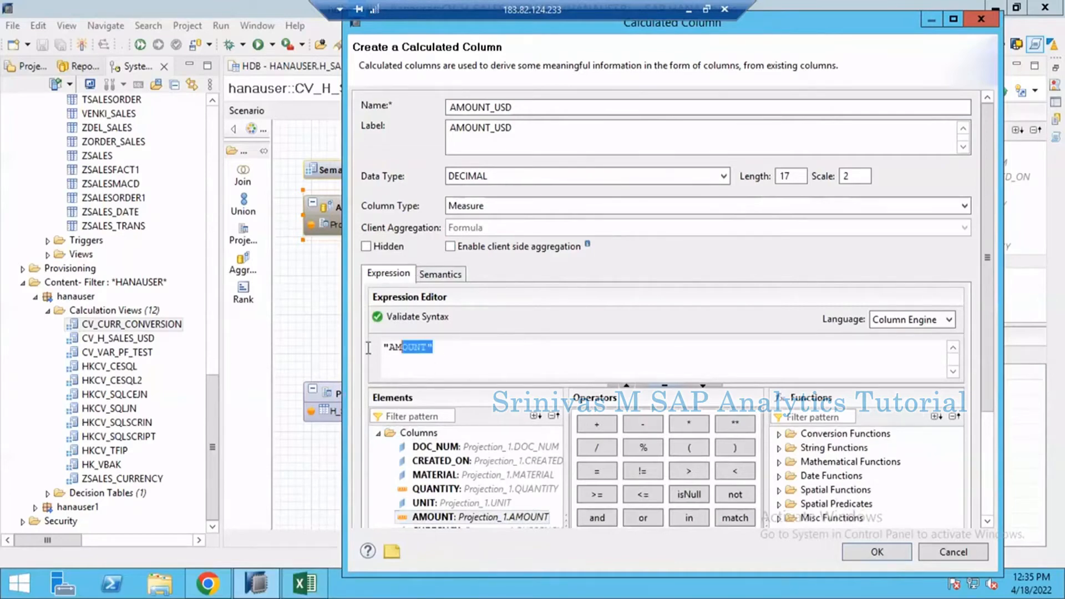
Step: Set the calculated column's semantic type to Amount with Currency Code and enable decimal shift and conversion
left_click(438, 361)
left_click(443, 275)
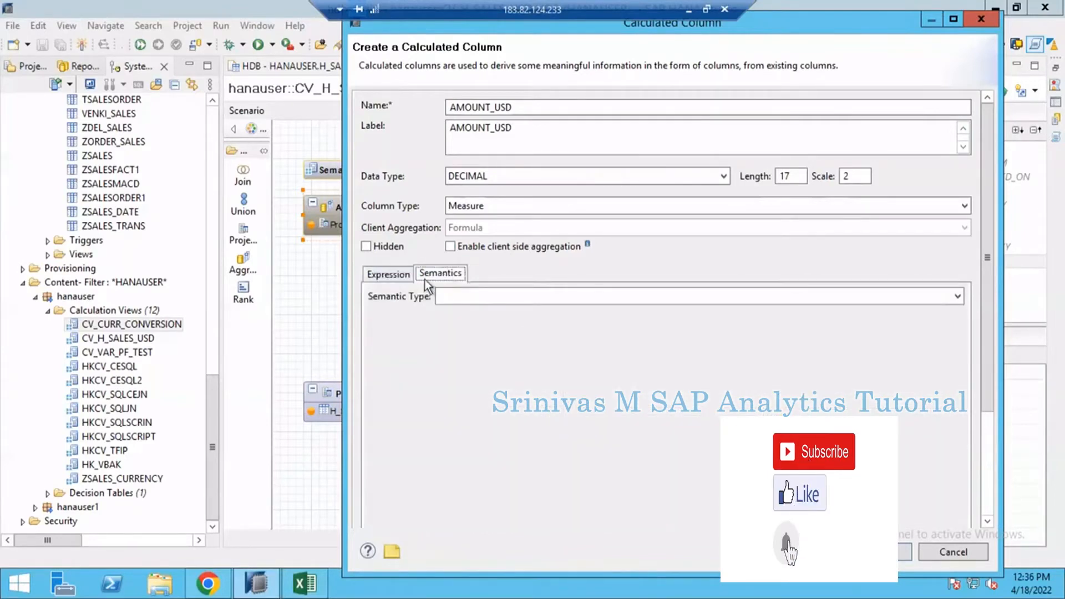
left_click(475, 296)
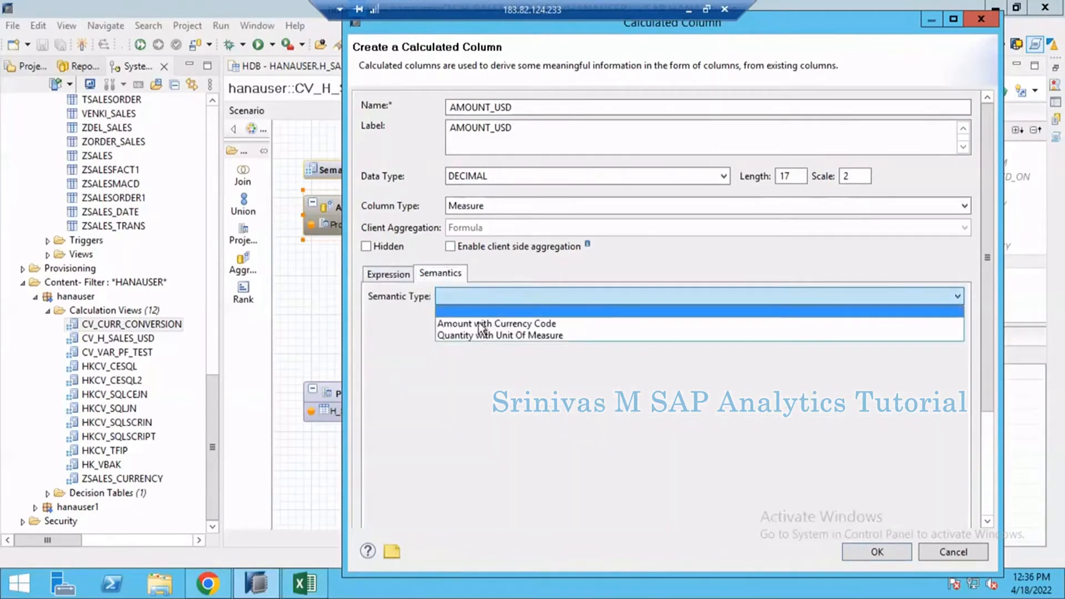
left_click(528, 324)
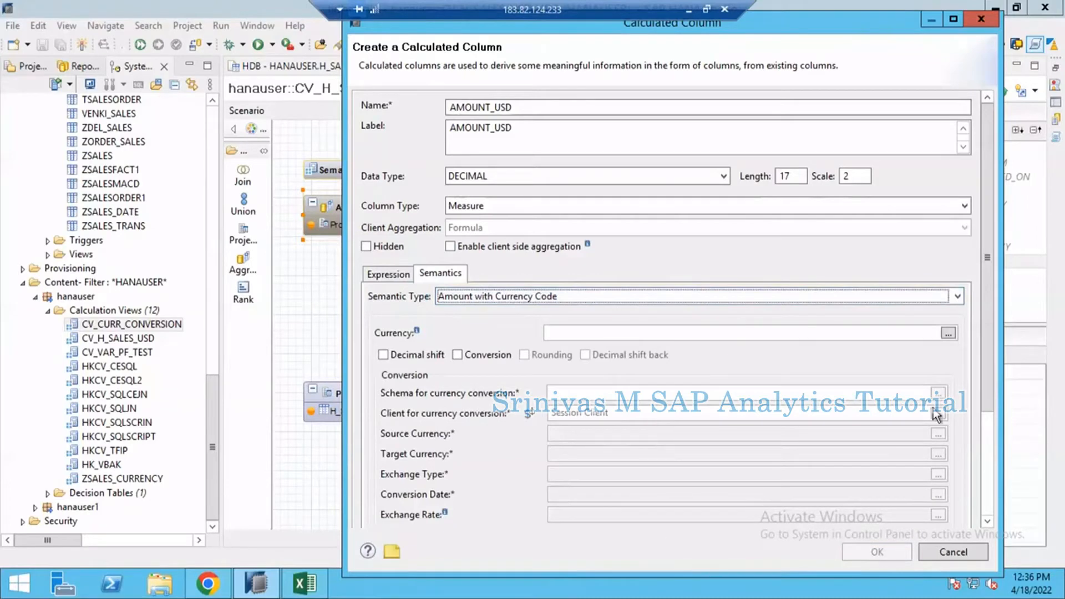
left_click_drag(988, 363, 987, 485)
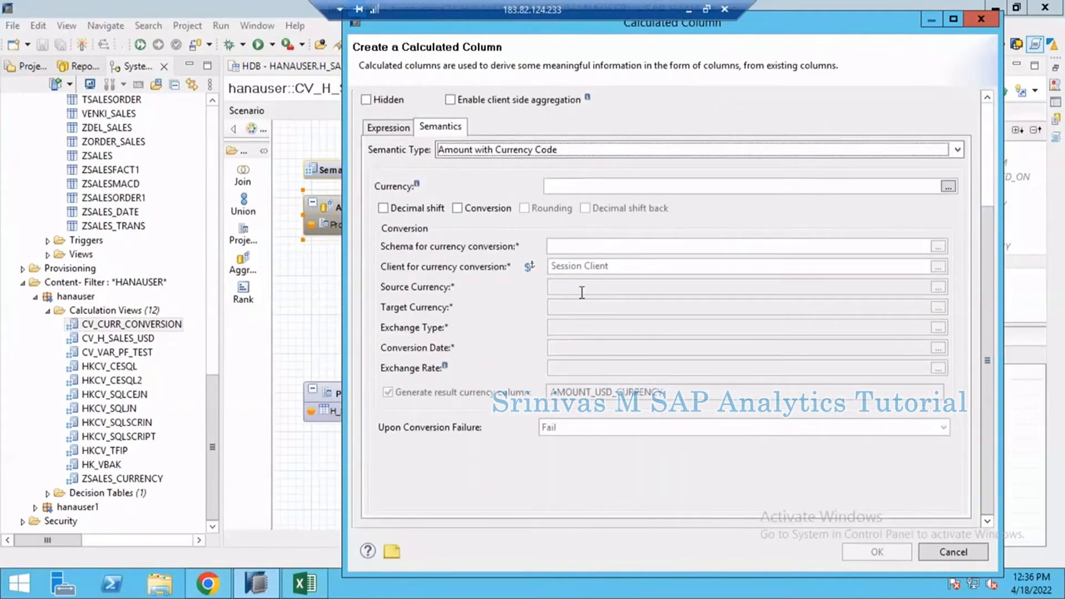
left_click(474, 209)
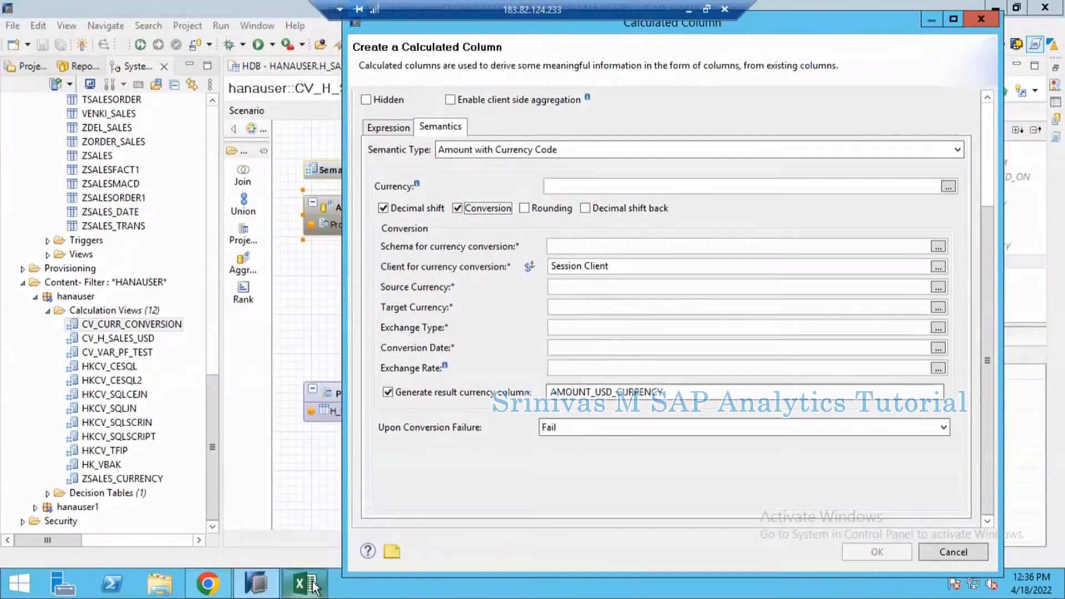
Step: Switch to the Excel workbook and look at the exchange rates column of the currency conversion example
mouse_move(314, 587)
left_click(340, 528)
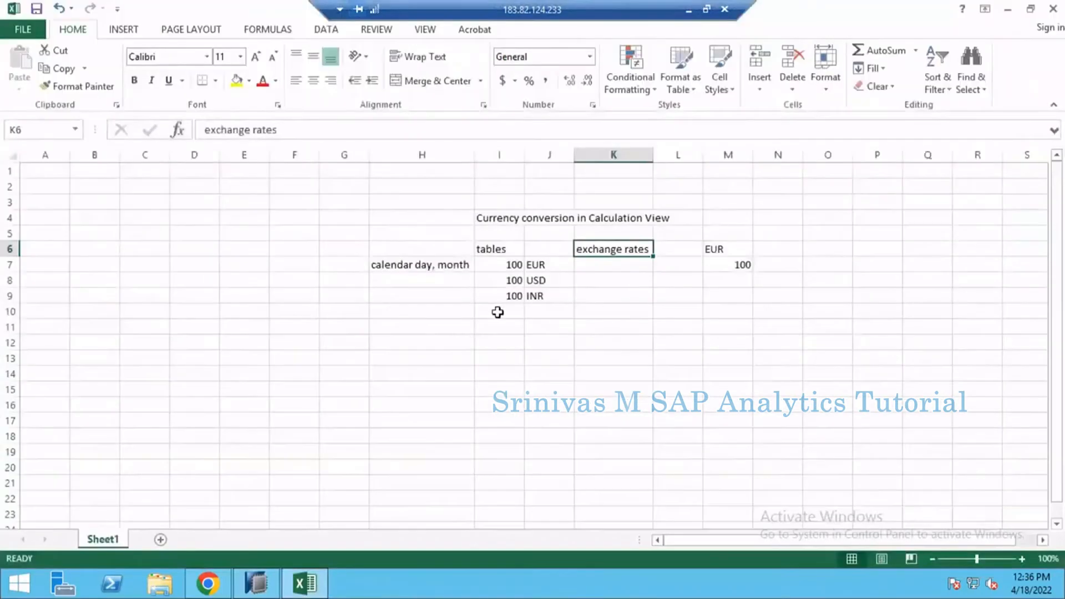
left_click(516, 385)
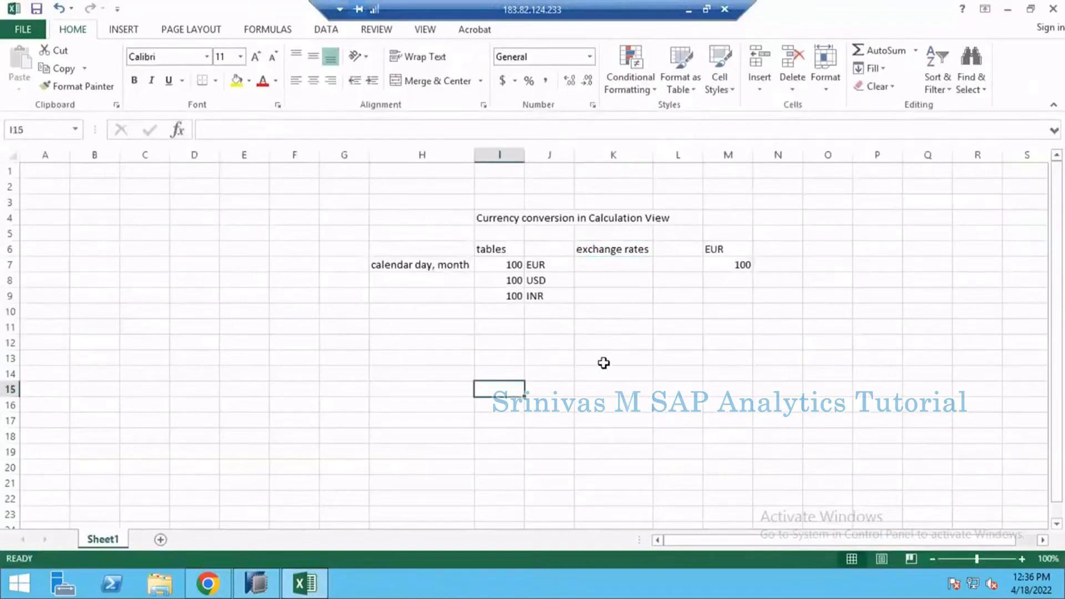
left_click(617, 273)
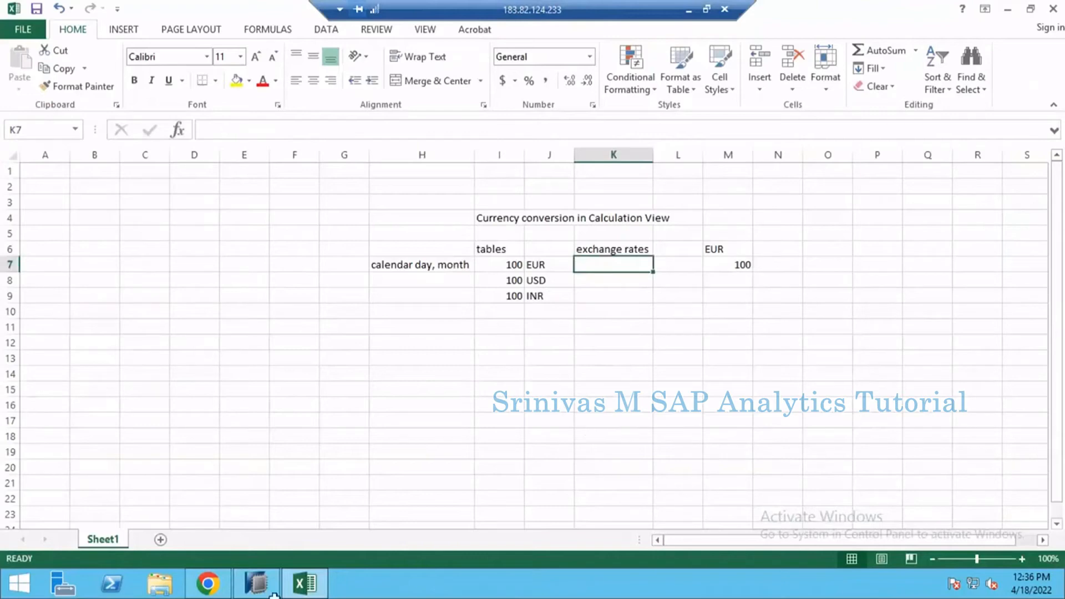
Step: Switch to Chrome and run a web search for "google"
left_click(208, 584)
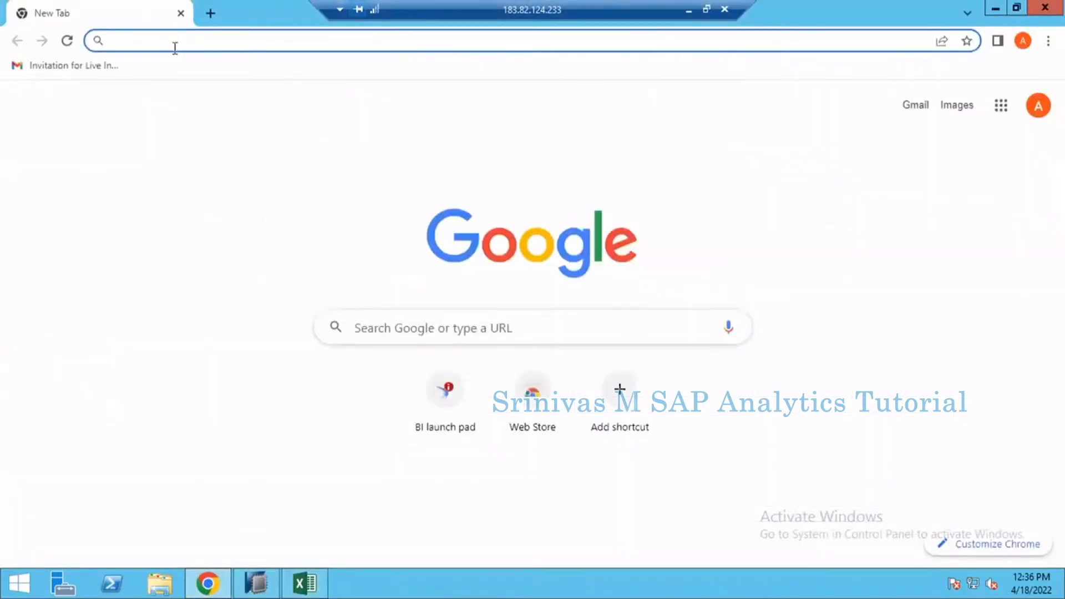
type("google")
key("Return")
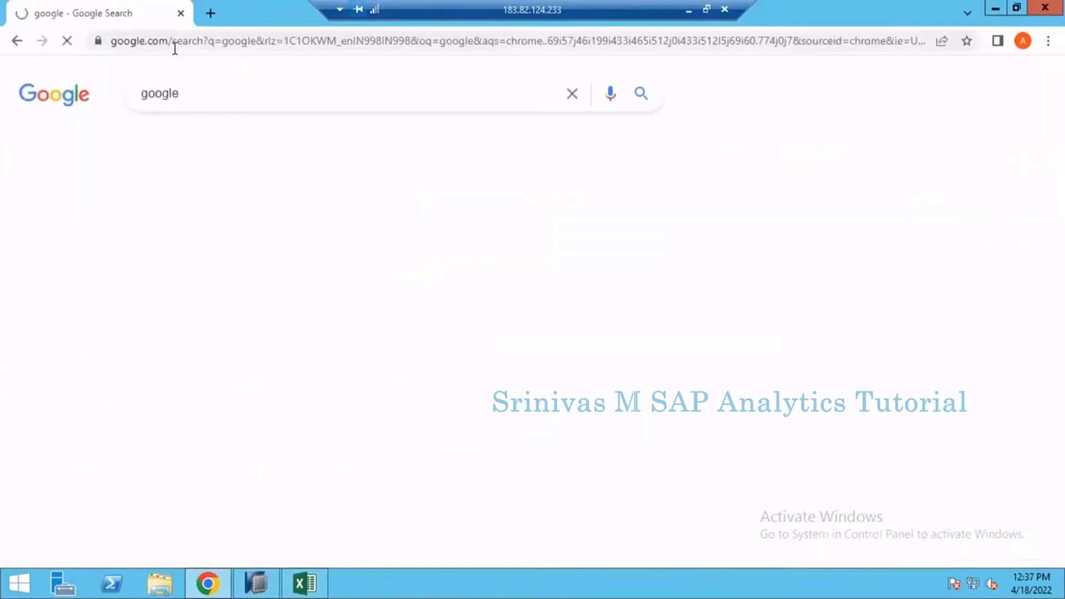
Step: Replace the search query and search the web for "currency exchange rates"
left_click_drag(179, 93, 75, 99)
type("current")
key("BackSpace")
type("cy ")
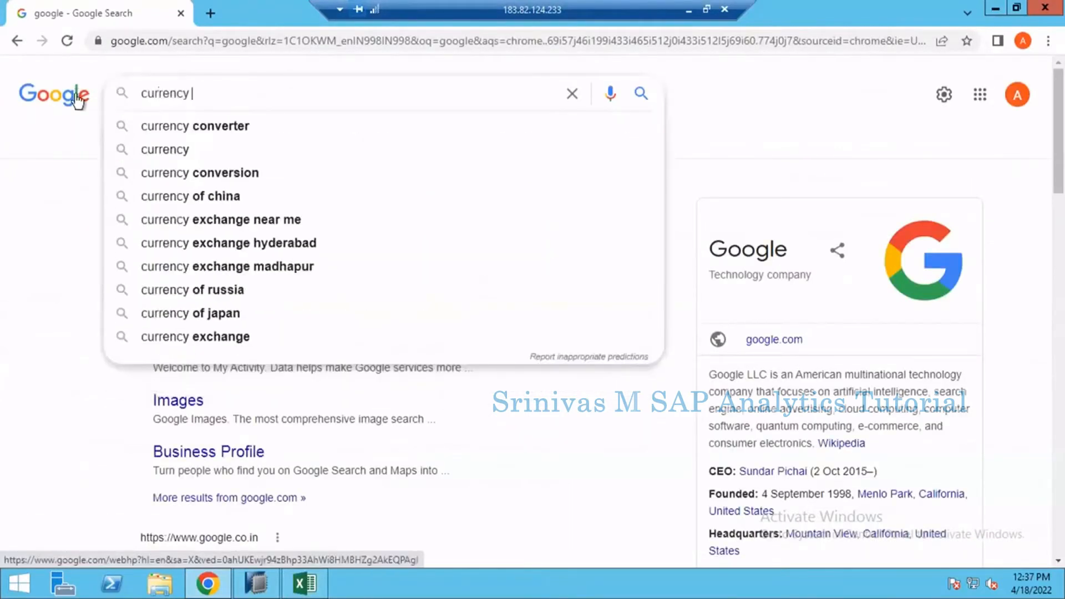
type("exc")
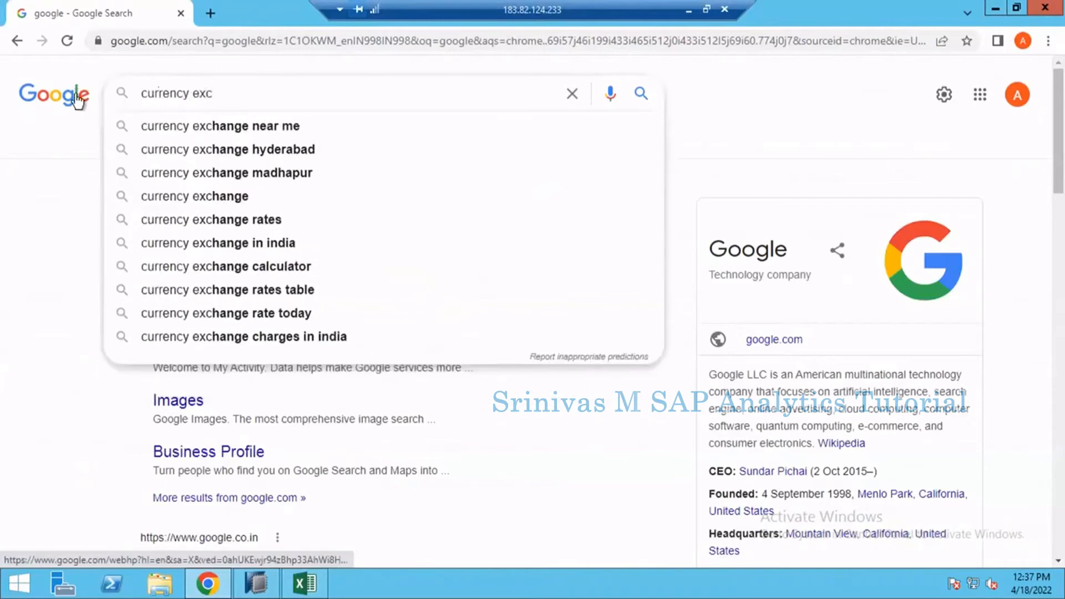
key("Down")
key("BackSpace")
key("BackSpace")
key("BackSpace")
key("BackSpace")
key("BackSpace")
key("BackSpace")
key("BackSpace")
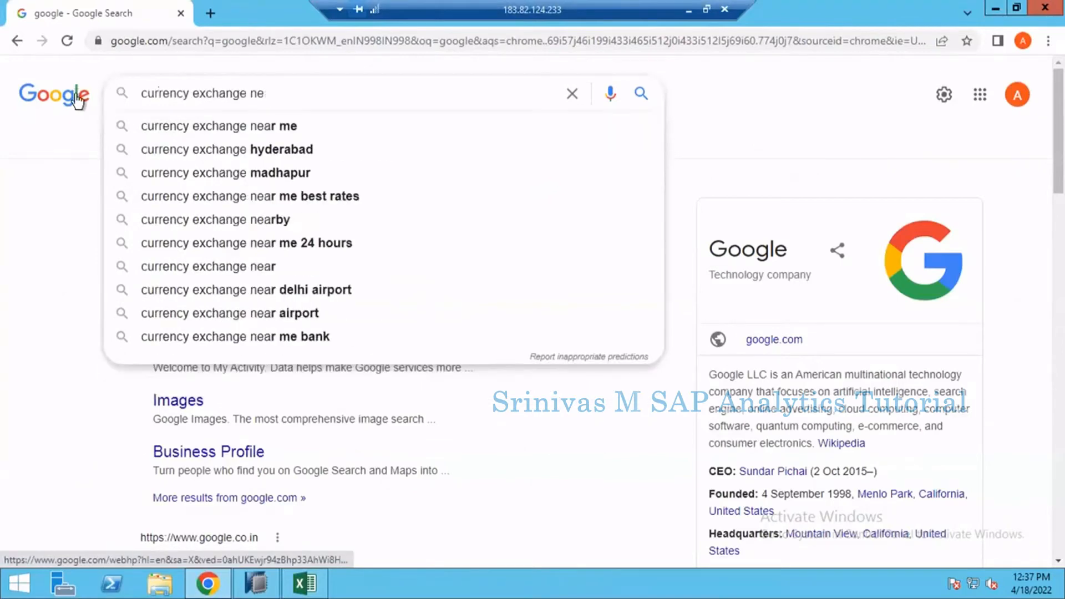
type("rates")
key("Return")
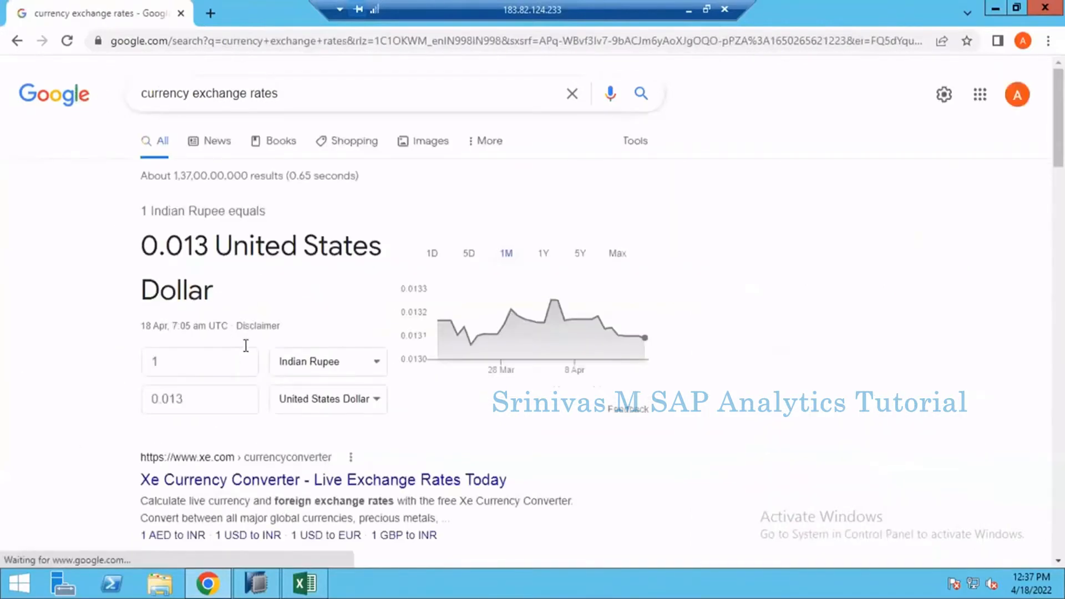
Step: Open the Xe Currency Converter search result in a separate browser tab and dismiss the promotional pop-up
scroll(254, 447, "down", 1)
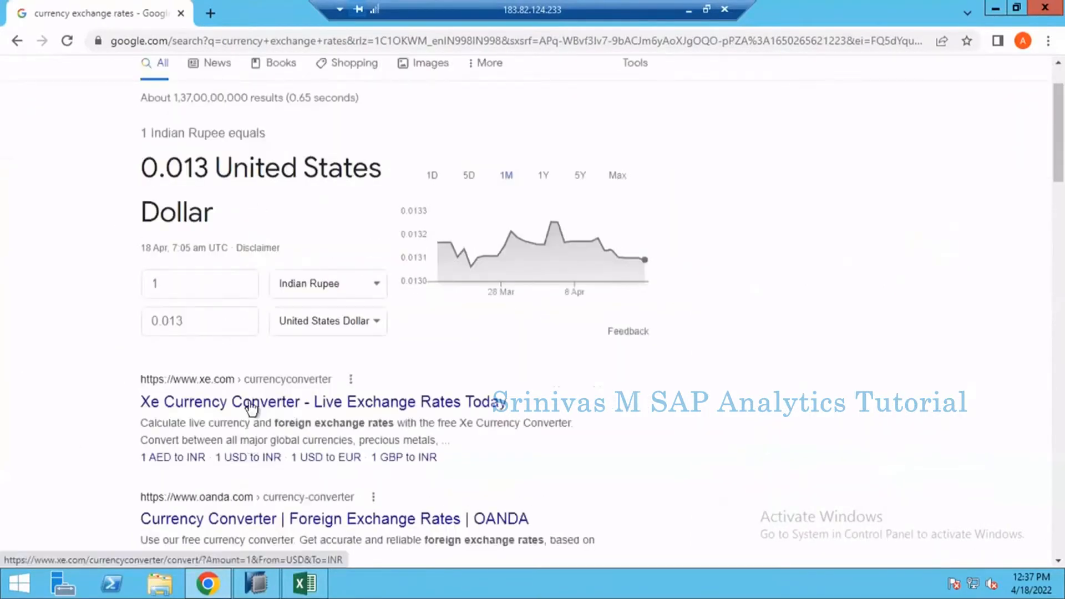
right_click(299, 409)
left_click(305, 415)
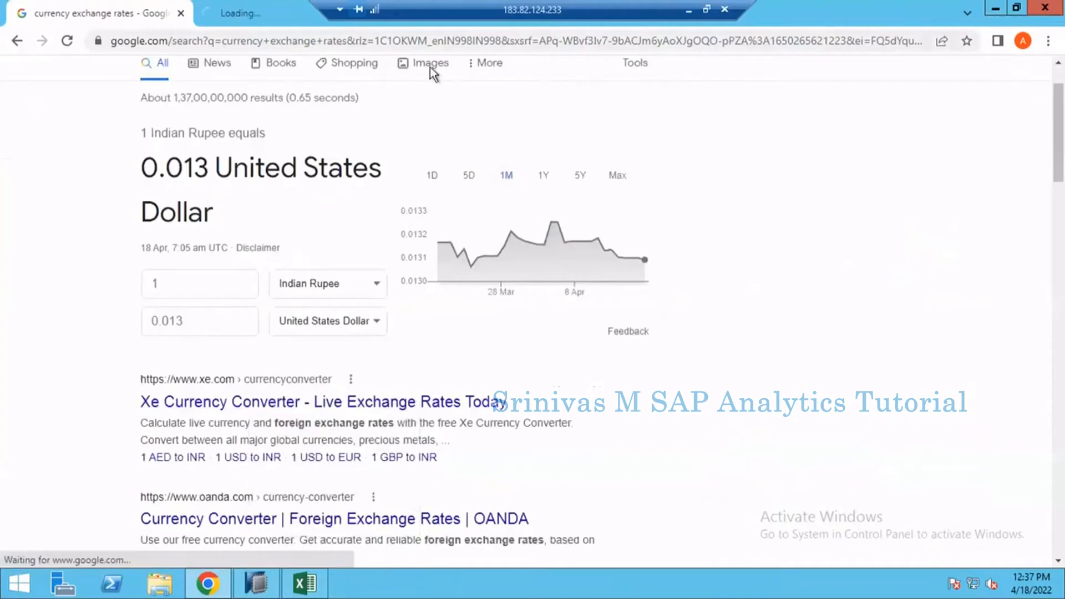
left_click(255, 21)
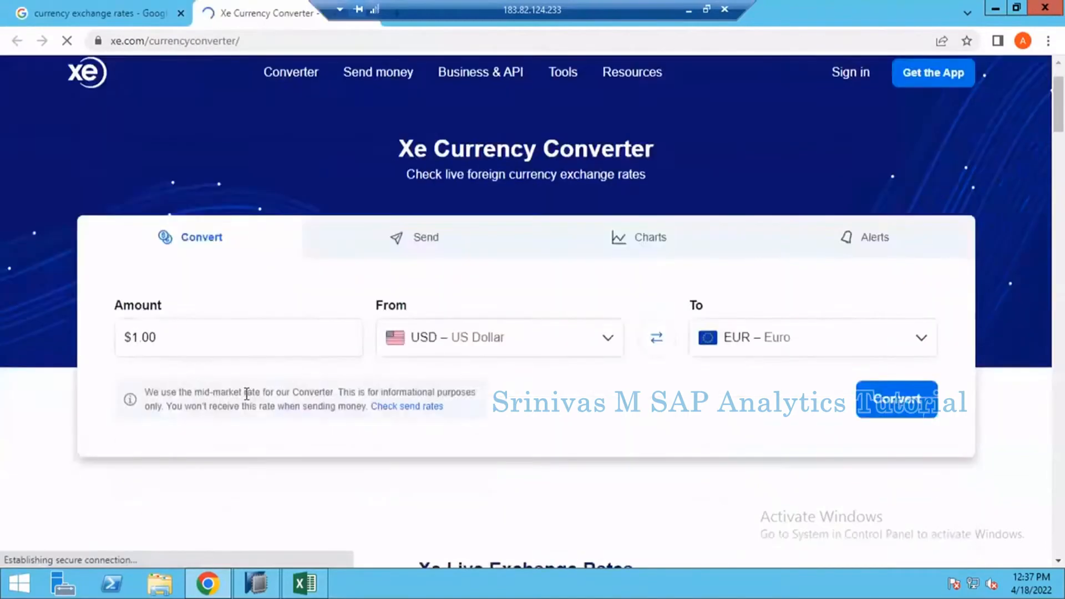
scroll(248, 388, "down", 4)
scroll(251, 373, "up", 4)
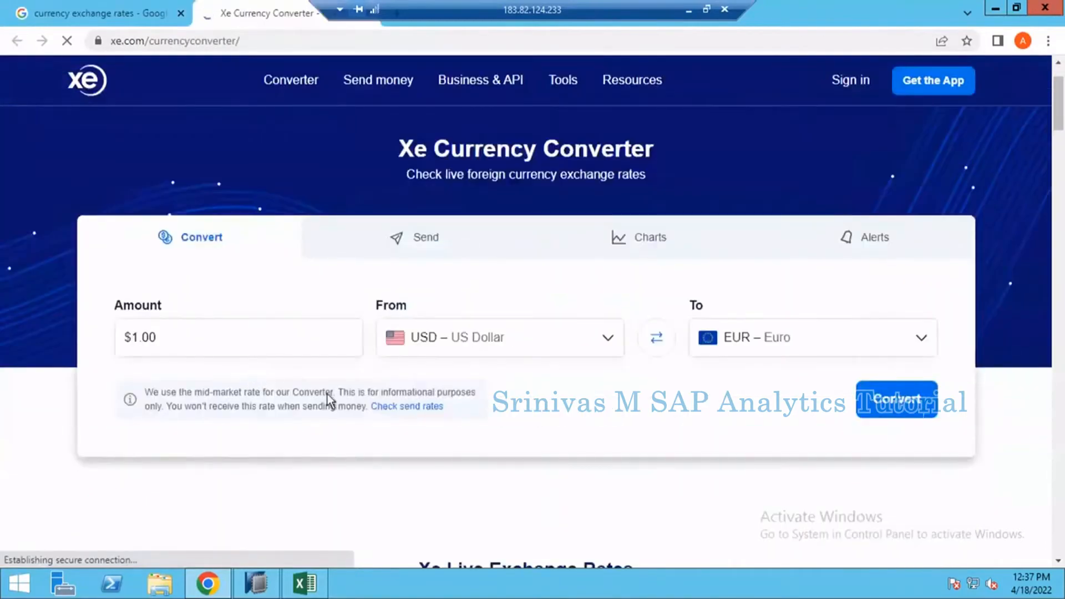
scroll(392, 398, "down", 4)
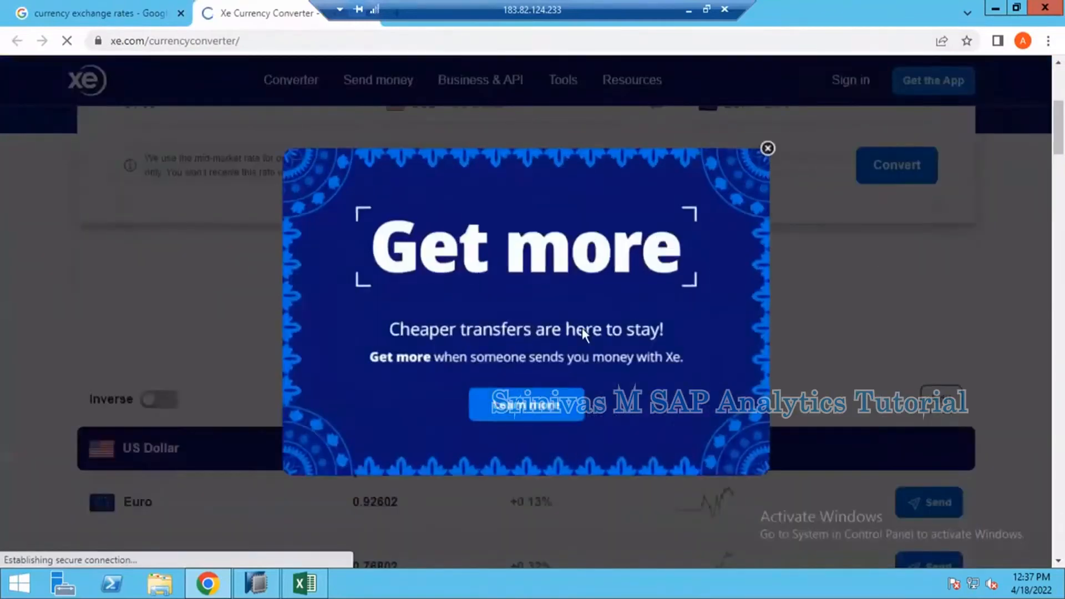
left_click(784, 137)
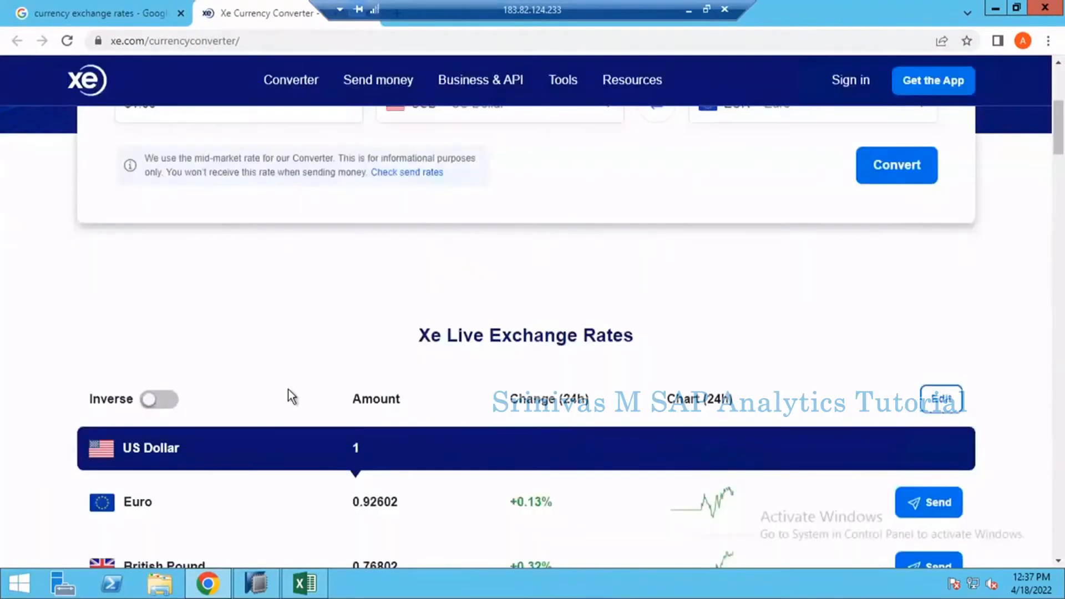
Step: Examine the Xe live exchange rates table for the US Dollar against the other listed currencies
scroll(289, 389, "down", 5)
scroll(296, 398, "up", 3)
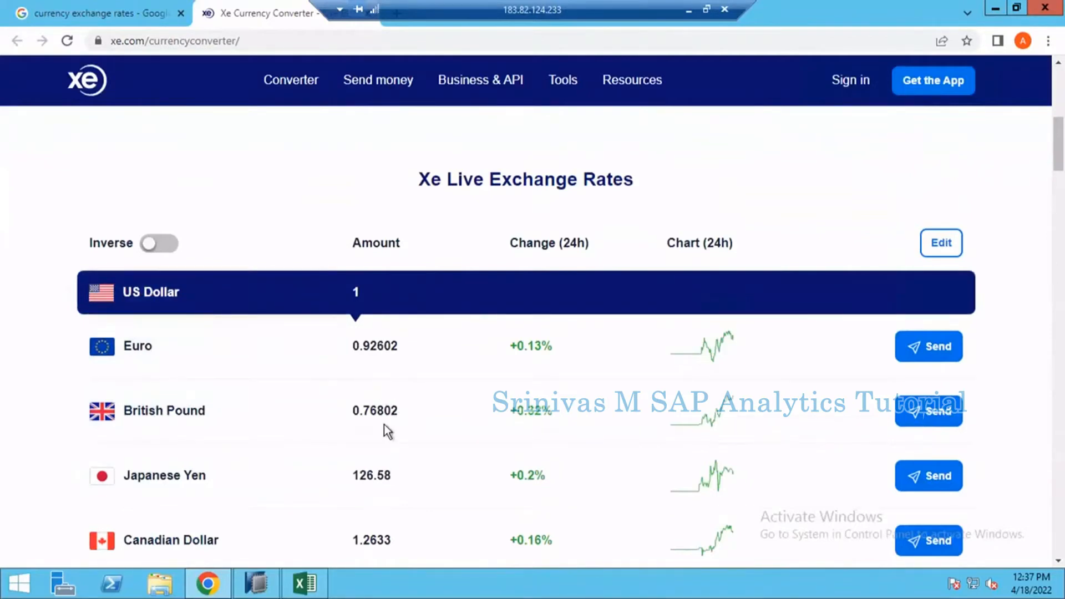
scroll(384, 424, "up", 3)
scroll(384, 424, "up", 4)
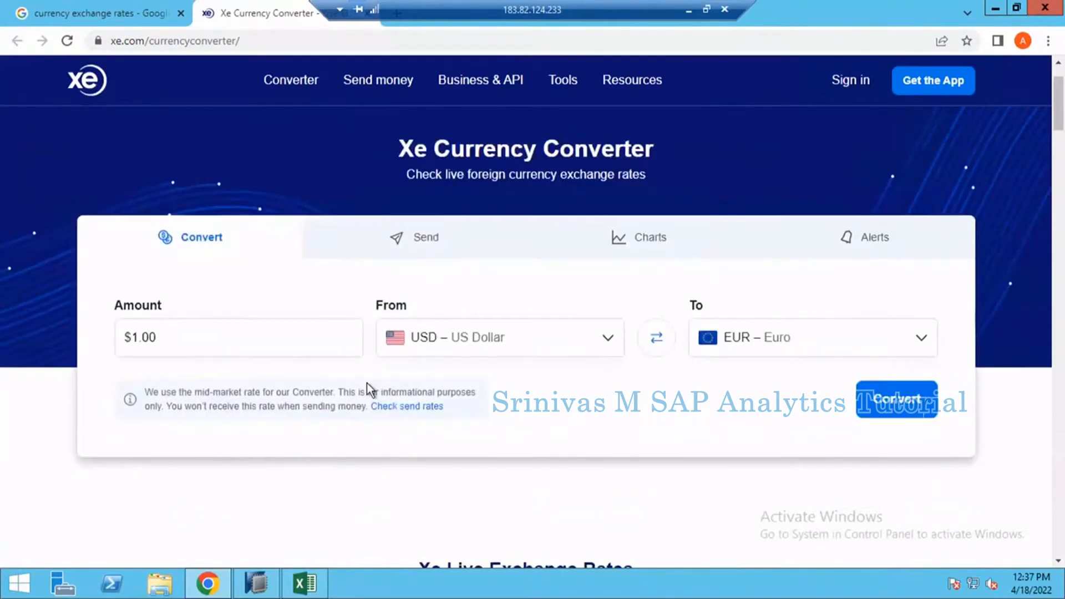
scroll(441, 471, "down", 7)
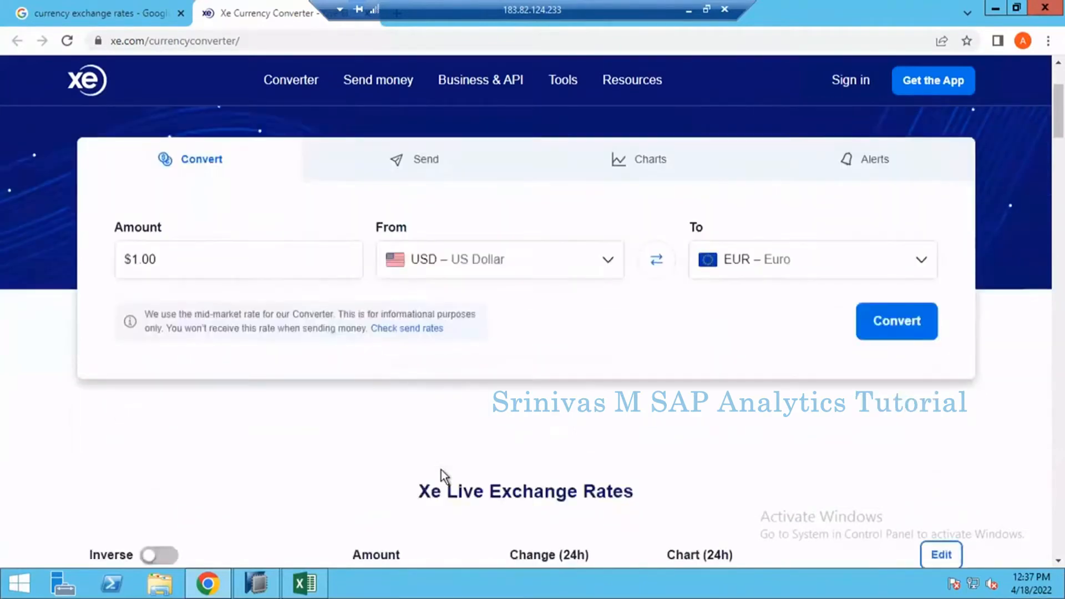
scroll(441, 469, "down", 7)
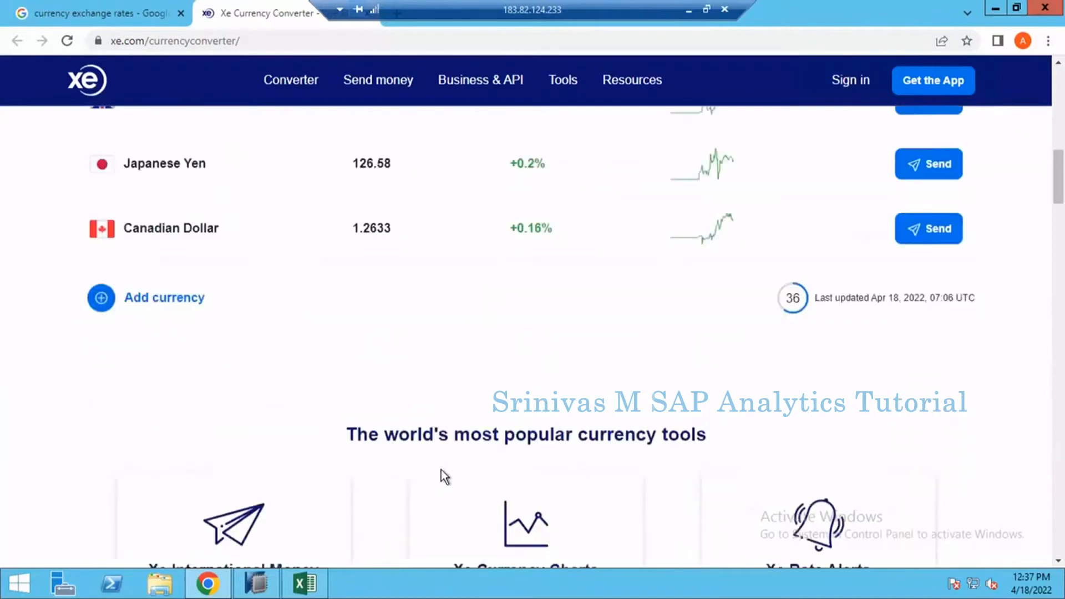
scroll(441, 469, "up", 10)
scroll(447, 463, "up", 4)
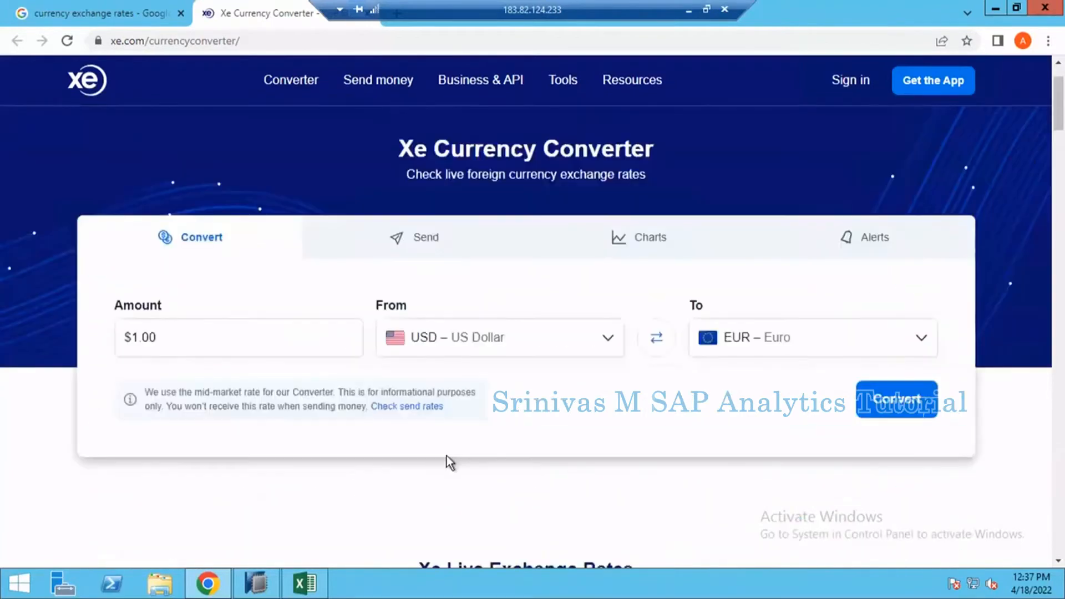
scroll(447, 456, "down", 8)
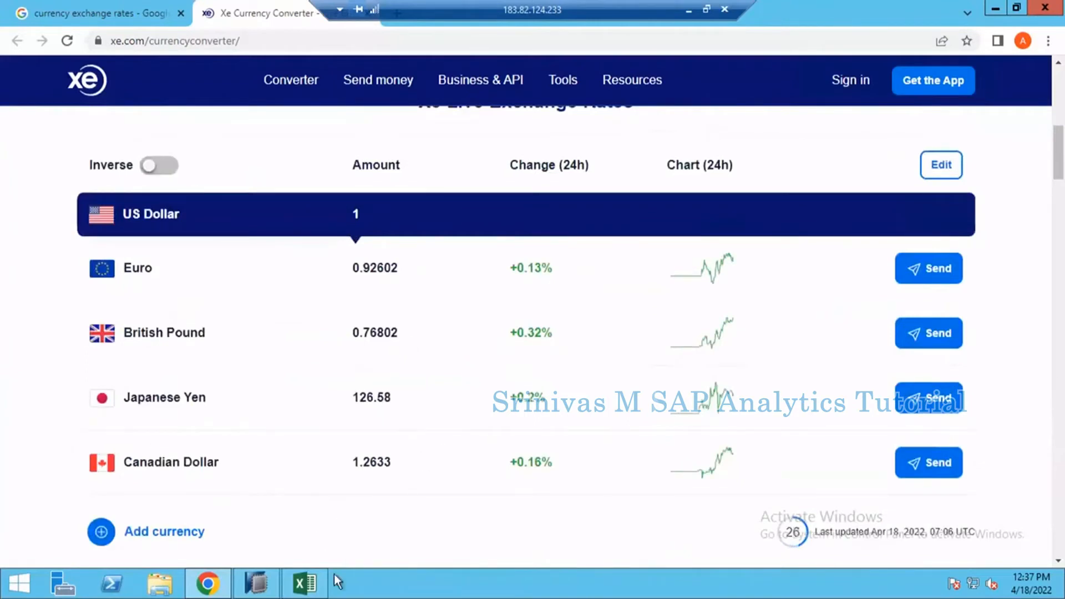
Step: Switch back to Excel and review the EUR source amount, the converted amount and the exchange rates column of the example
left_click(309, 579)
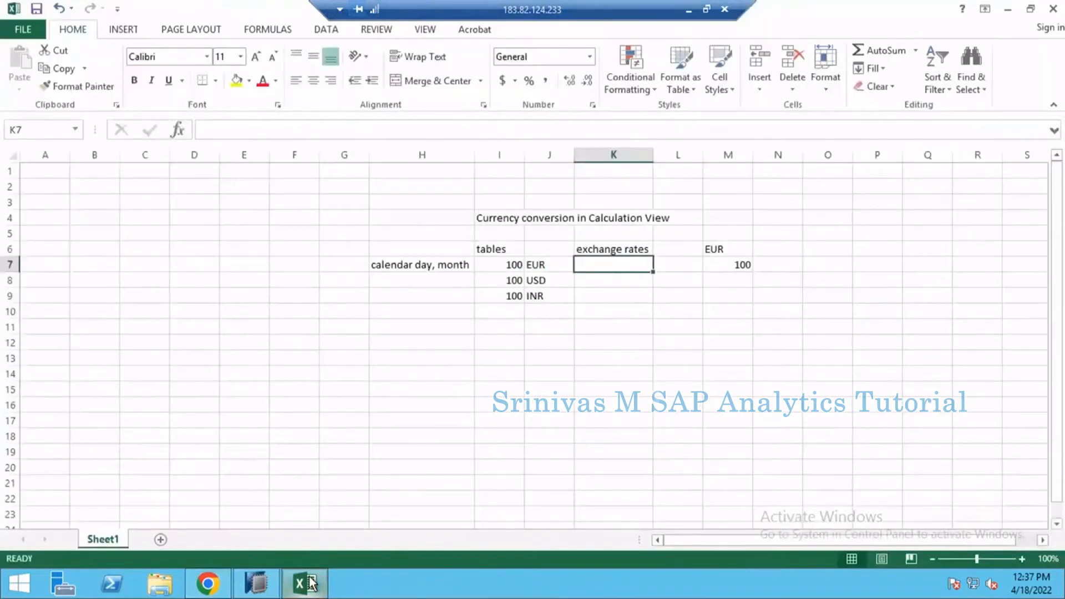
left_click(312, 584)
left_click(312, 584)
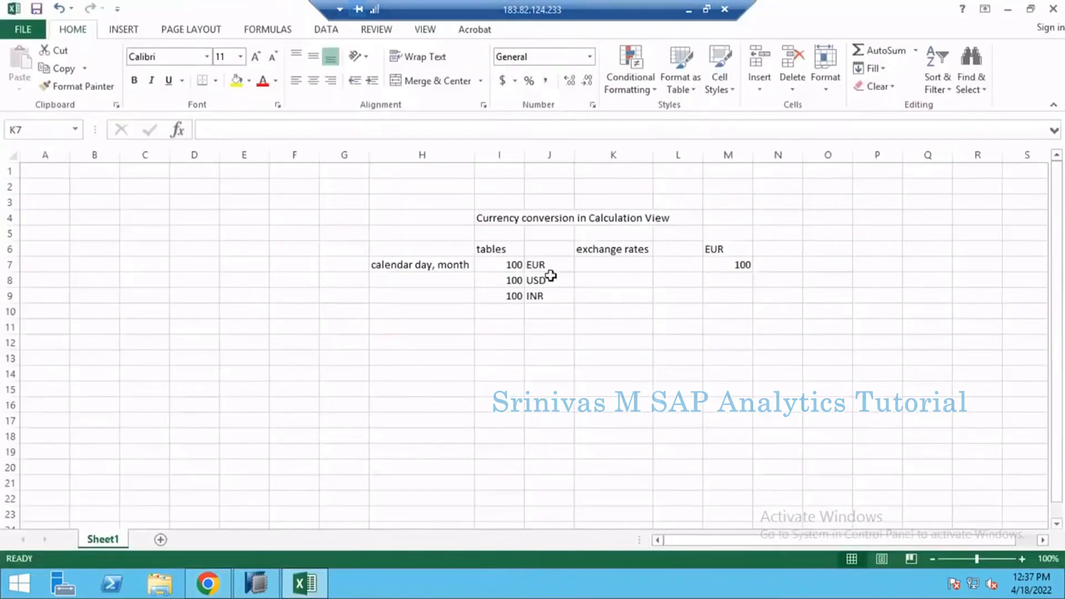
left_click(549, 268)
left_click(721, 263)
left_click(619, 271)
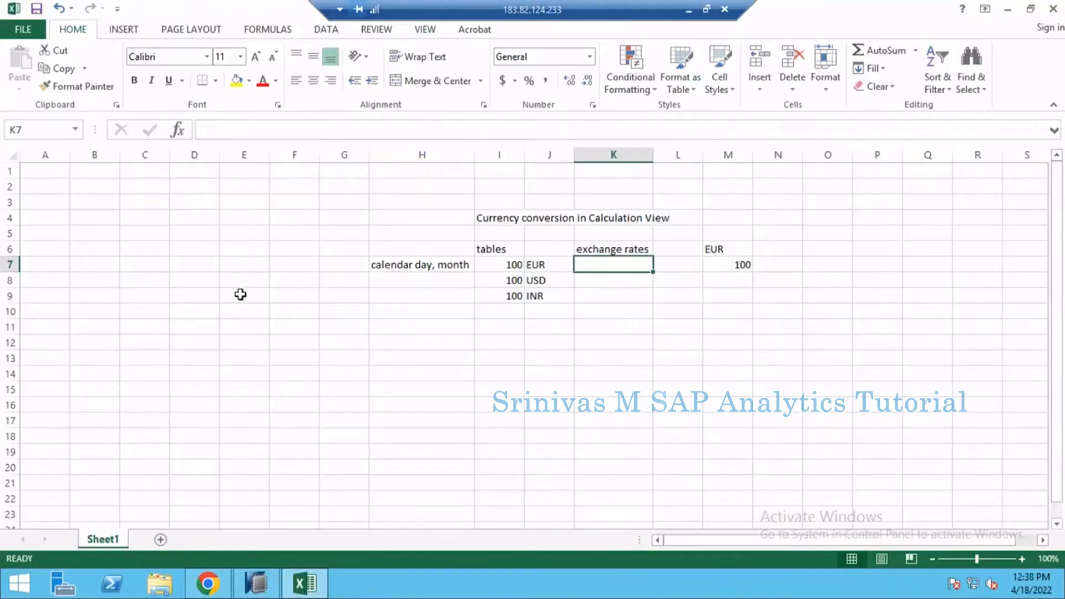
left_click(237, 217)
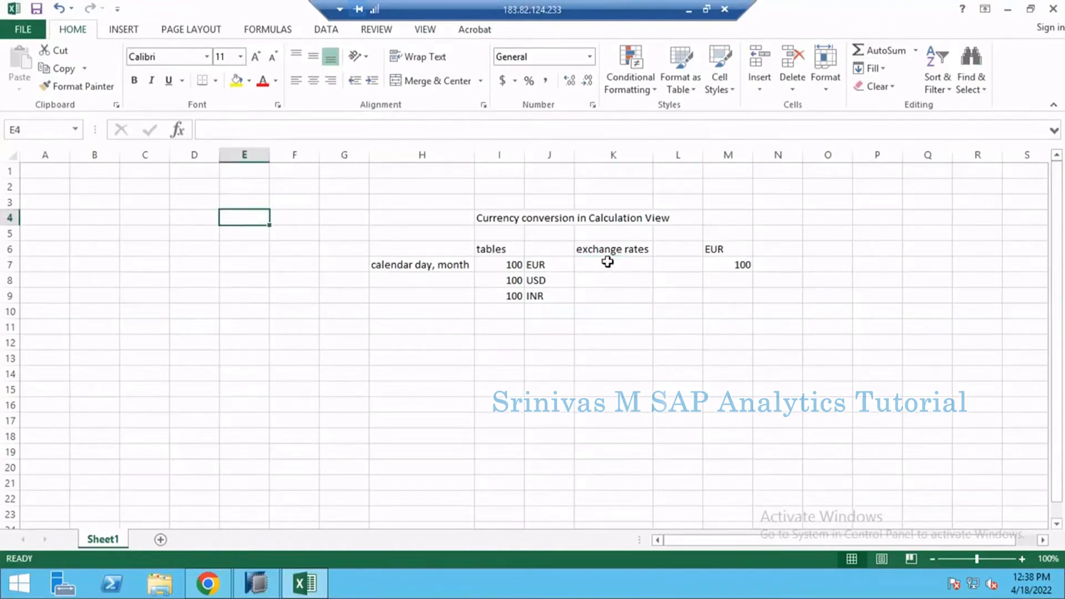
left_click(607, 263)
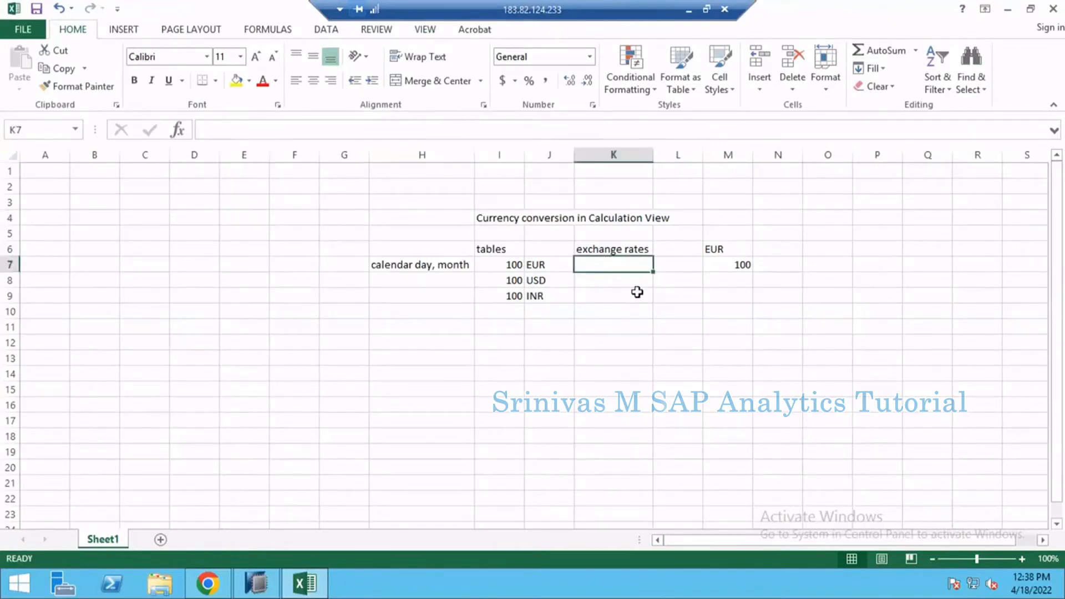
left_click(157, 213)
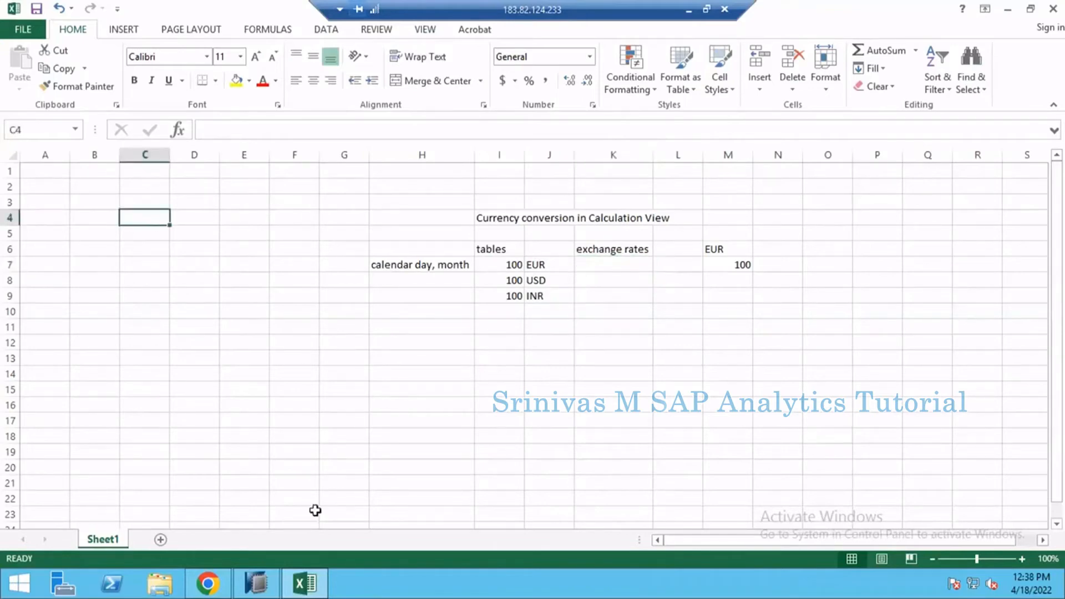
Step: Return to SAP HANA Studio and cancel the creation of the calculated column
left_click(253, 591)
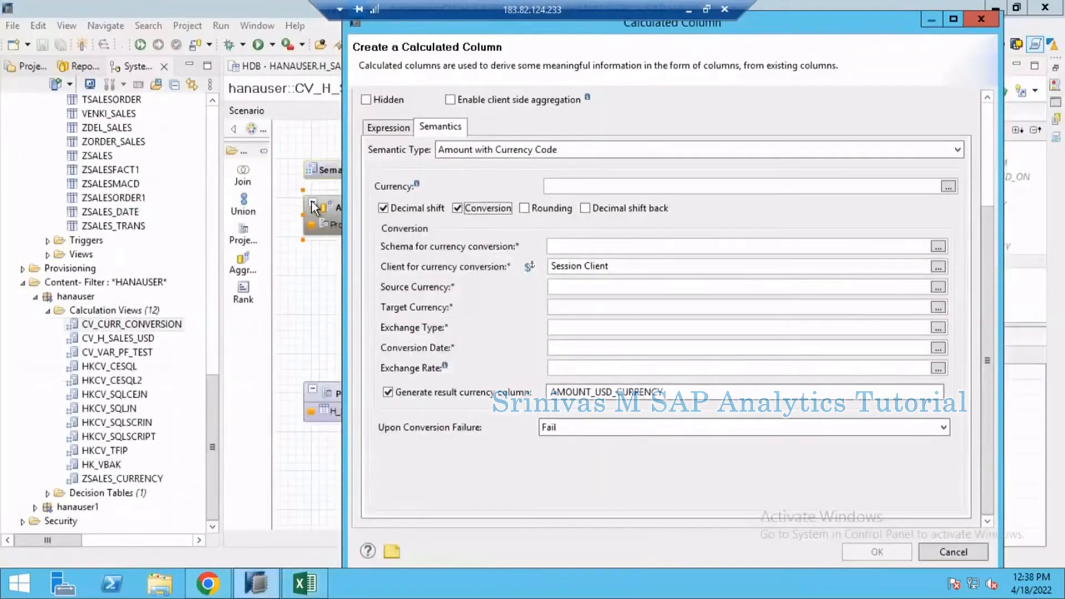
left_click(972, 551)
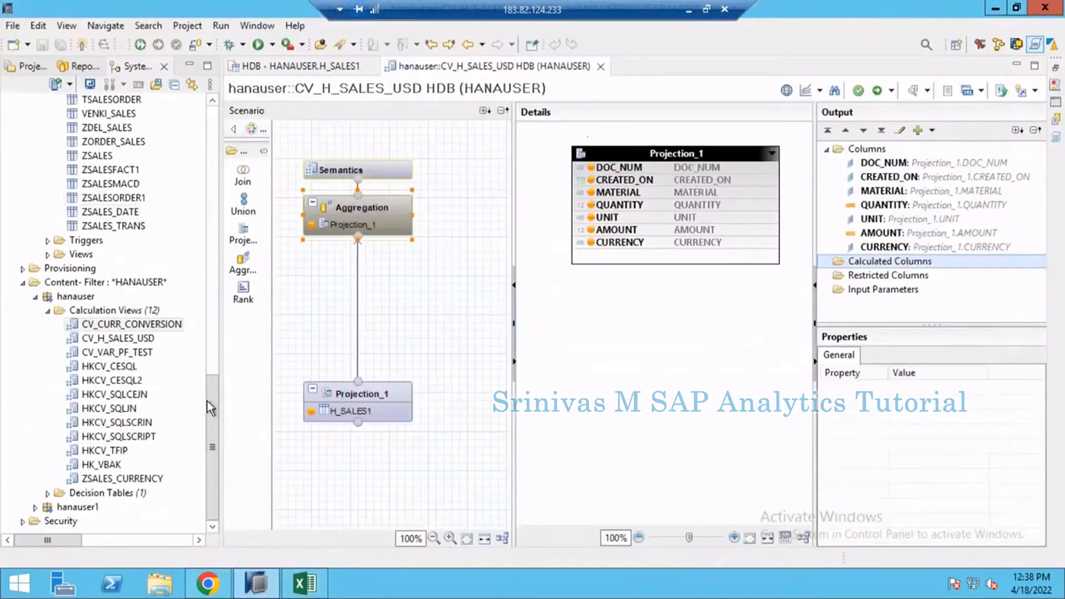
Step: Remove the *HANAUSER* filter from the HDB system's Catalog so that all schemas are listed
left_click_drag(211, 403, 213, 161)
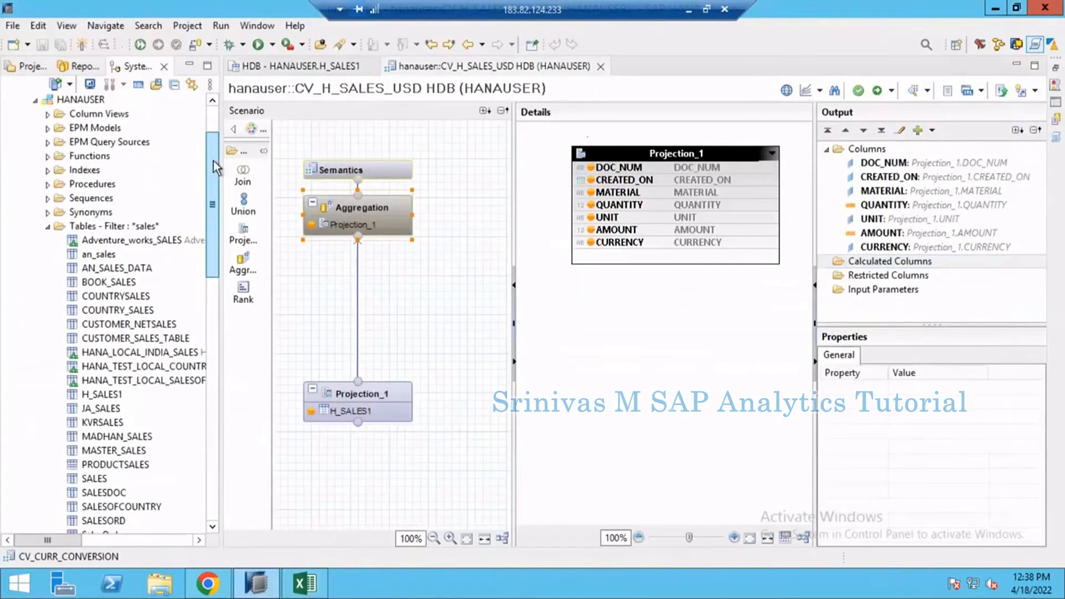
scroll(78, 166, "up", 2)
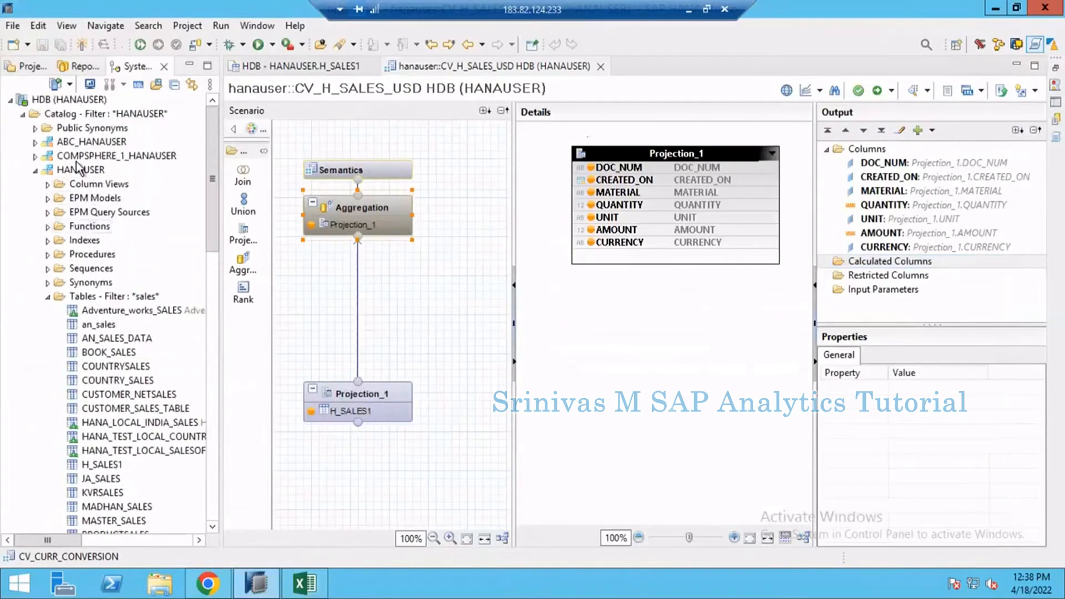
left_click(73, 169)
right_click(69, 171)
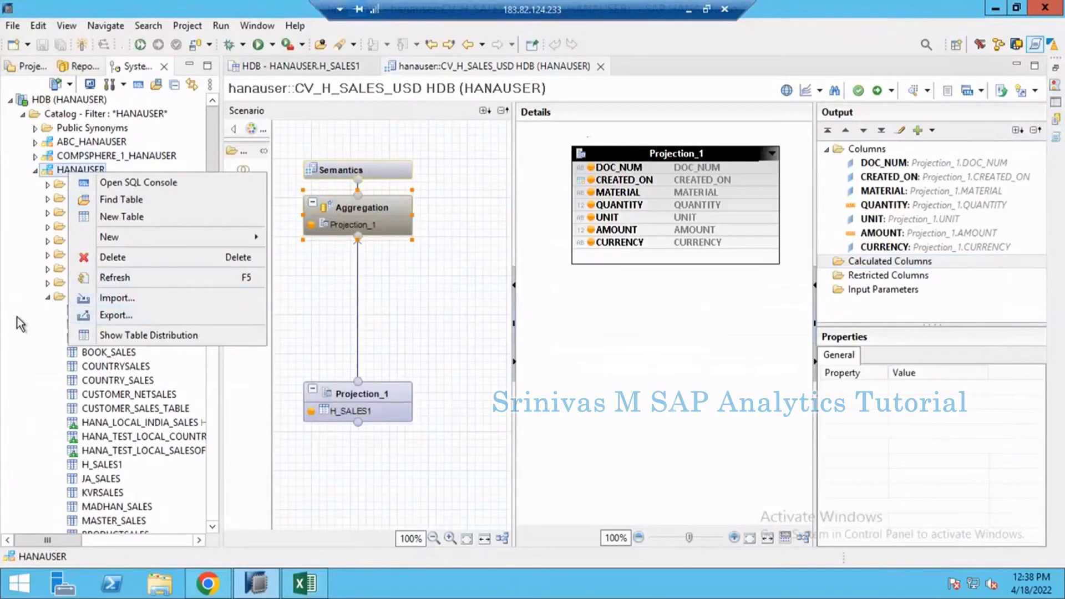
left_click(35, 315)
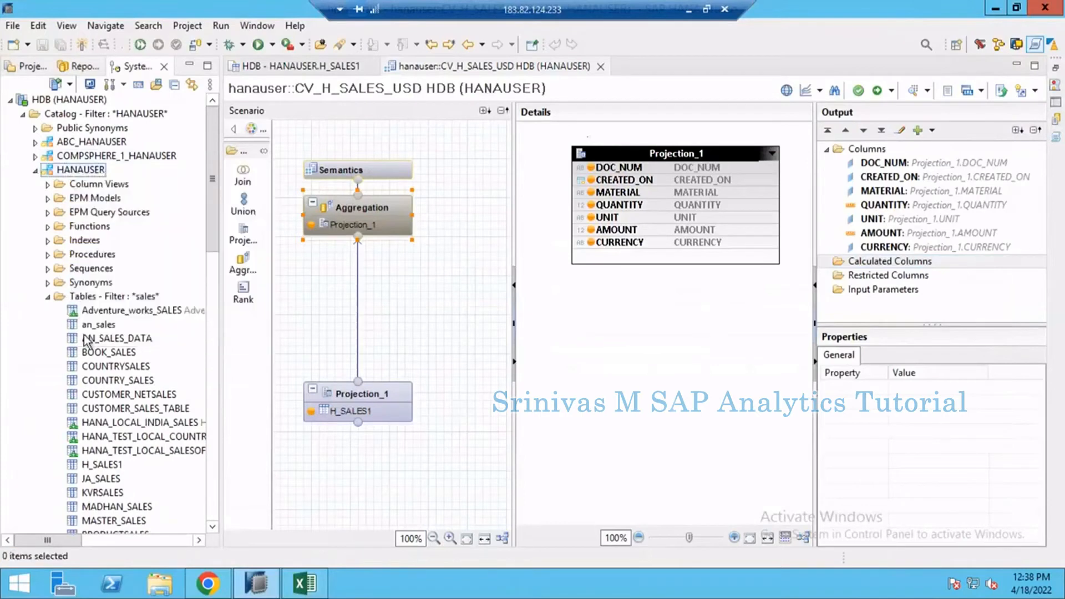
left_click(62, 114)
right_click(66, 111)
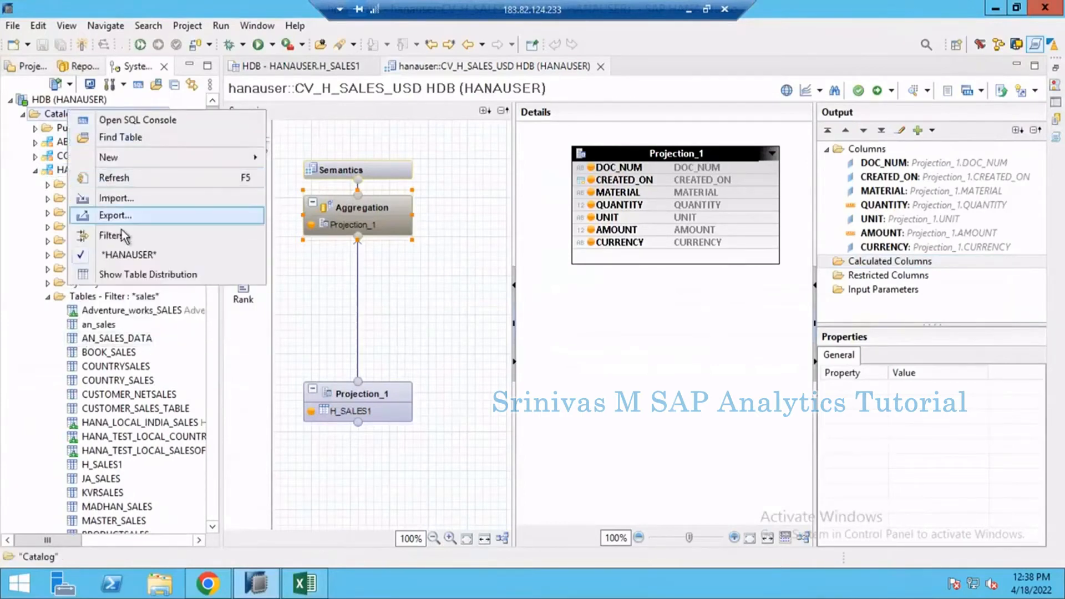
left_click(128, 255)
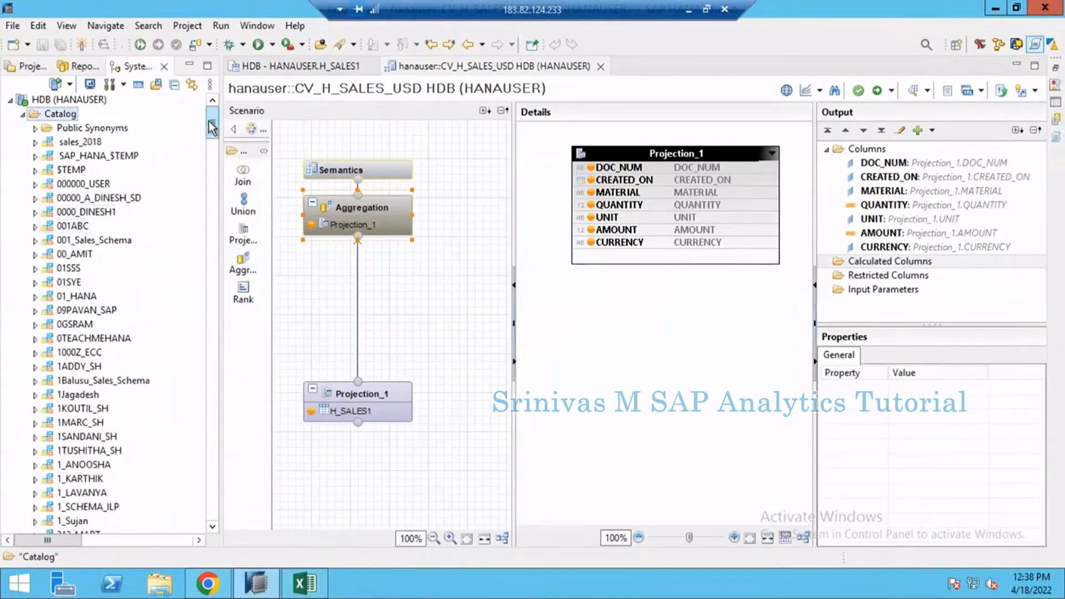
Step: Find the SAPABAP1 schema in the catalog and expand its tables filtered by "tcur"
scroll(186, 333, "down", 15)
scroll(183, 361, "down", 10)
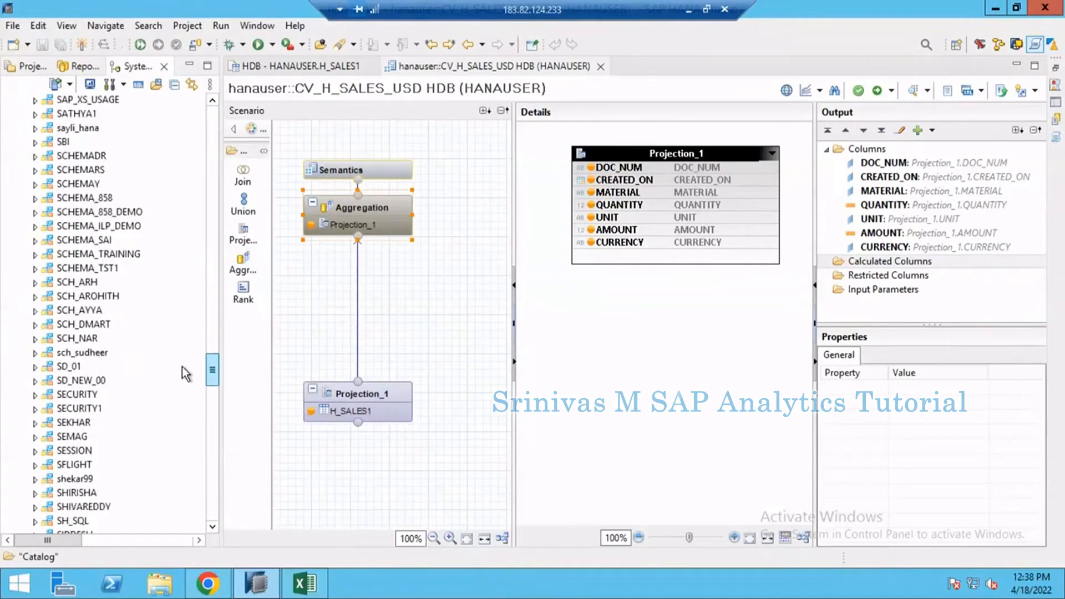
scroll(185, 364, "up", 7)
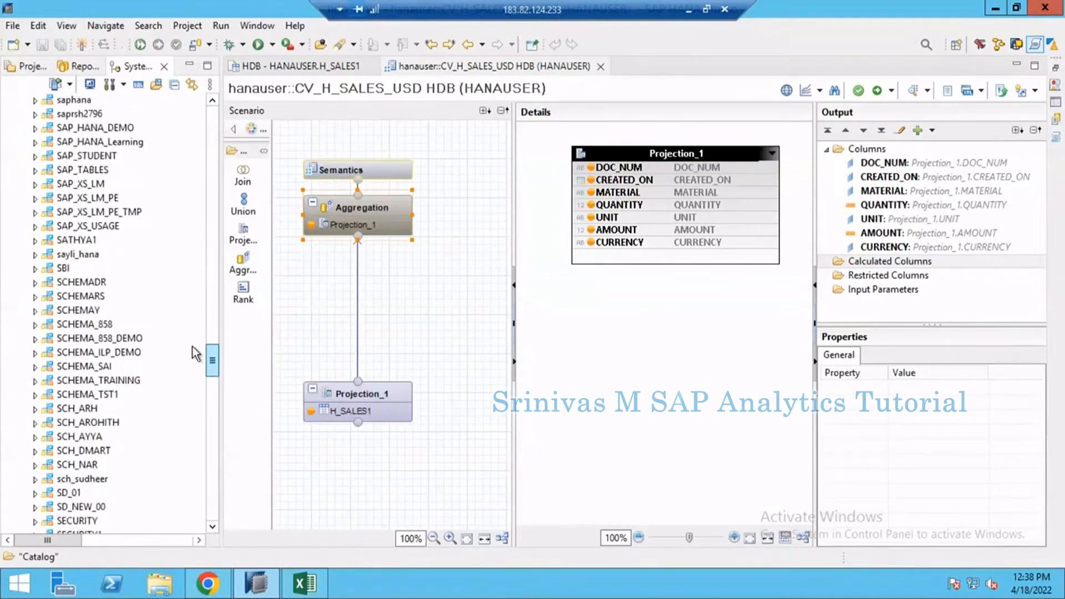
left_click(36, 241)
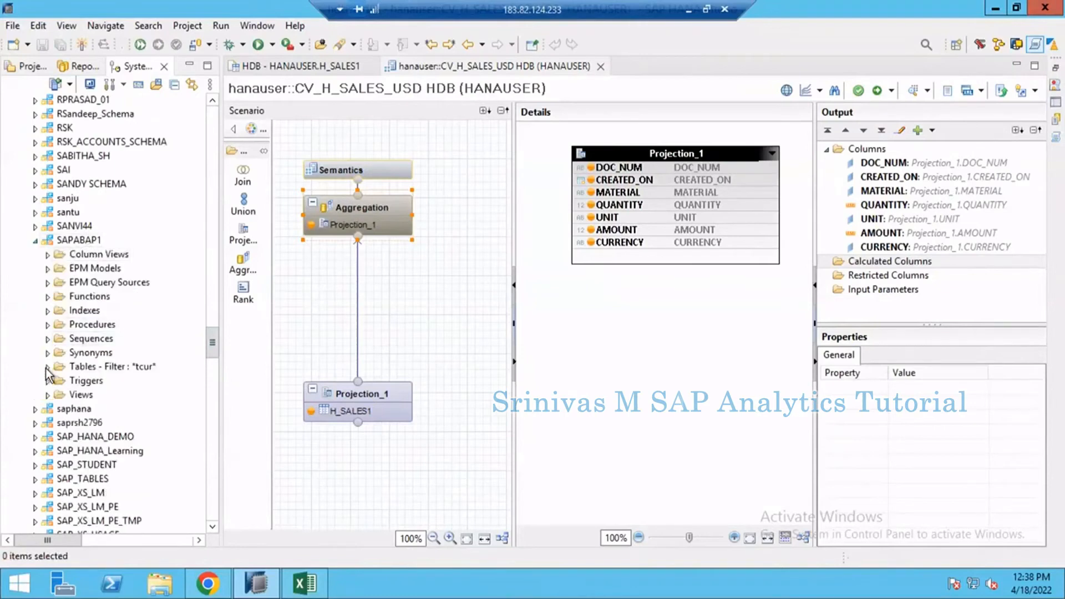
left_click(47, 368)
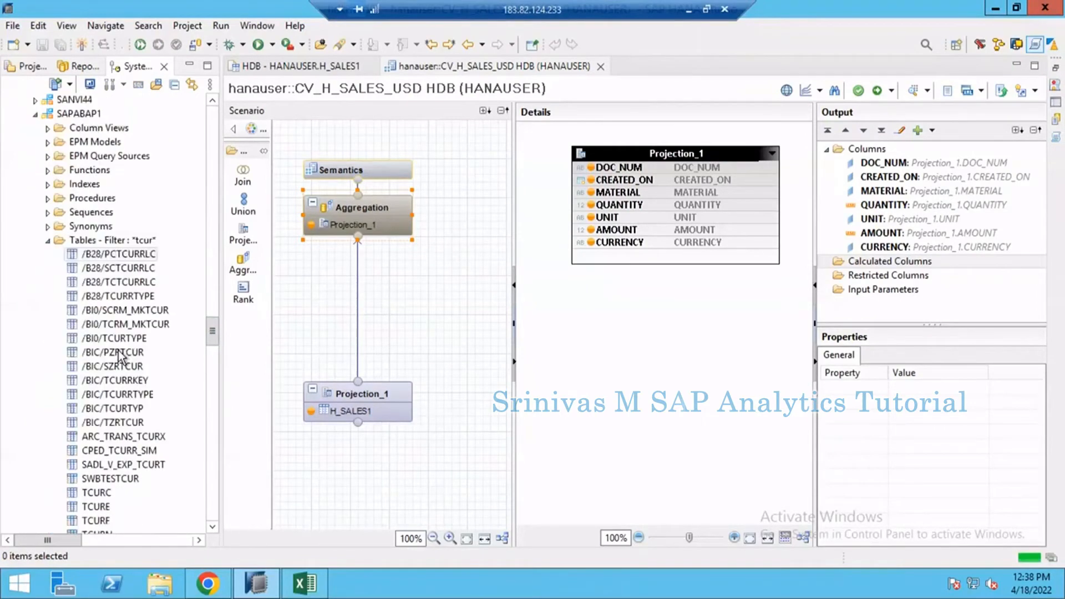
scroll(94, 311, "down", 5)
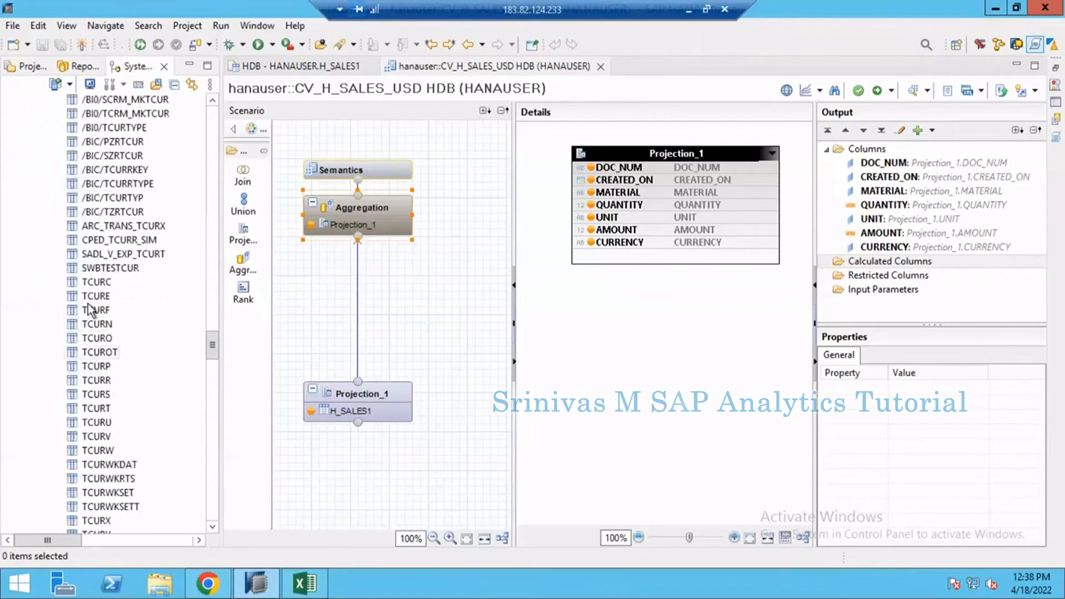
Step: Open the content of the TCURF table and examine its currency pairs and conversion factors
left_click(96, 283)
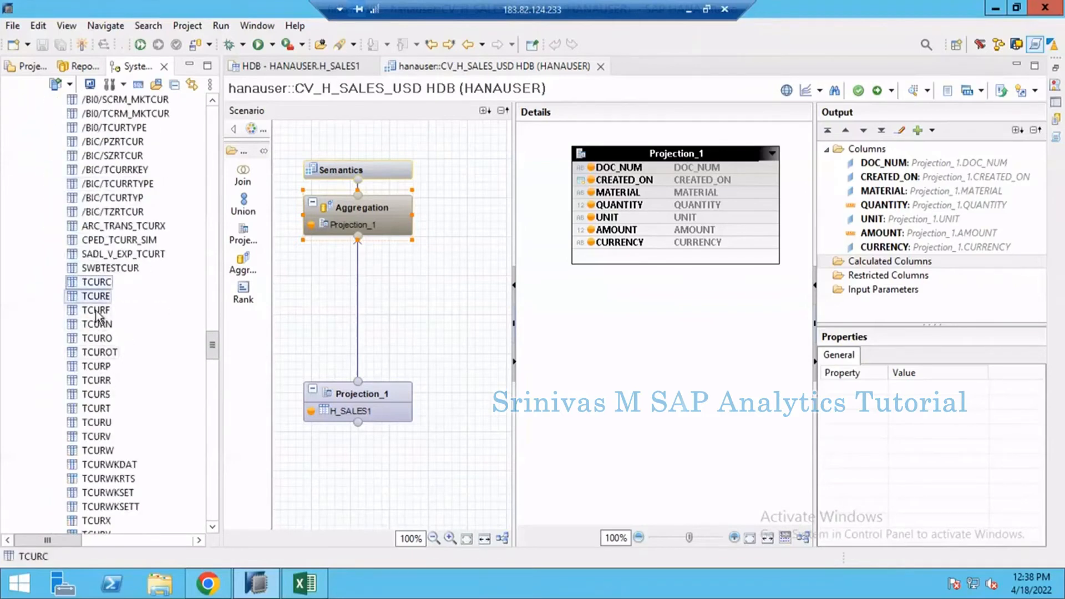
left_click(96, 311)
left_click(98, 324)
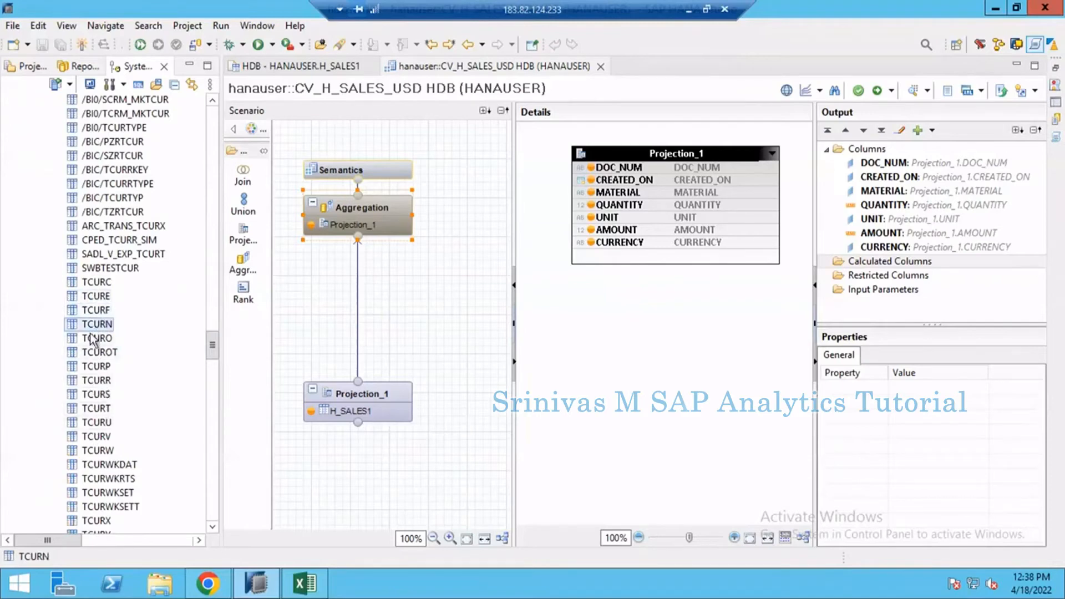
right_click(91, 310)
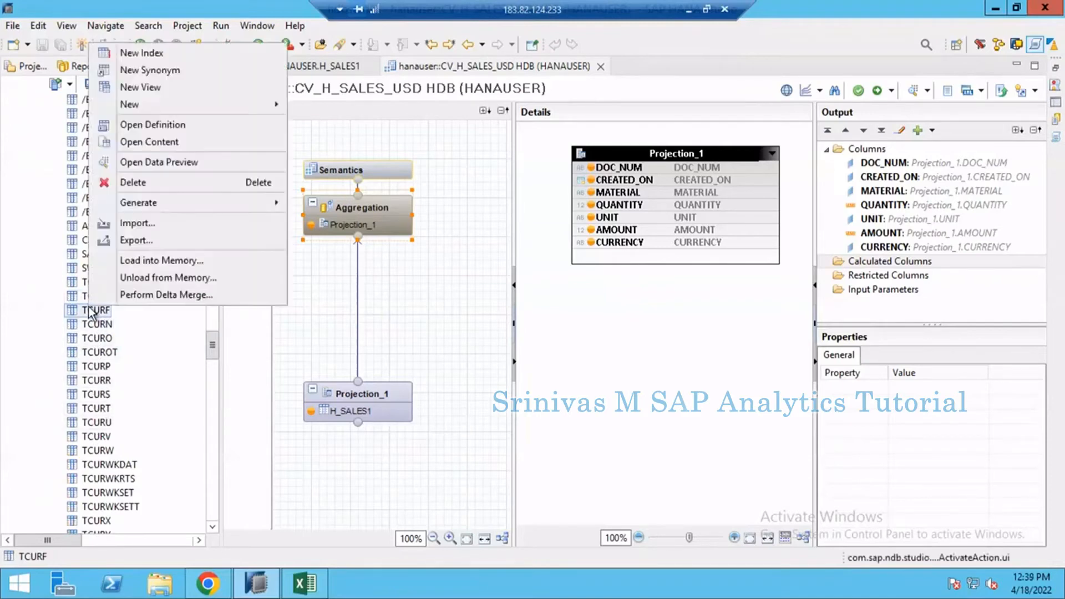
left_click(158, 142)
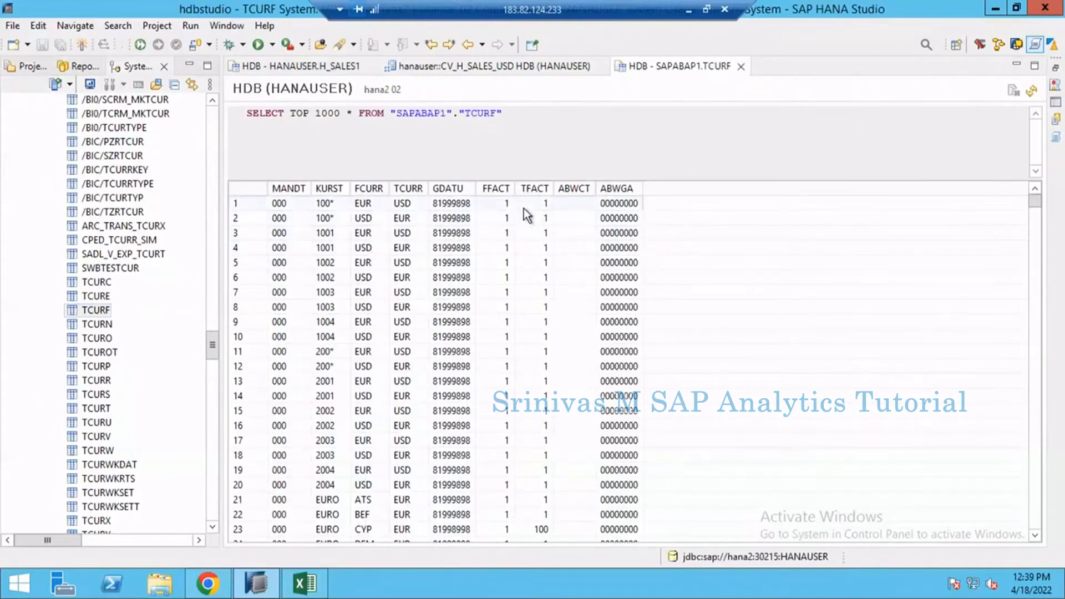
scroll(529, 311, "down", 5)
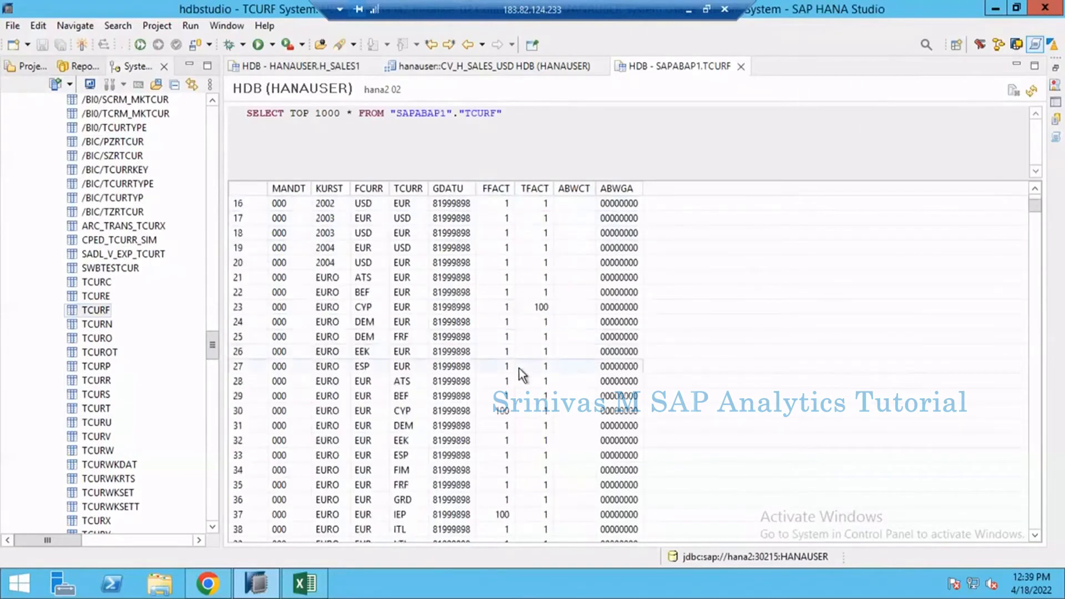
scroll(522, 375, "down", 20)
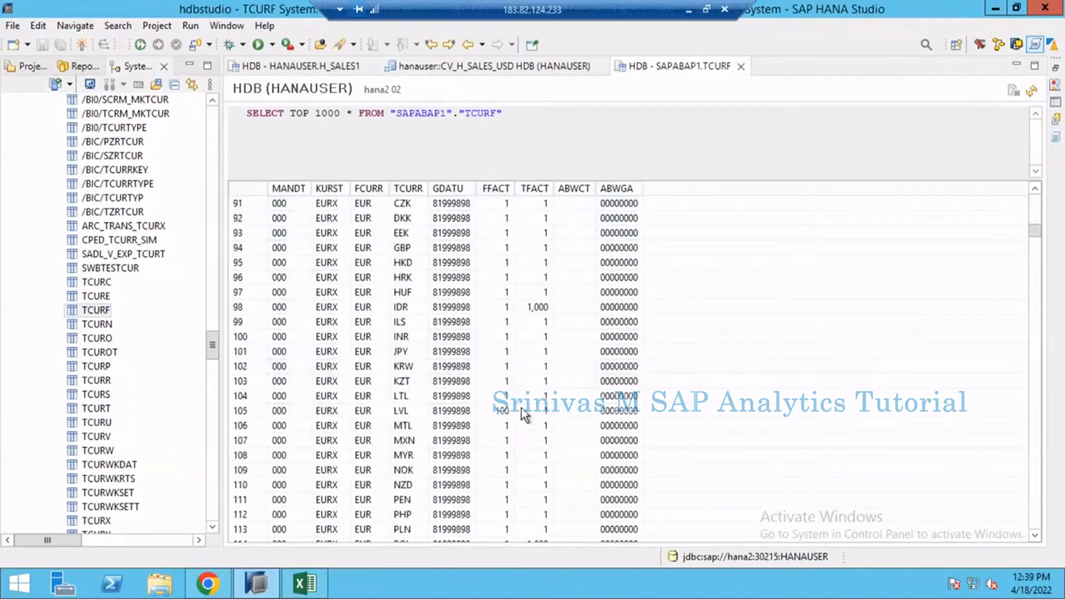
scroll(524, 410, "down", 6)
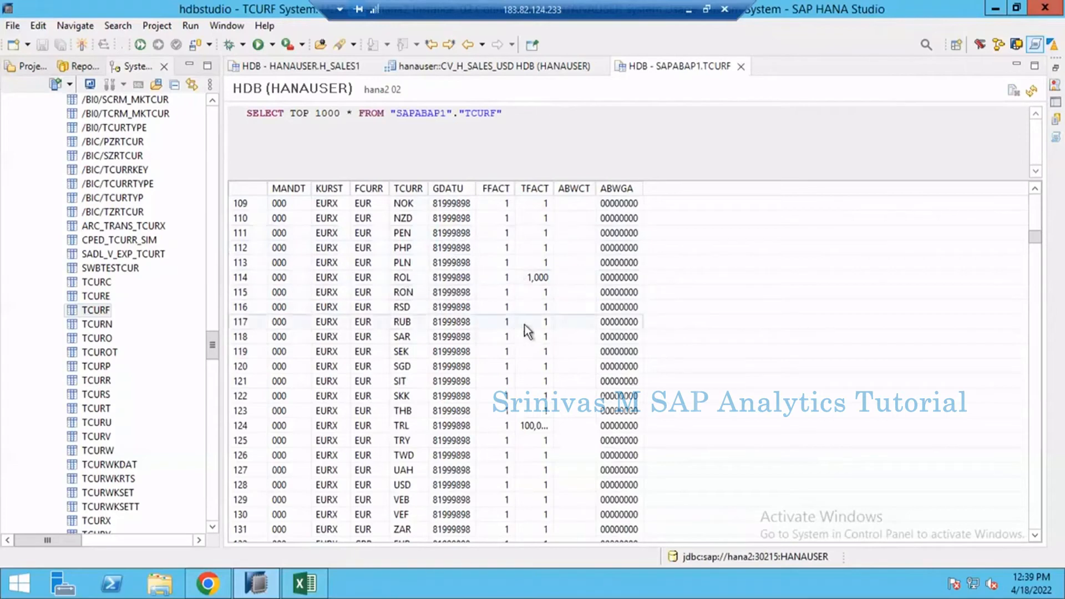
scroll(528, 356, "down", 9)
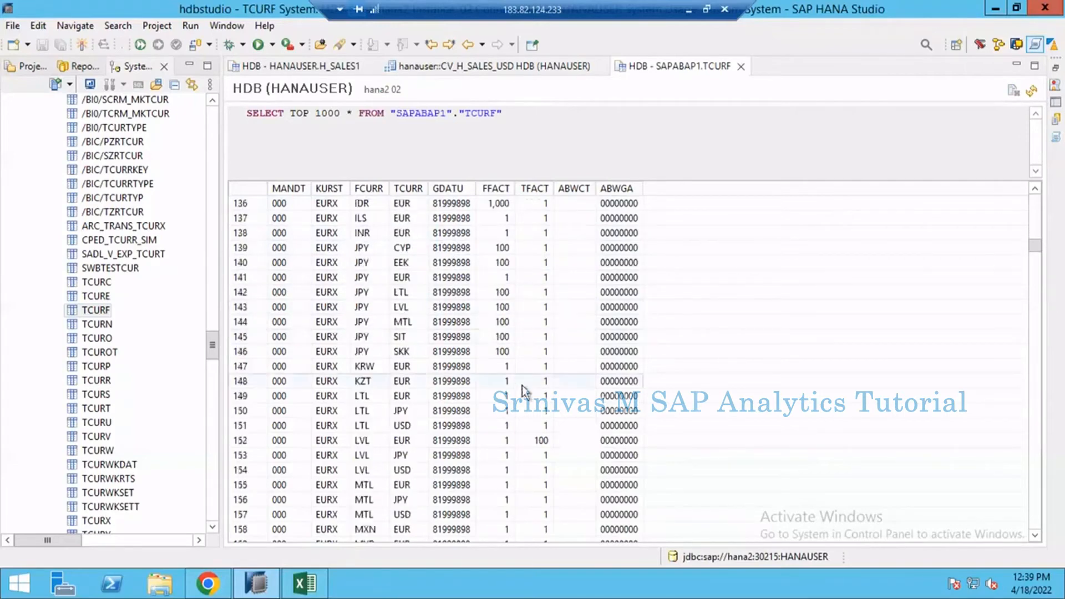
scroll(522, 385, "down", 1)
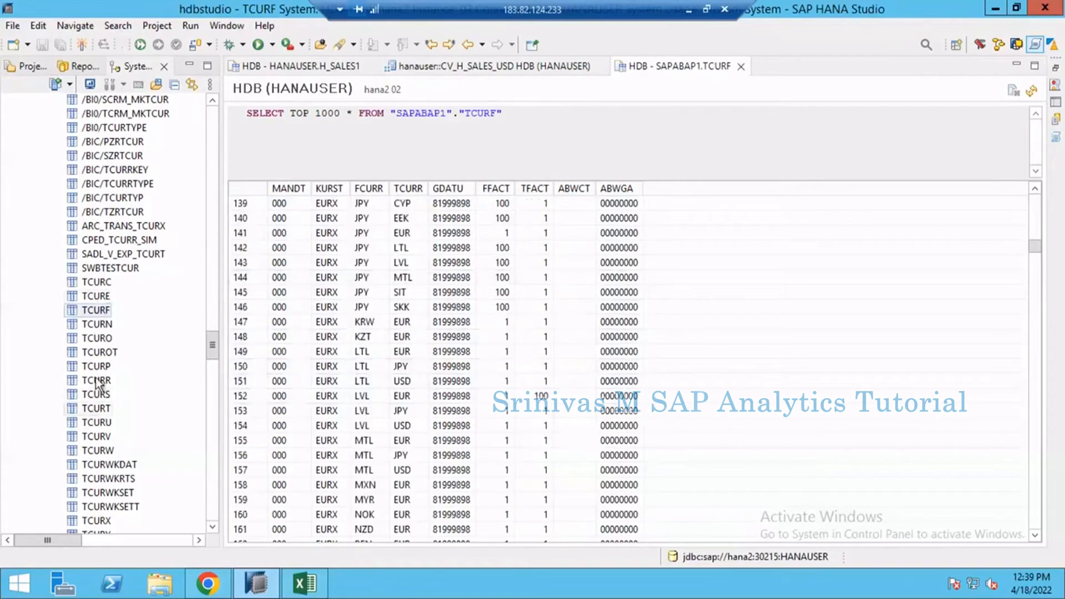
Step: Return to the CV_H_SALES_USD view and start a new calculated column named AMOUNT_USD in the aggregation
left_click(300, 68)
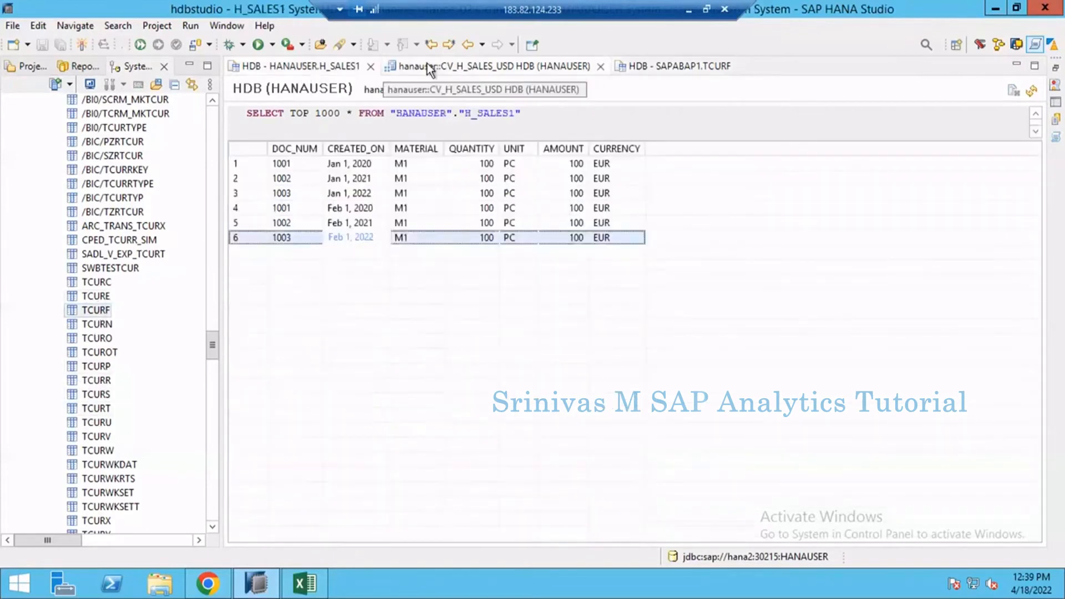
left_click(427, 67)
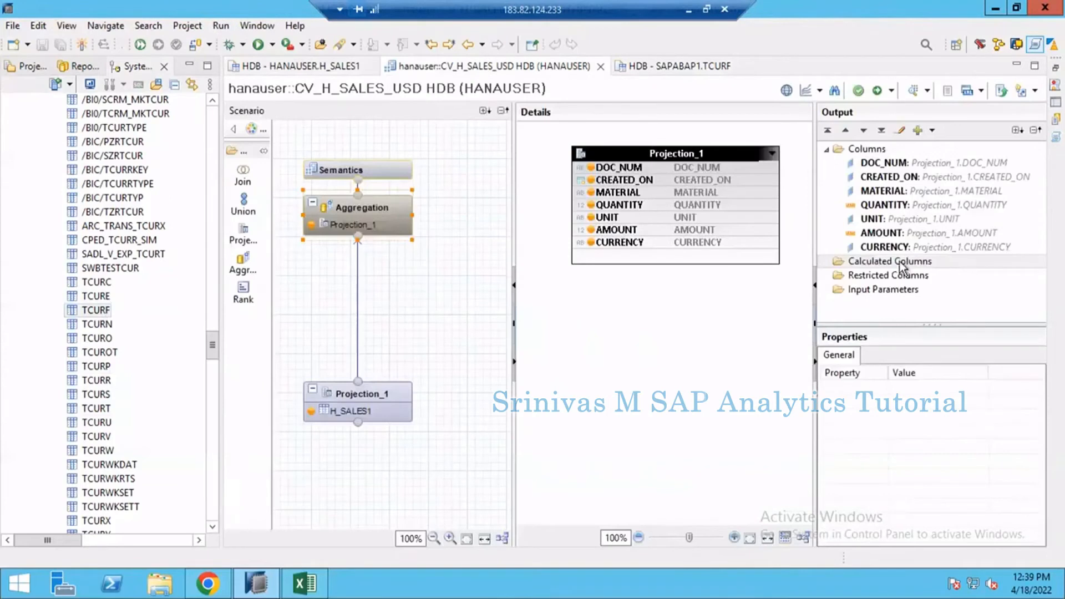
right_click(900, 263)
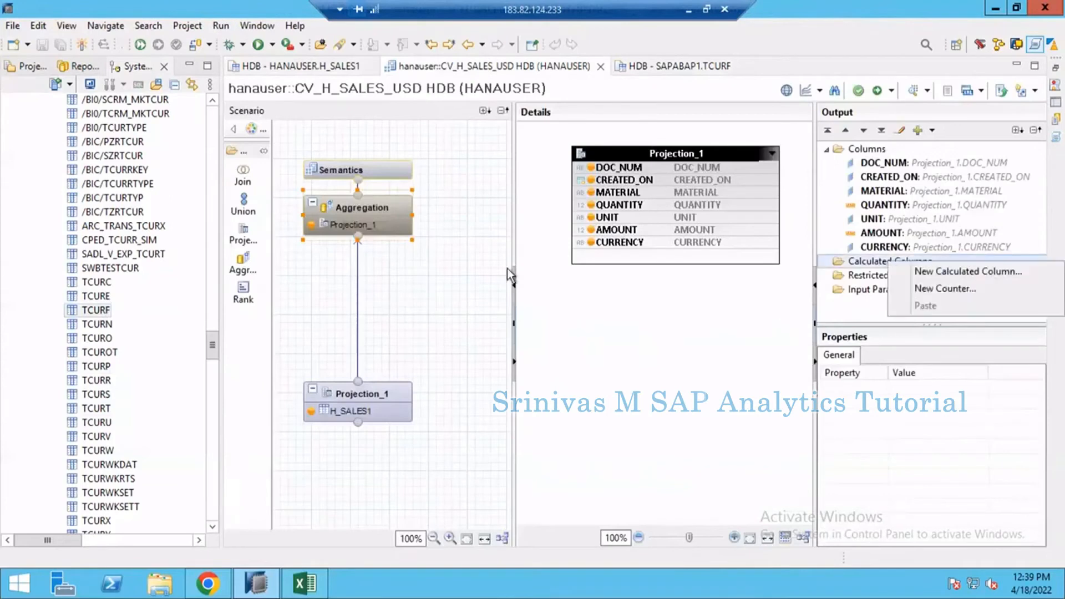
left_click(931, 274)
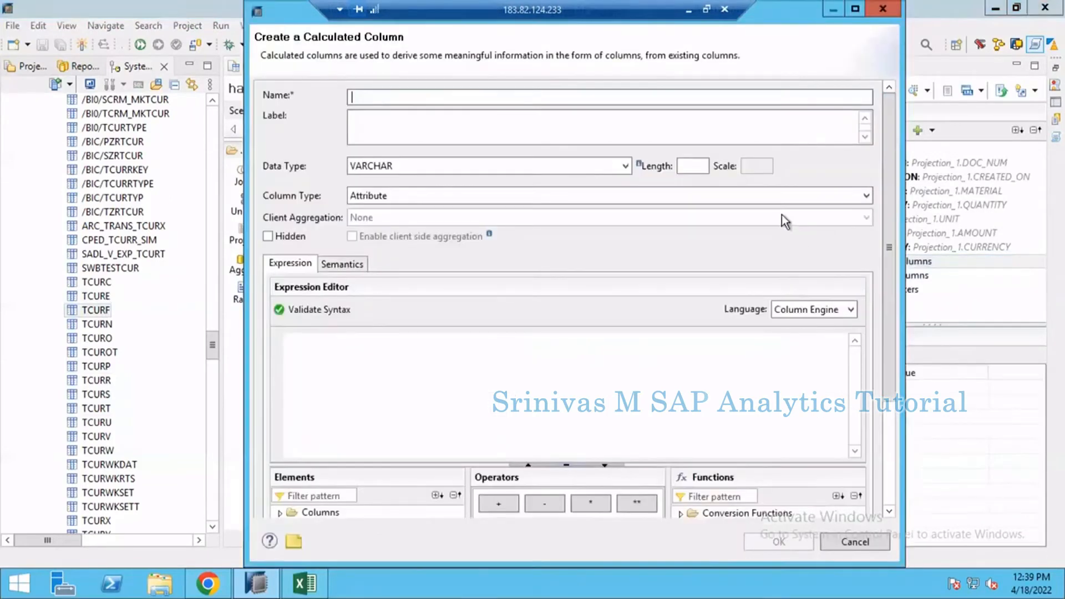
type("AMOUNT_USD")
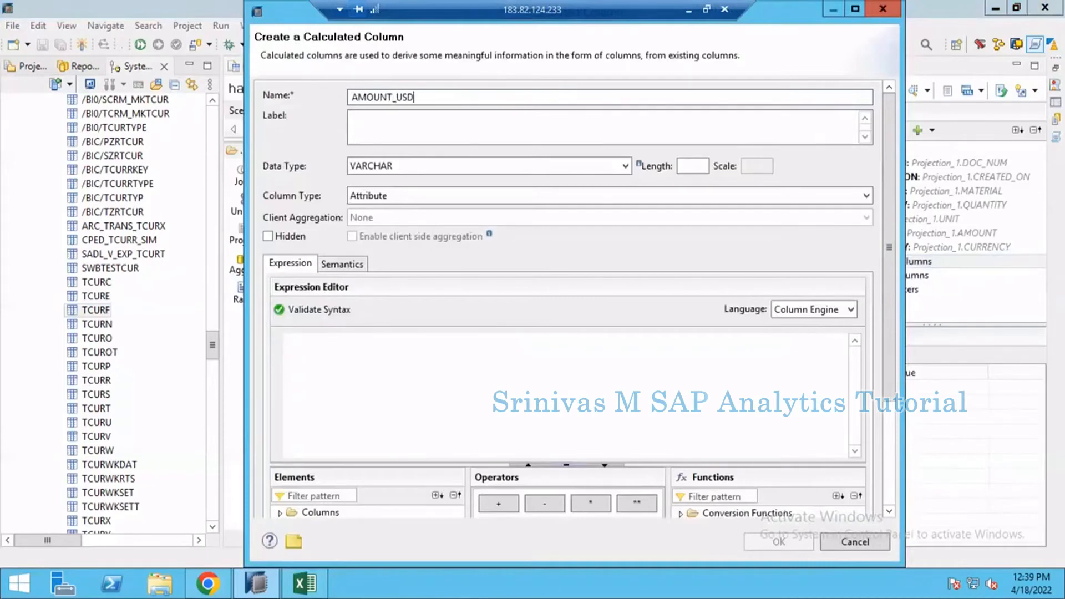
key("Tab")
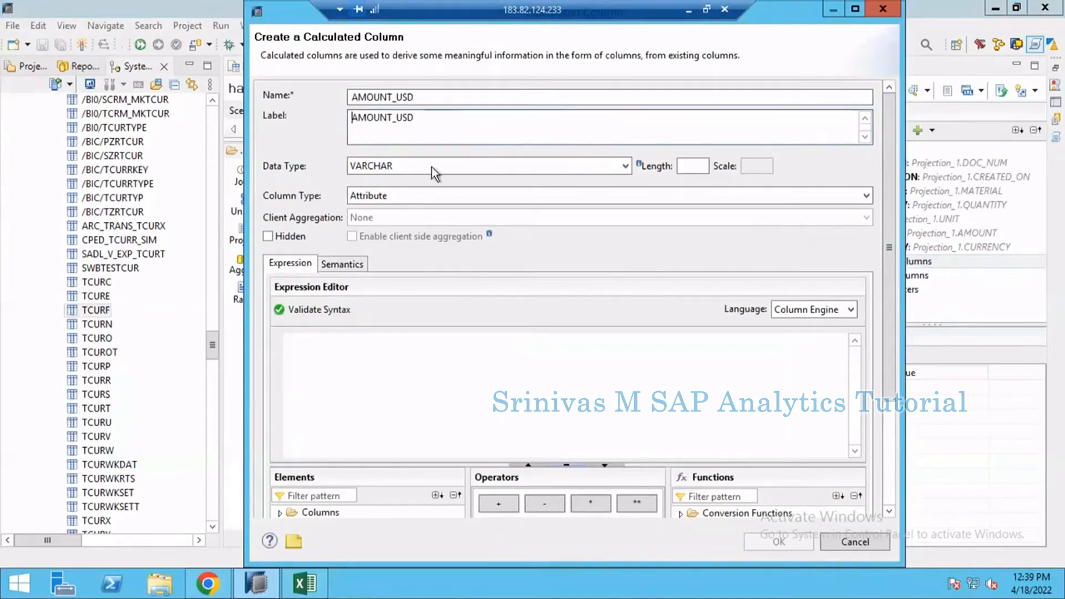
Step: Set the calculated column's data type to DECIMAL with length 17 and scale 2, and its column type to Measure
left_click(567, 164)
left_click(431, 182)
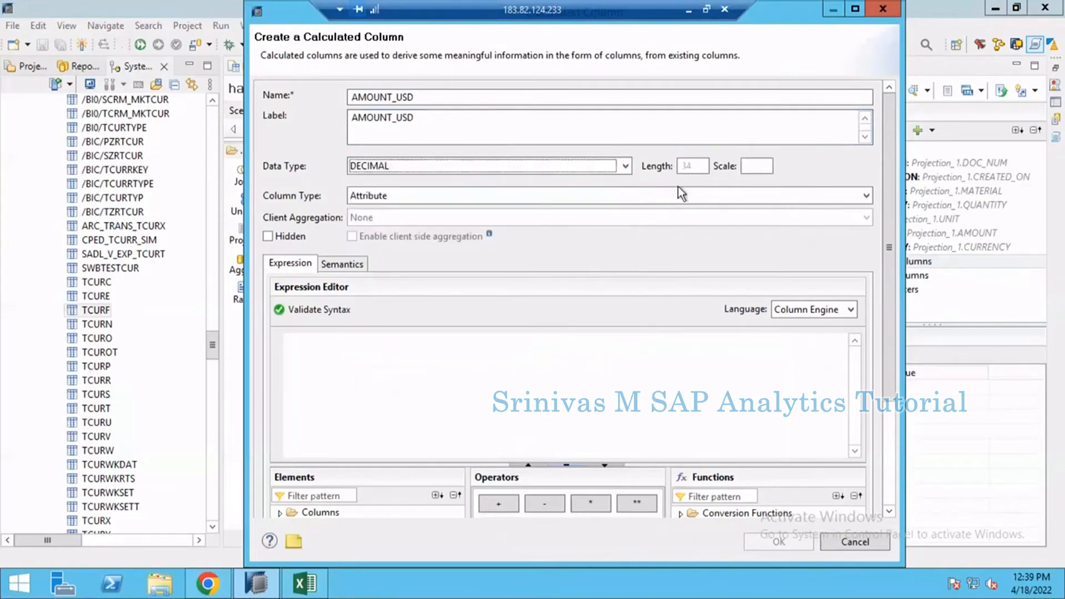
left_click(692, 167)
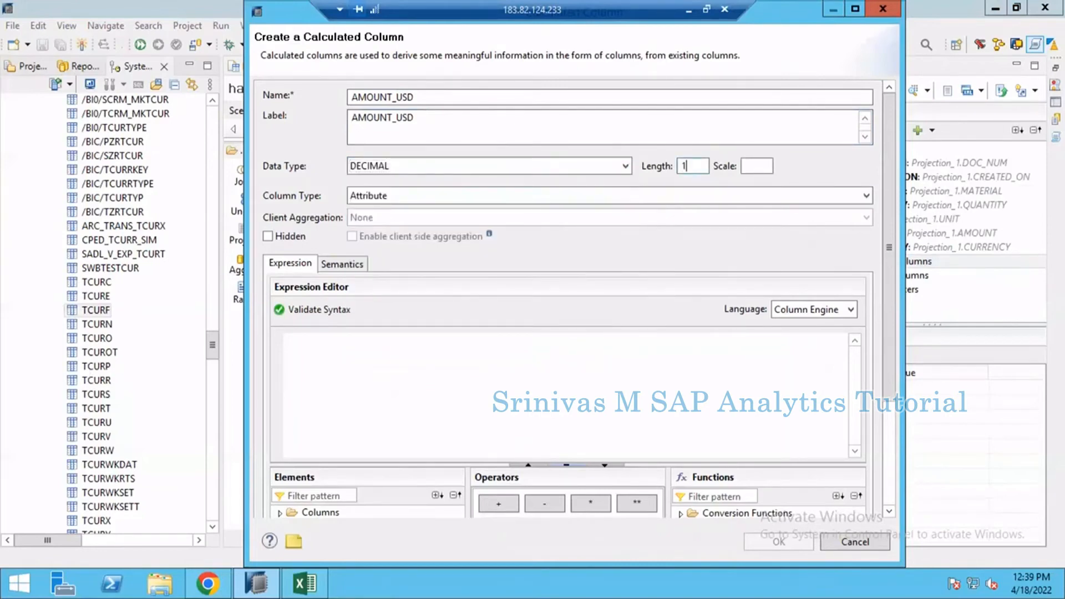
left_click(528, 201)
left_click(409, 221)
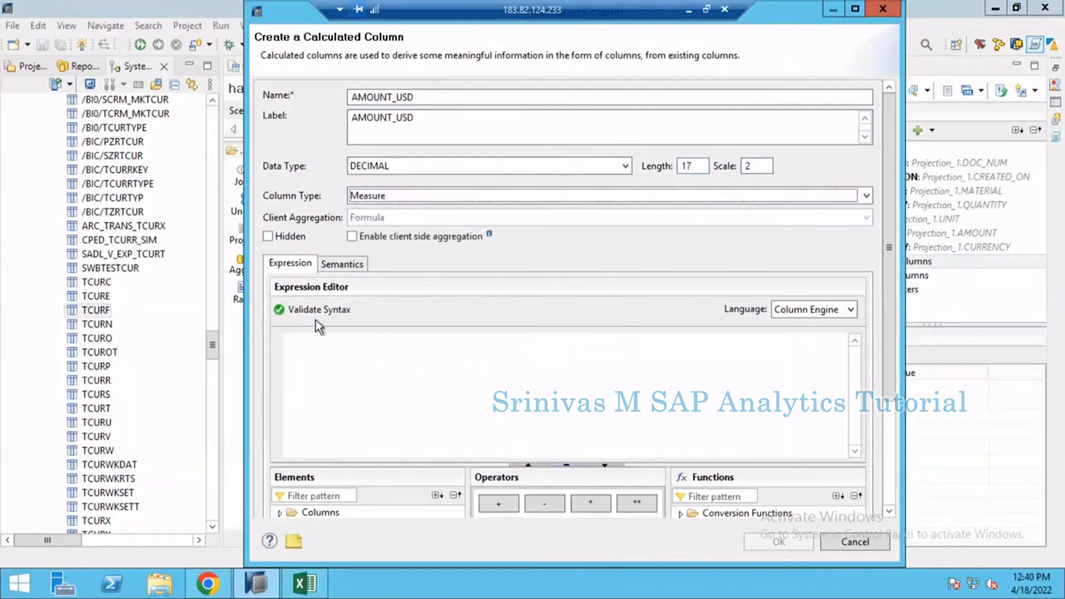
Step: Insert the AMOUNT column from Projection_1 as the calculated column's expression
left_click(307, 357)
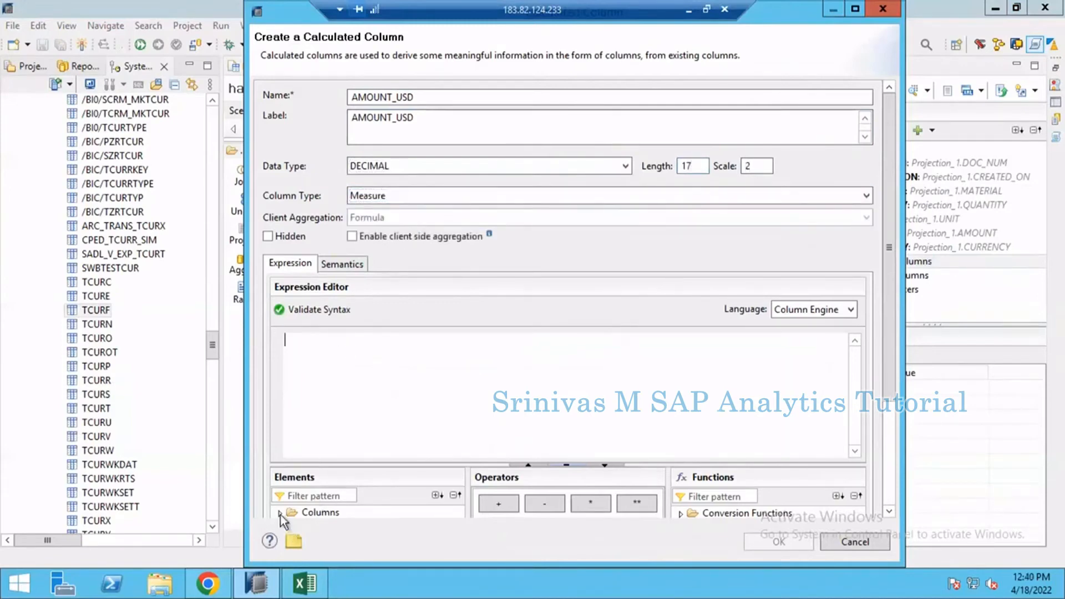
left_click(280, 514)
left_click_drag(386, 467, 387, 390)
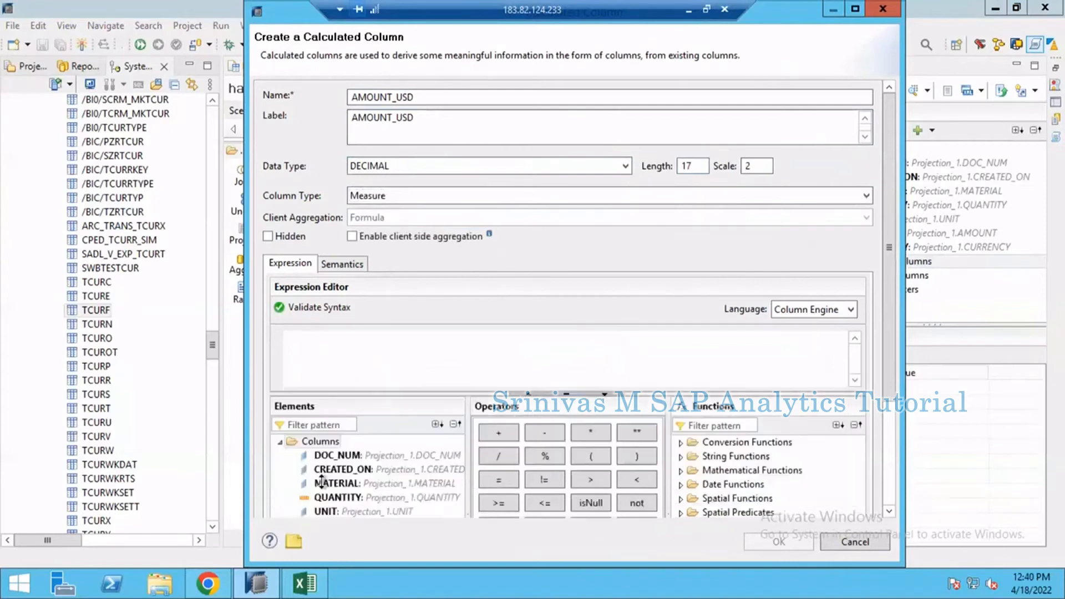
scroll(336, 502, "down", 1)
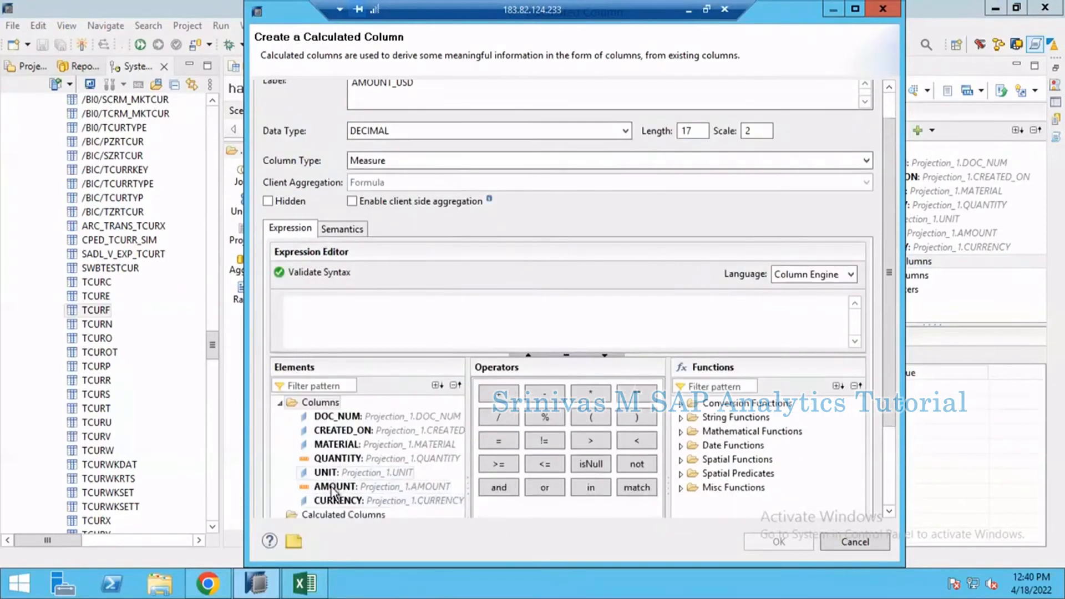
double_click(333, 486)
Step: Set the column's semantic type to Amount with Currency Code and enable currency conversion
left_click(342, 230)
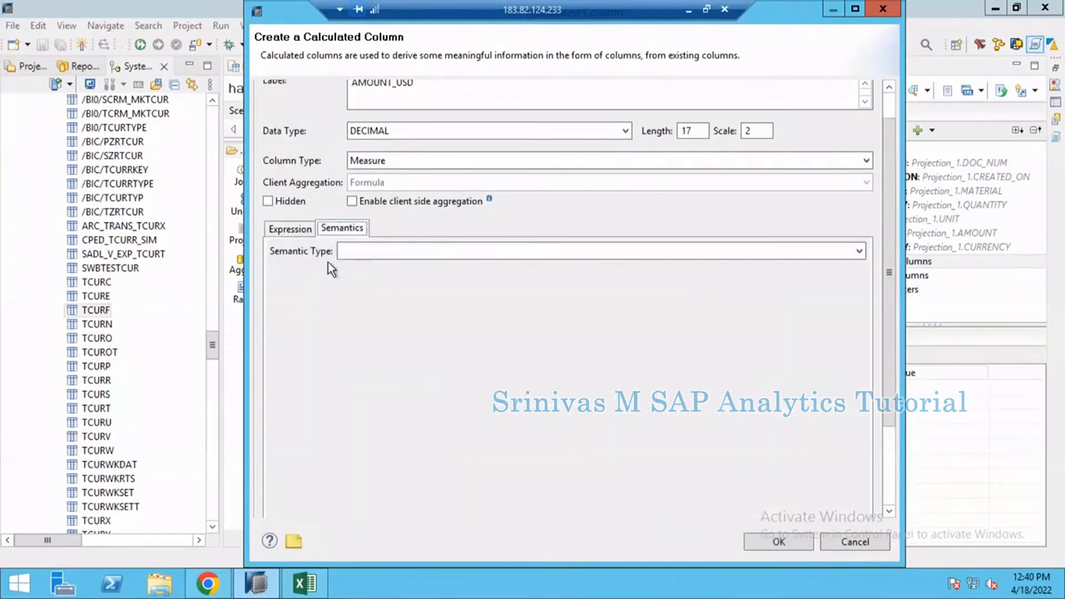
left_click(344, 251)
left_click(381, 279)
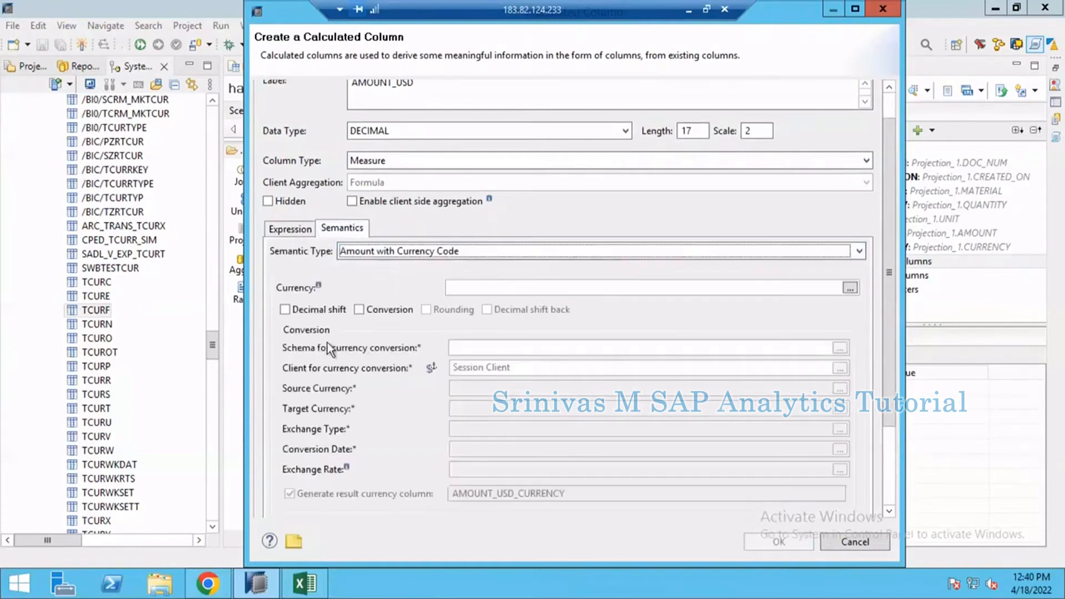
left_click(374, 308)
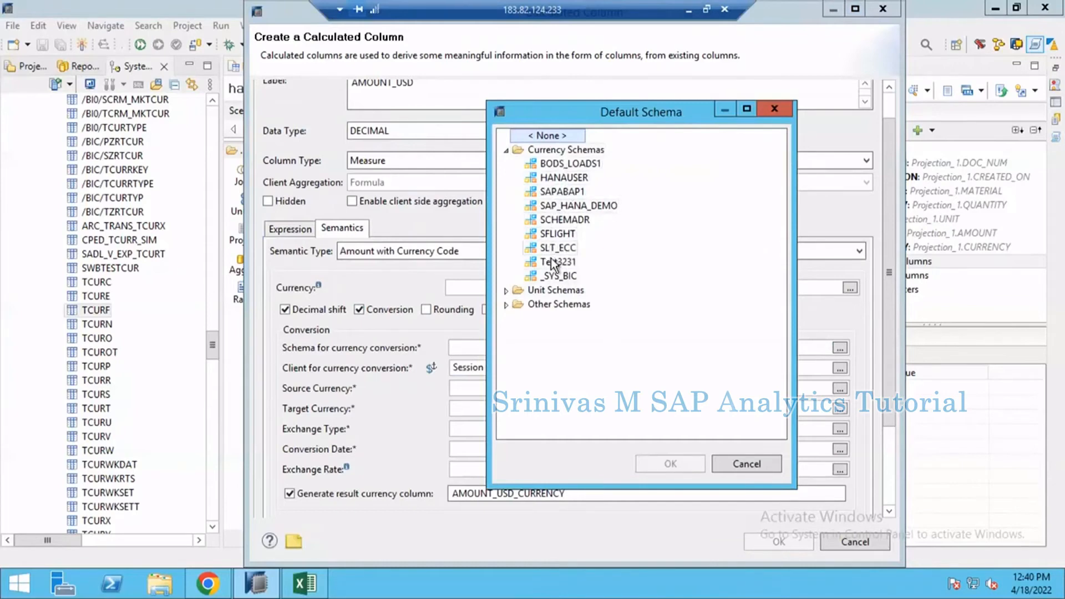
Step: Choose SAPABAP1 as the schema for currency conversion
left_click(554, 179)
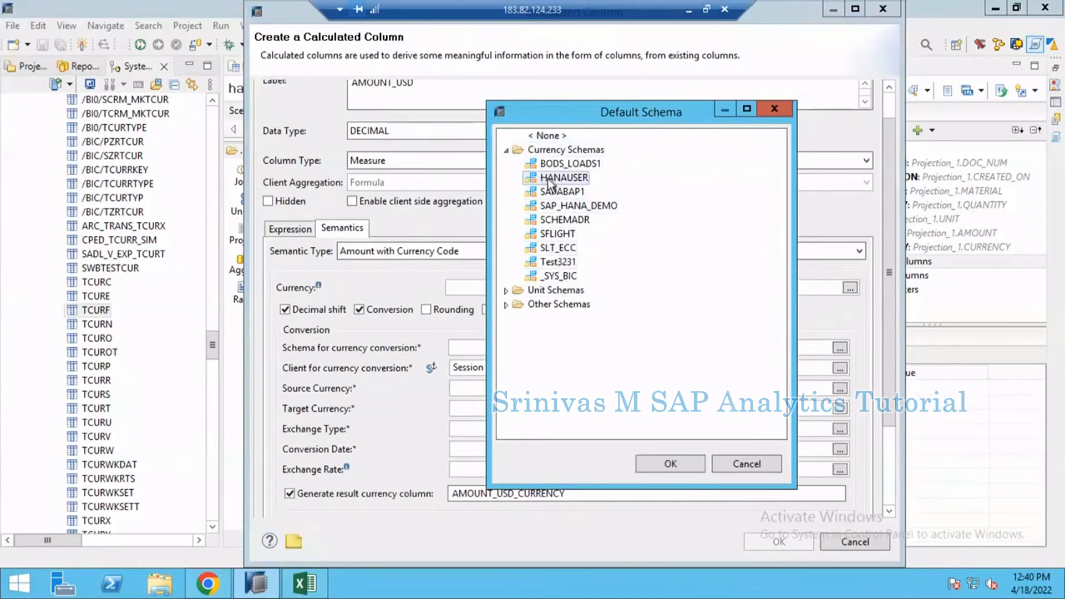
left_click(556, 193)
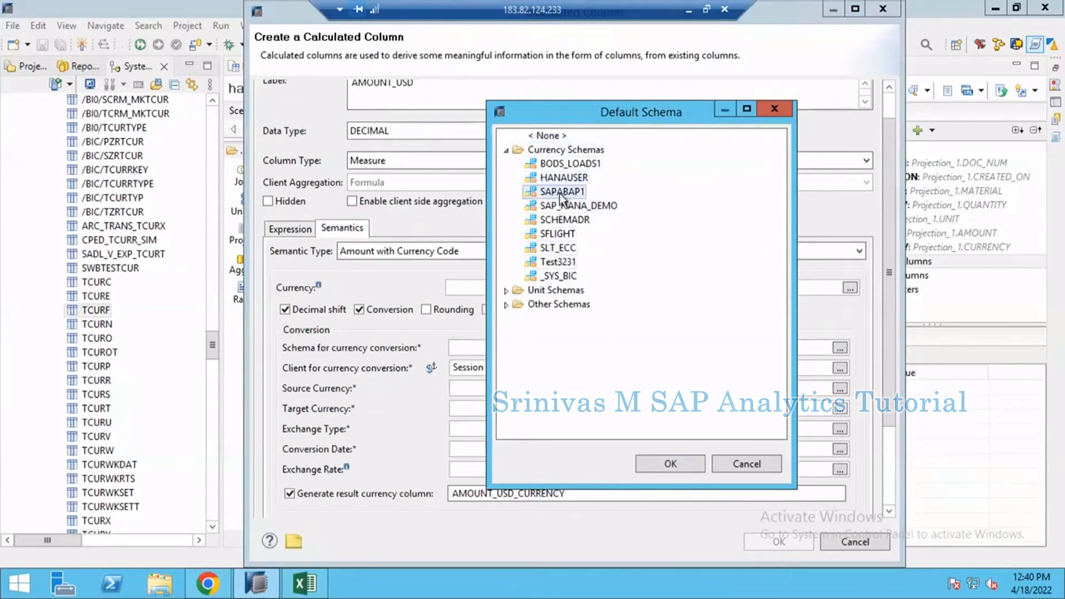
double_click(561, 193)
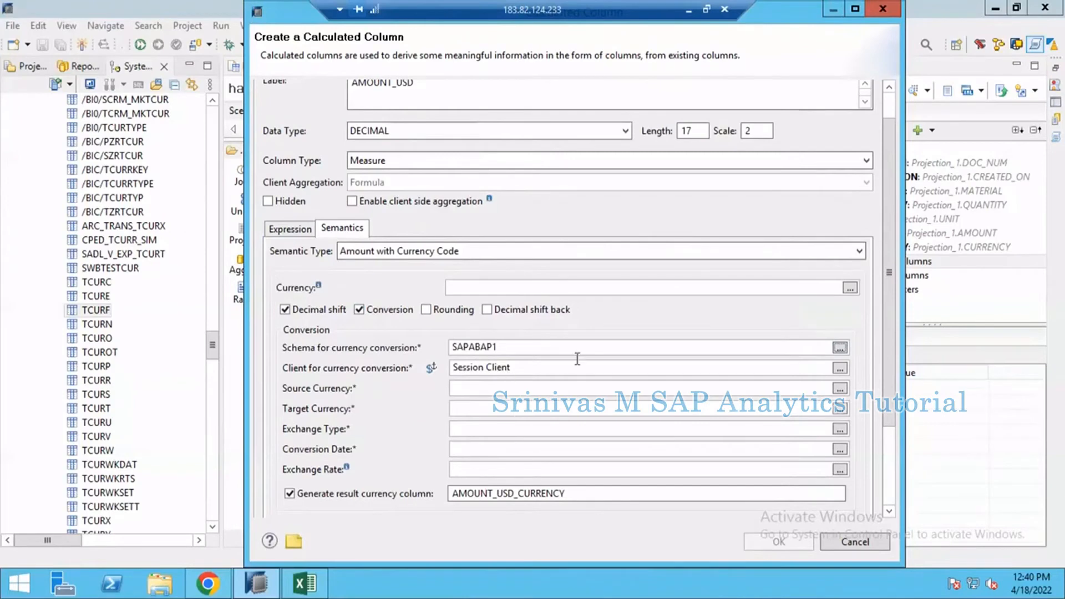
Step: Replace the session client with the fixed client 000 for the currency conversion
left_click_drag(889, 261, 889, 331)
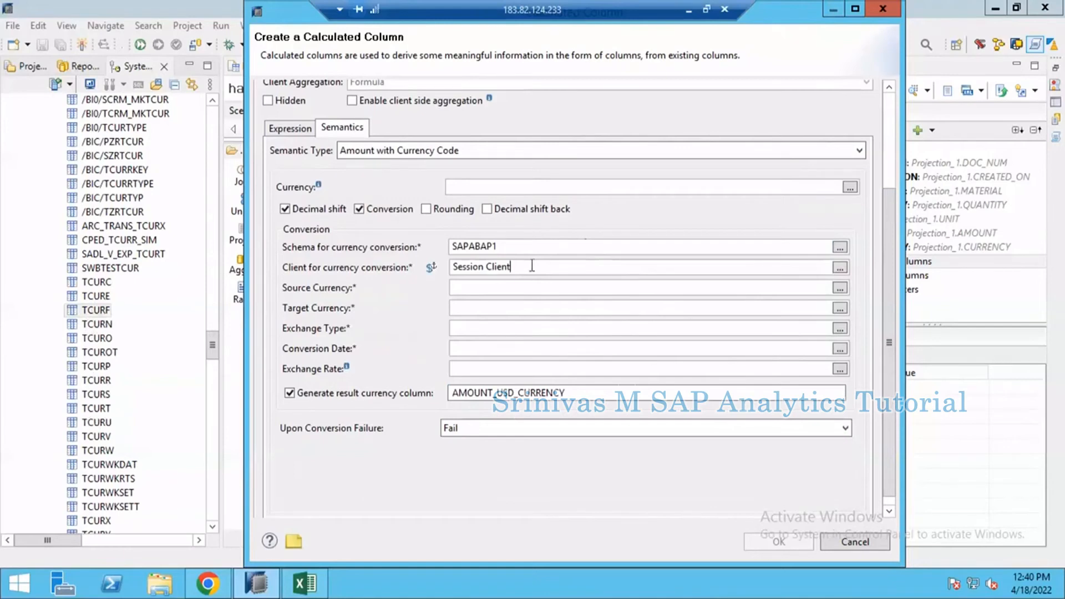
triple_click(471, 268)
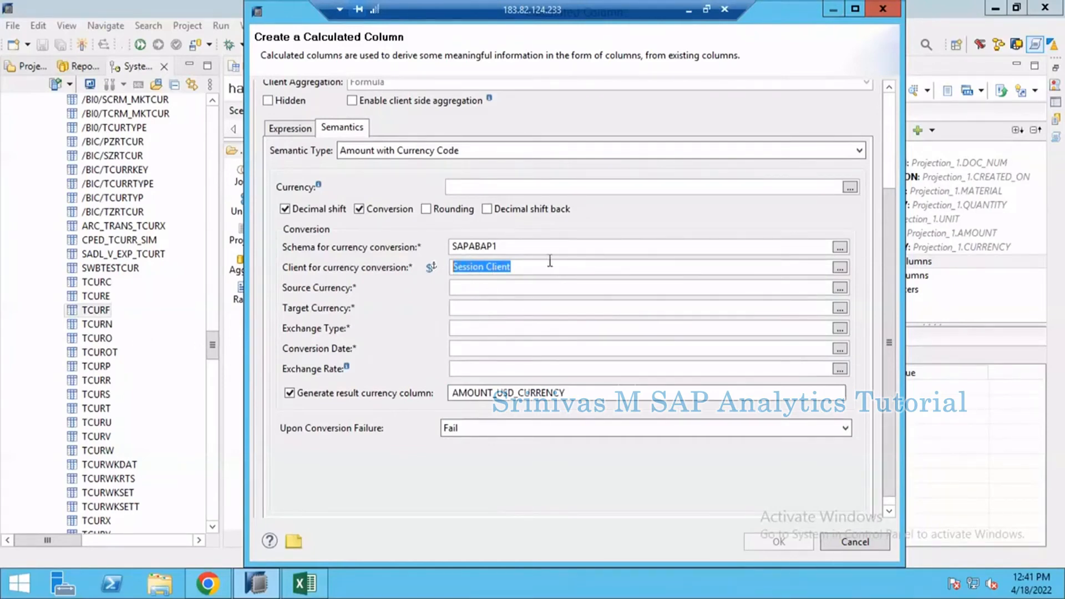
left_click(840, 268)
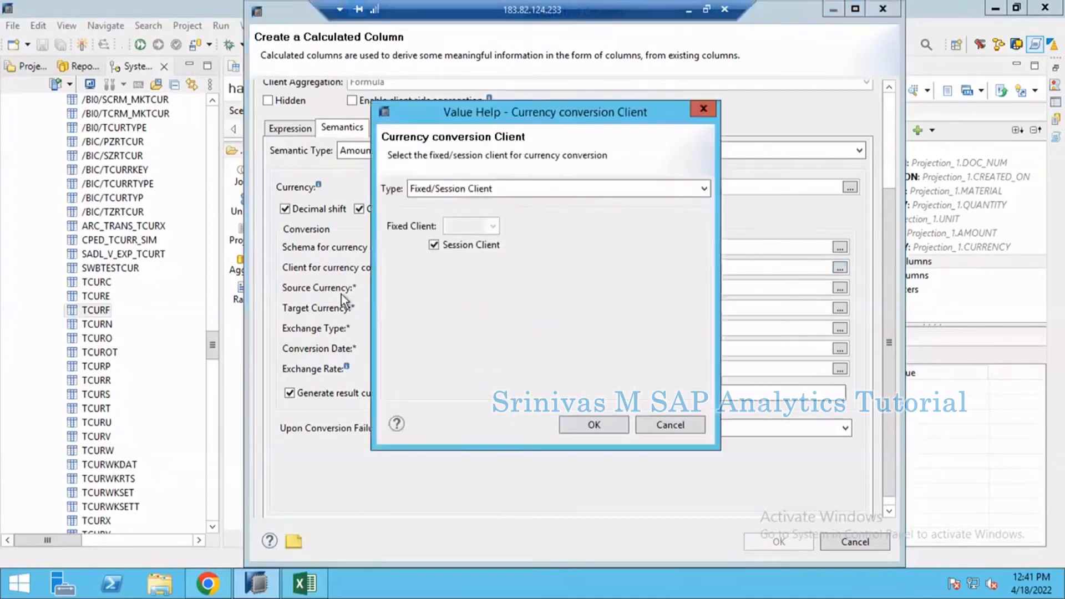
left_click(461, 190)
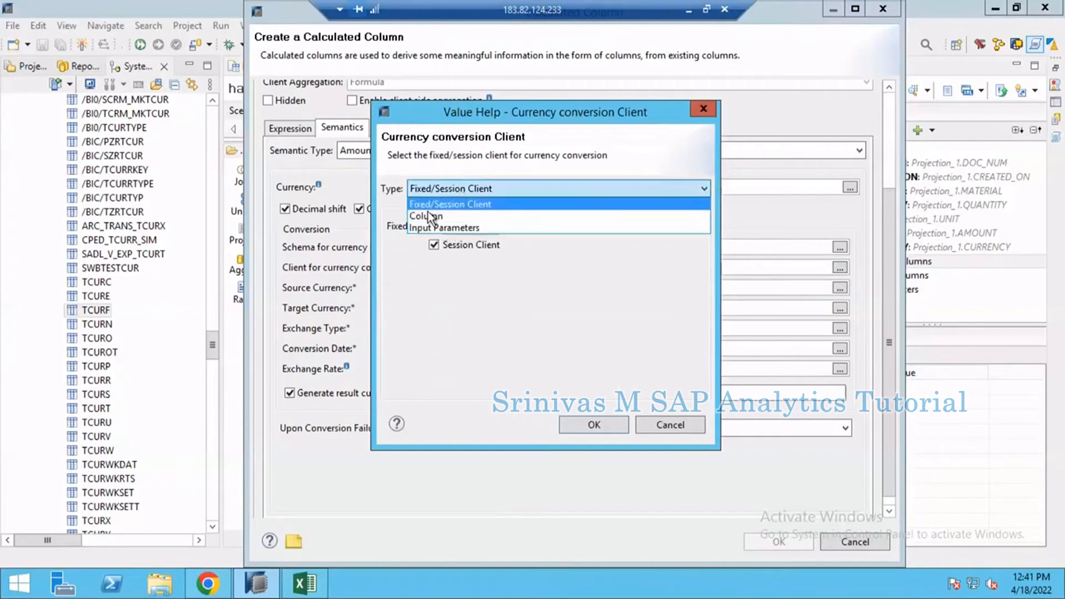
left_click(462, 205)
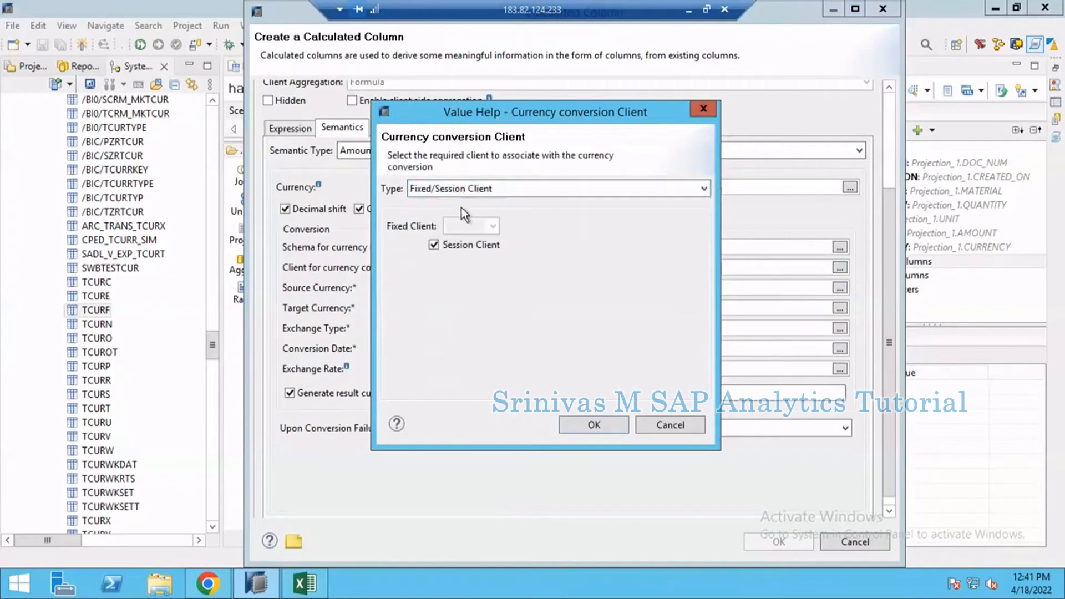
left_click(434, 245)
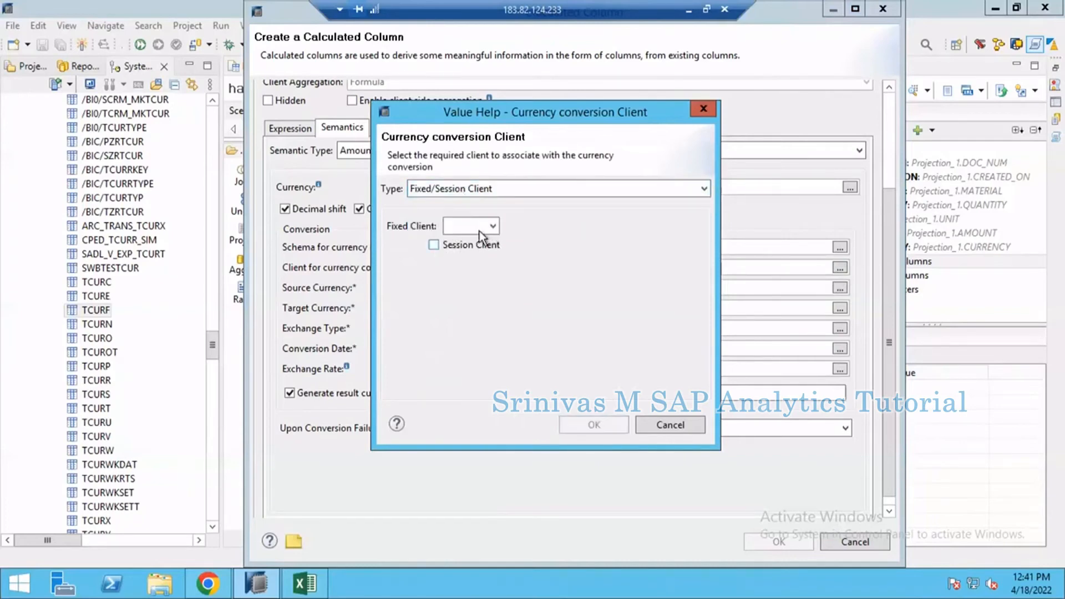
left_click(492, 226)
left_click(456, 222)
type("000")
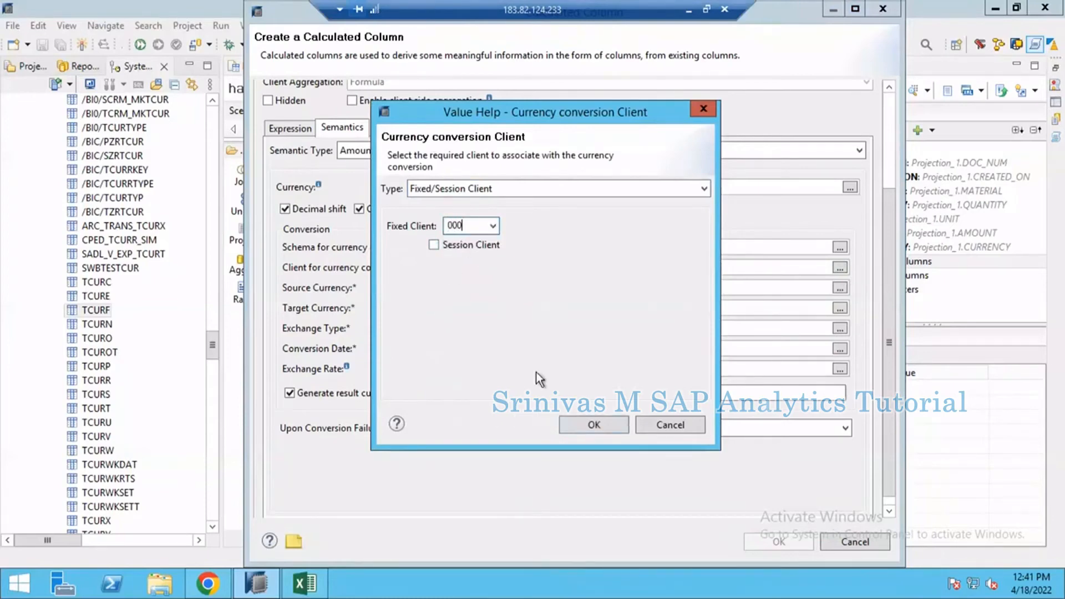
left_click(587, 427)
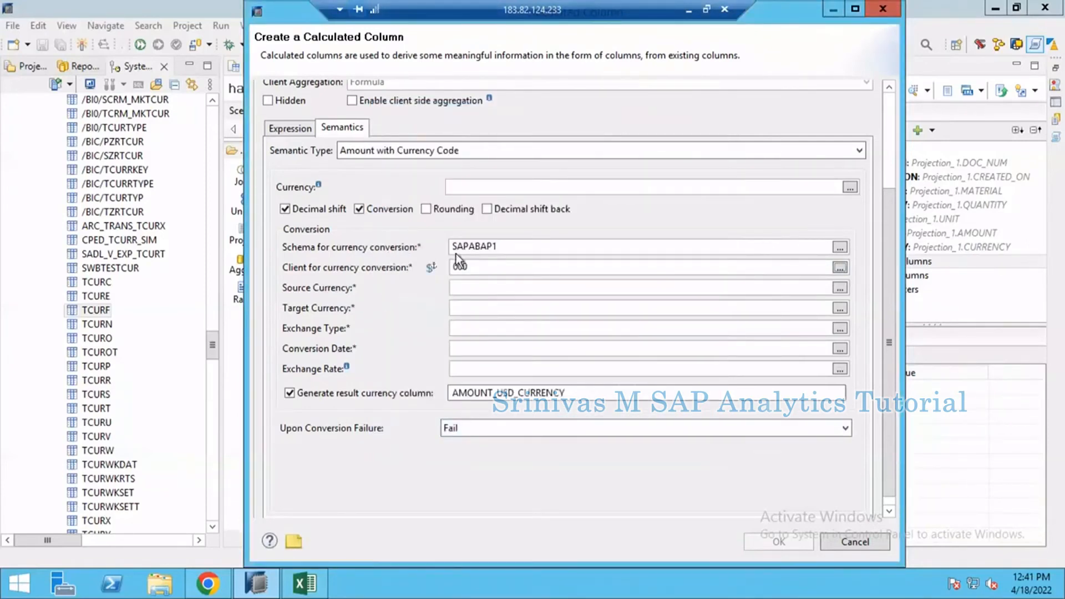
Step: Switch to the Excel workbook, note MANDT in cell K18, and return to the calculated column dialog in HANA Studio
left_click(308, 593)
left_click(605, 433)
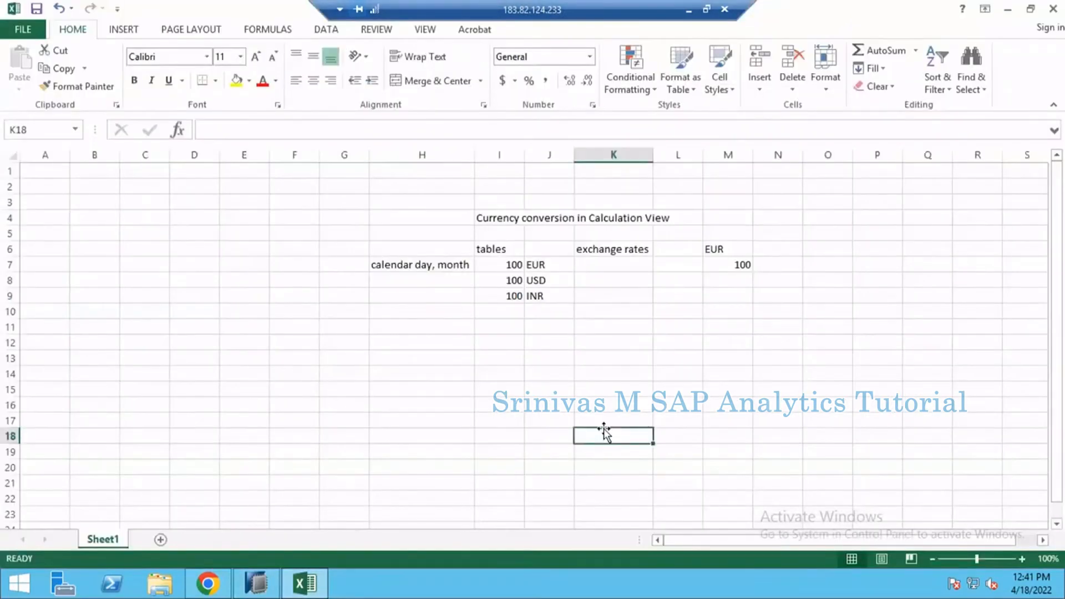
type("MANDT")
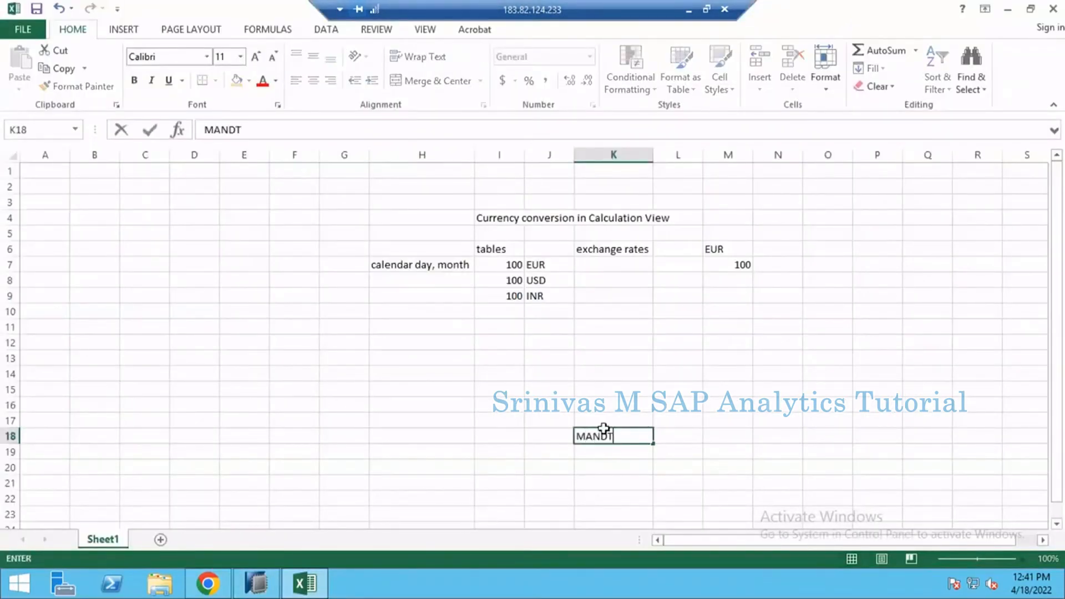
key("Return")
left_click(601, 436)
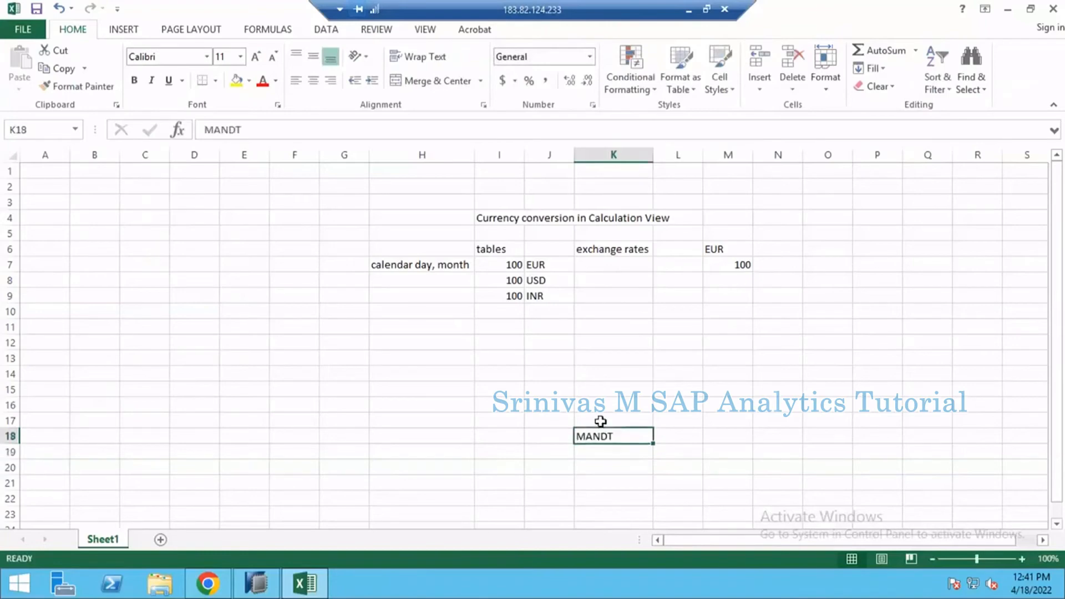
left_click(600, 420)
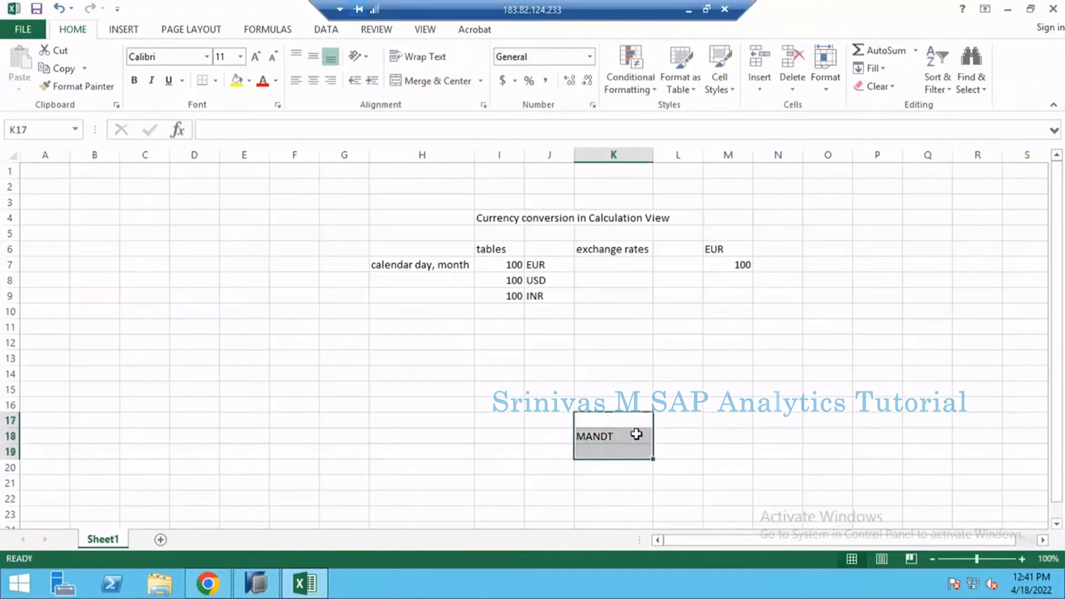
left_click(624, 441)
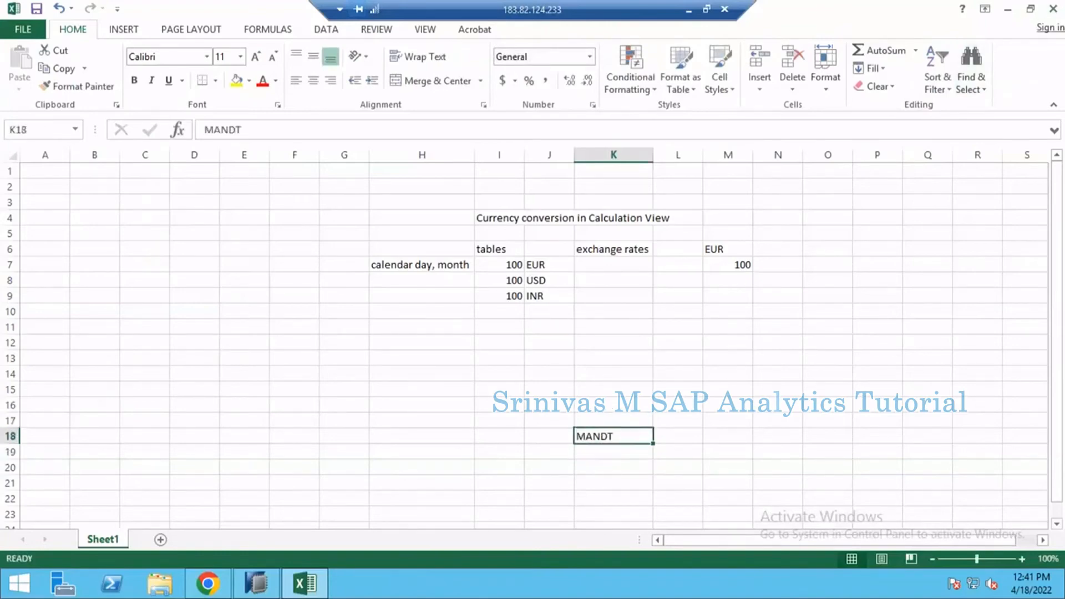
left_click(1008, 9)
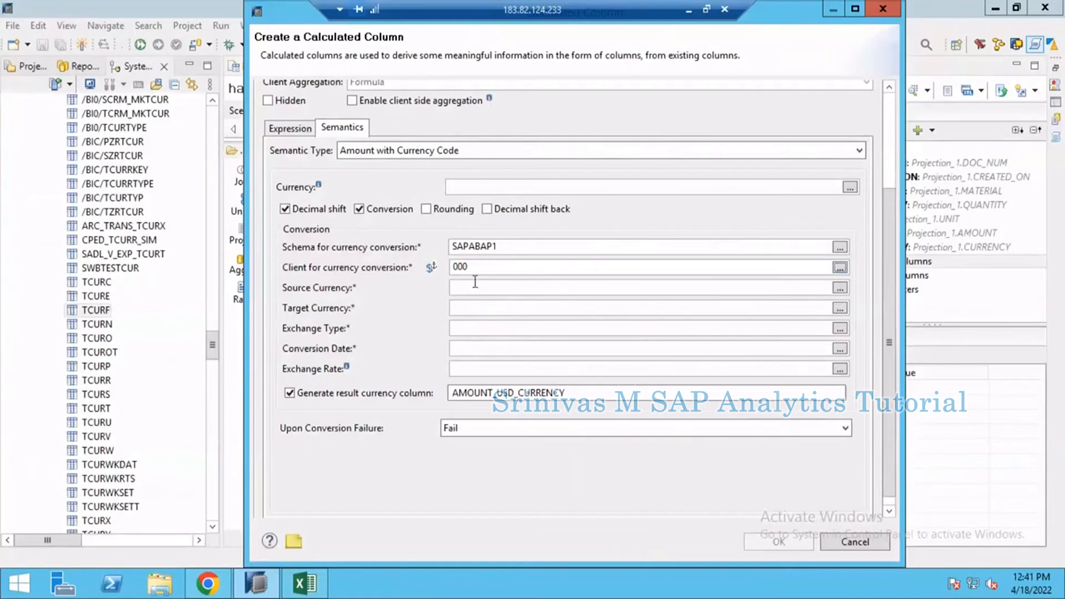
Step: Set the source currency of the conversion to the CURRENCY column from Projection_1
left_click(498, 268)
left_click(510, 243)
left_click(494, 268)
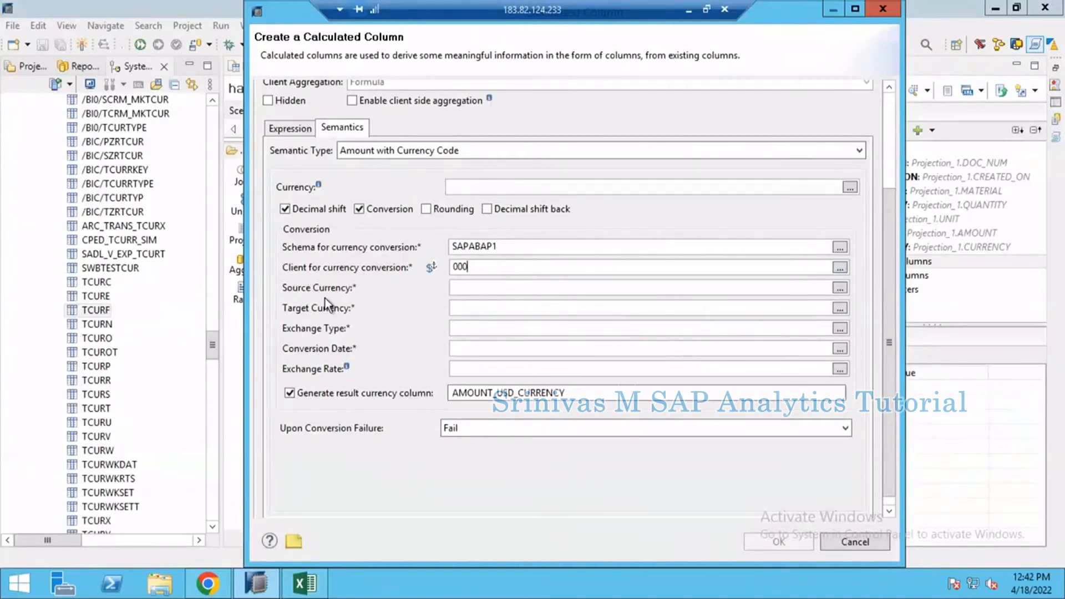
left_click(472, 289)
left_click(837, 288)
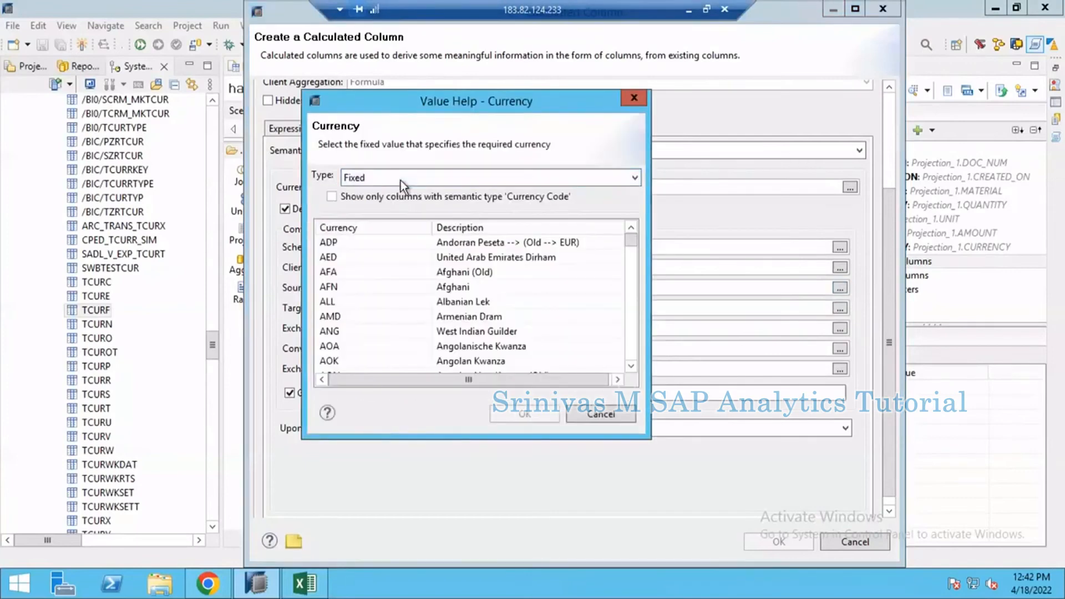
left_click(401, 177)
left_click(380, 203)
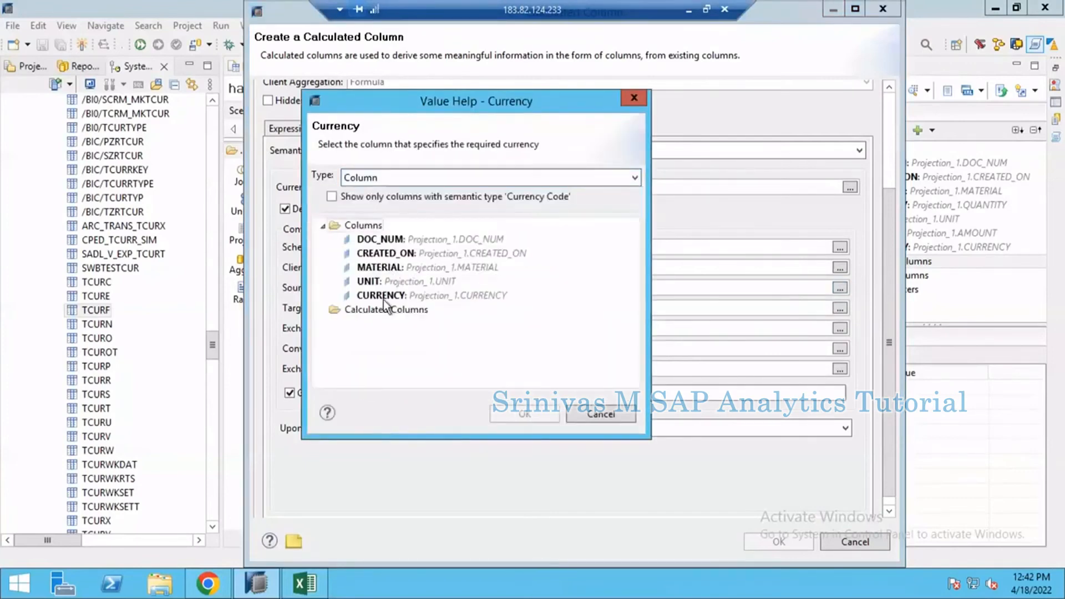
left_click(402, 294)
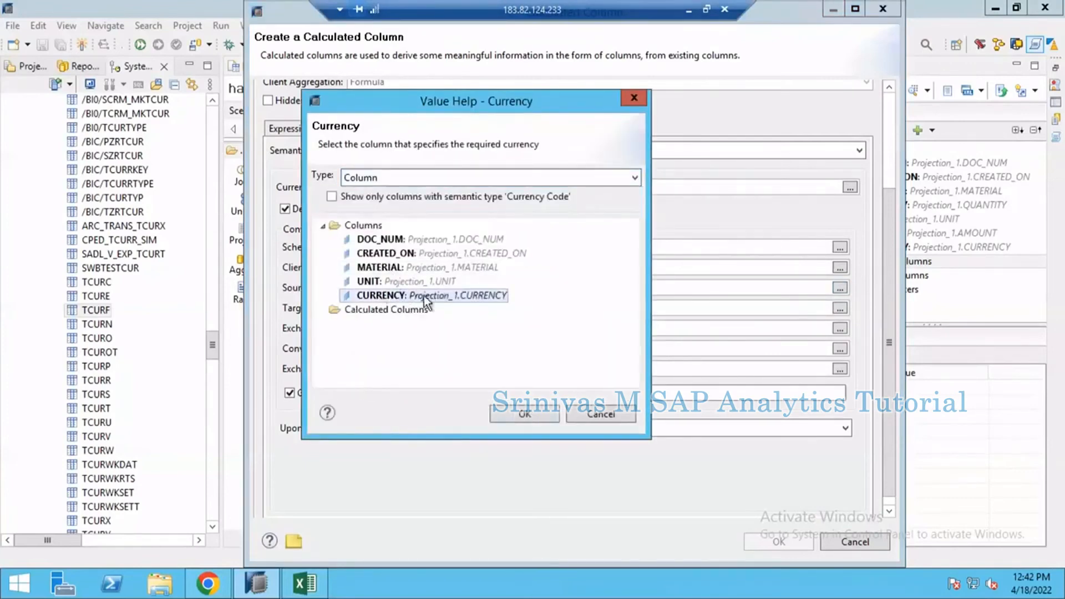
double_click(445, 294)
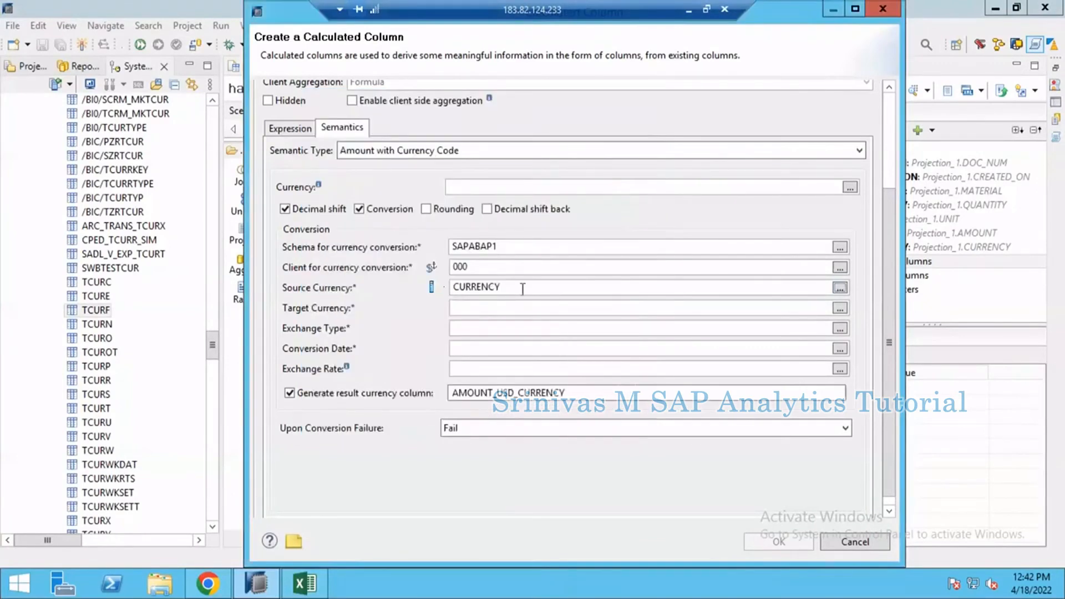
Step: Set the target currency of the conversion to the fixed value USD
left_click_drag(523, 290, 455, 307)
left_click(840, 309)
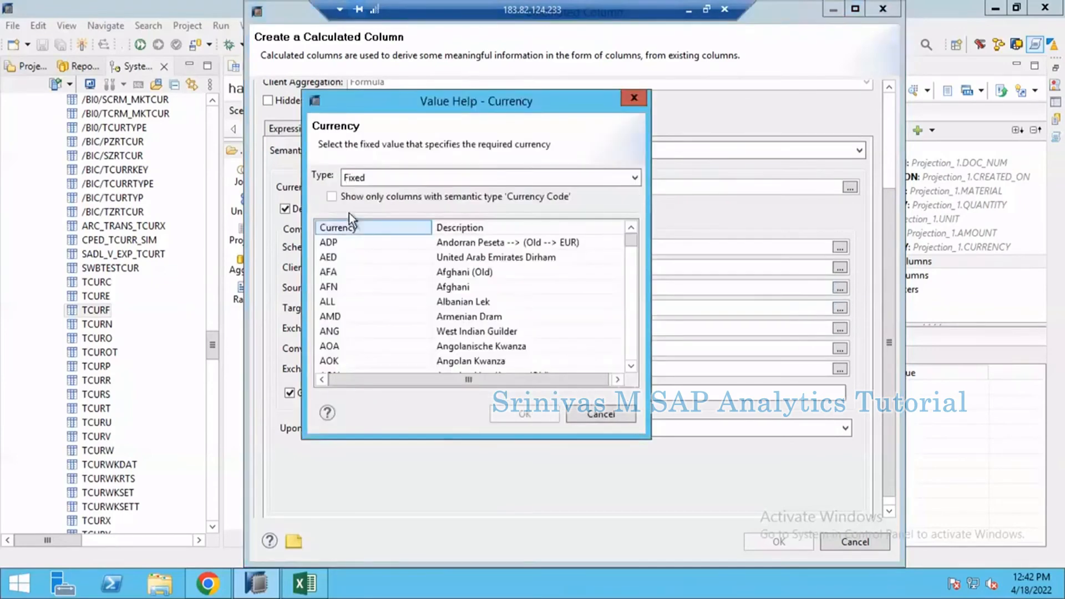
scroll(350, 331, "down", 10)
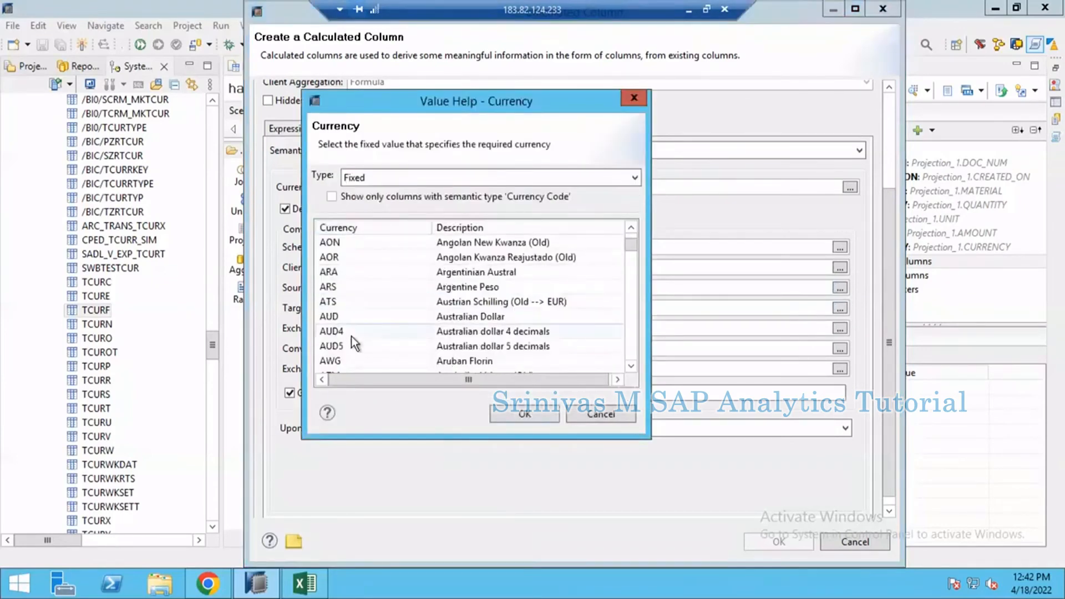
scroll(351, 336, "down", 12)
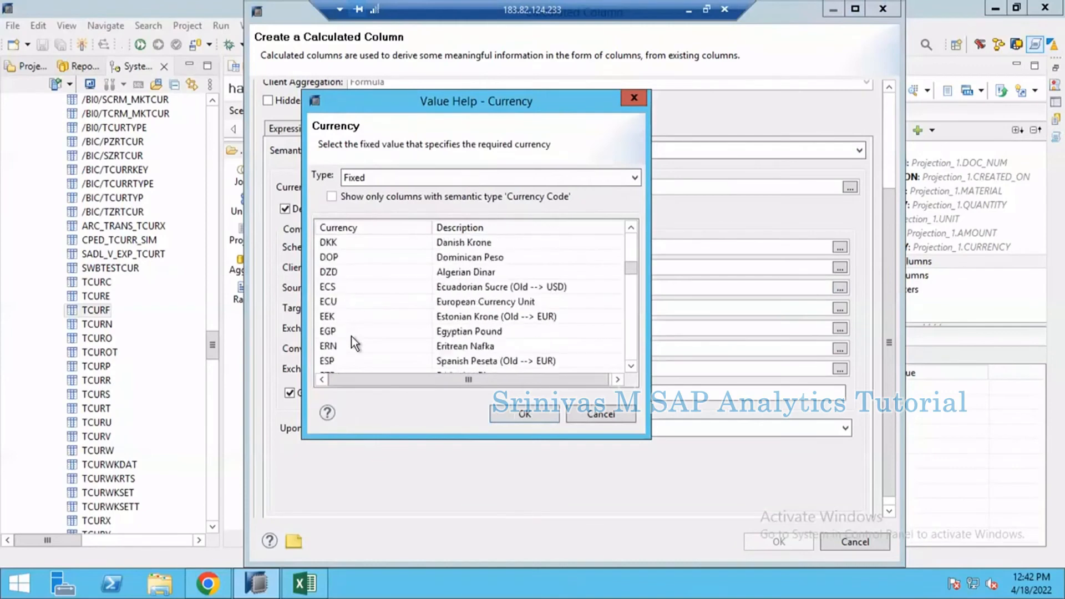
scroll(351, 337, "down", 15)
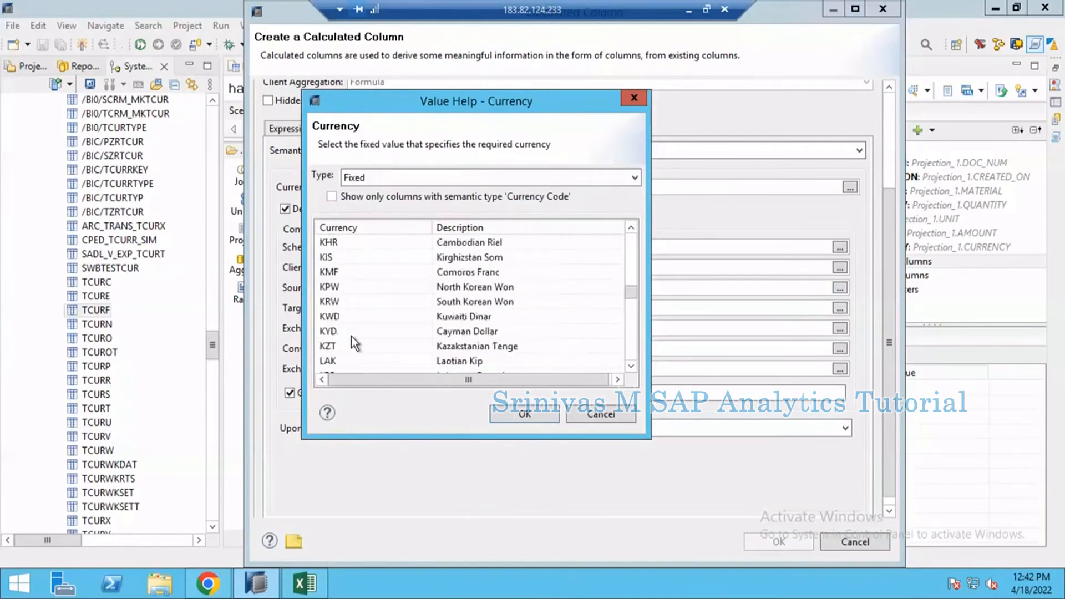
scroll(351, 342, "down", 15)
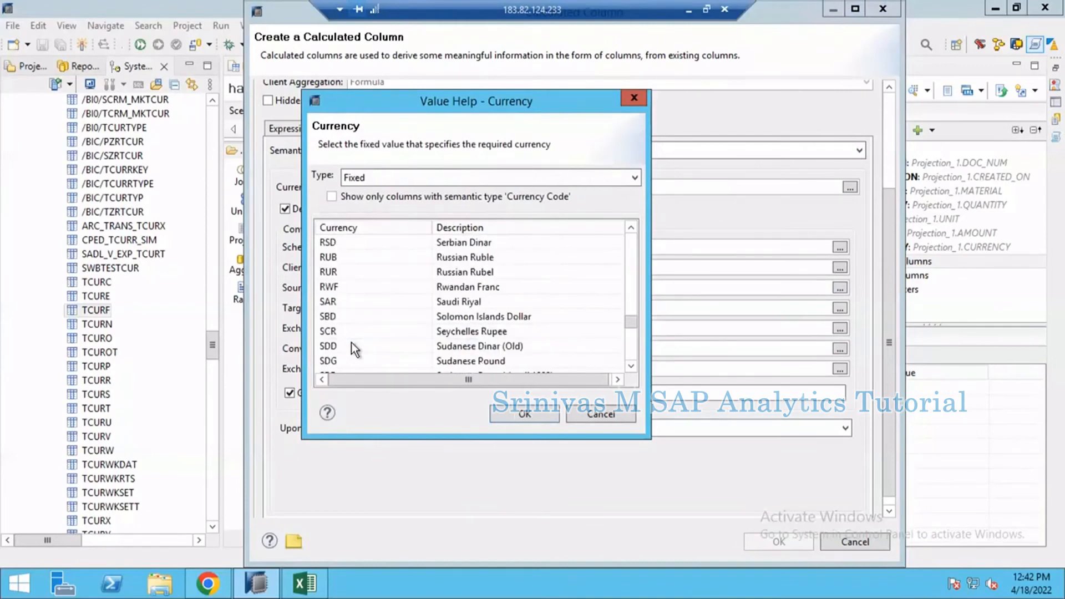
scroll(349, 333, "up", 1)
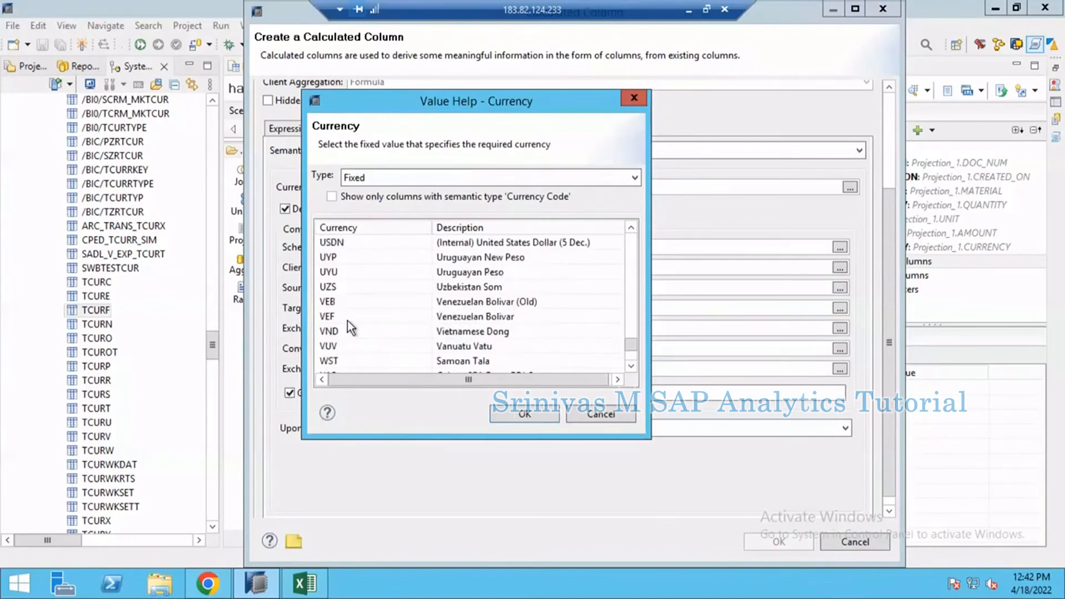
scroll(340, 284, "up", 1)
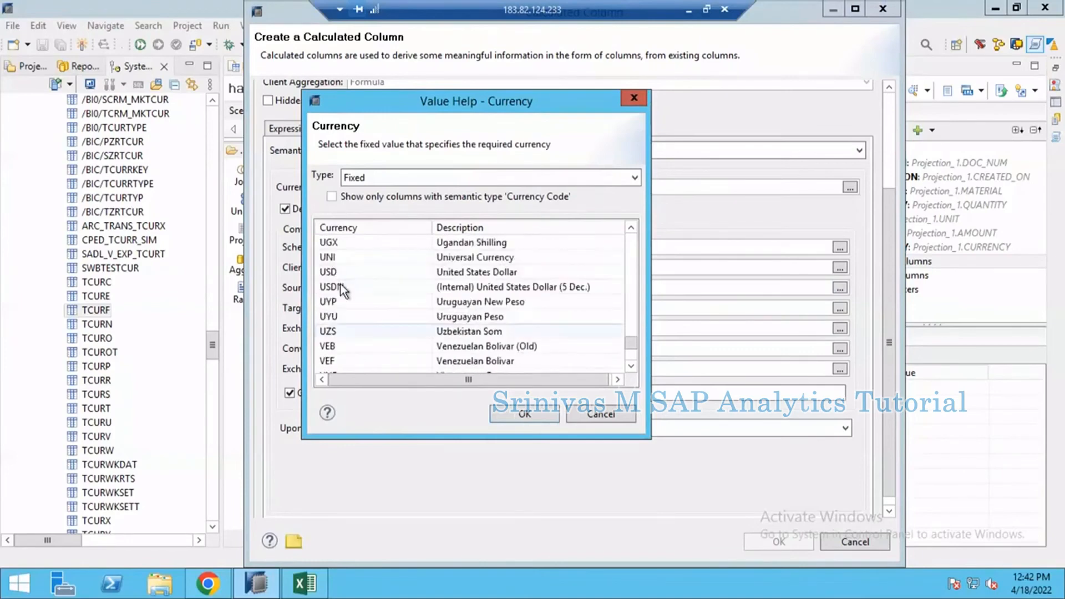
double_click(345, 271)
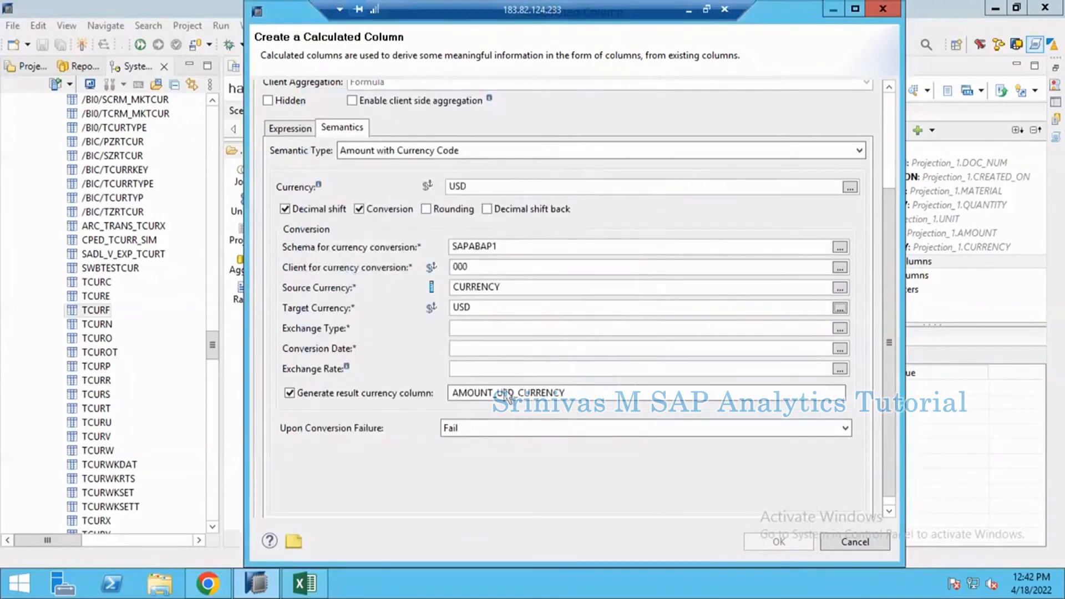
Step: Set the conversion's exchange type to the fixed type 0011, Current exchange rate
left_click(496, 332)
left_click(841, 329)
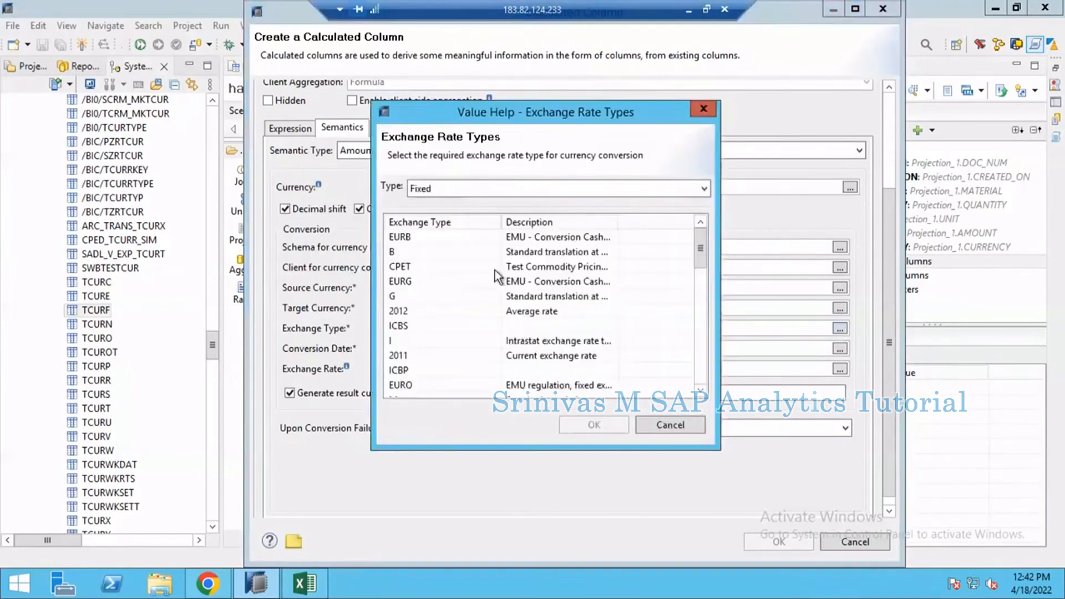
left_click(437, 270)
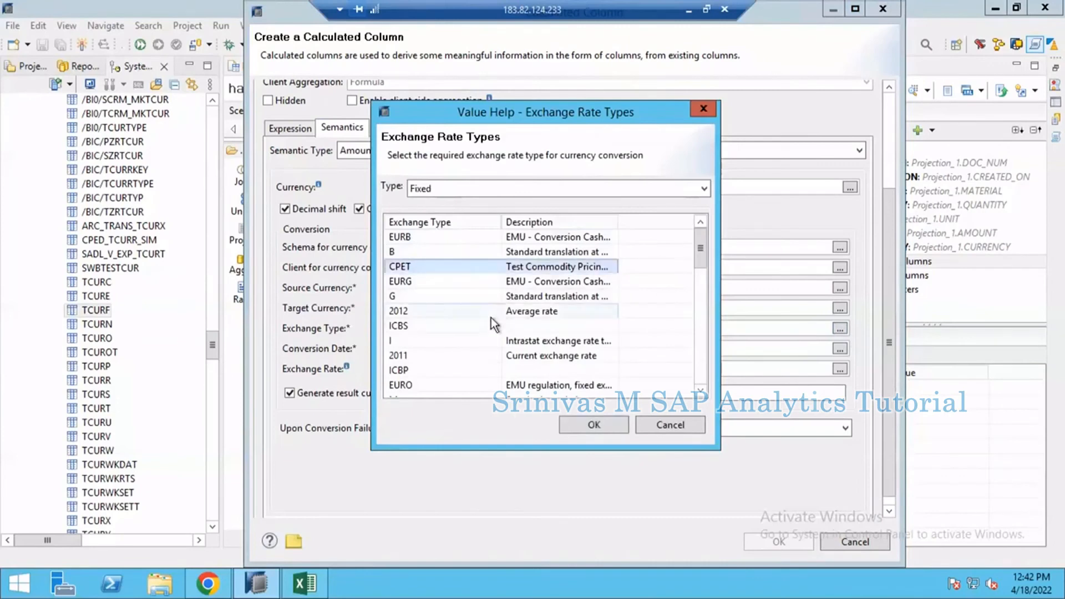
scroll(491, 311, "down", 5)
scroll(488, 322, "down", 5)
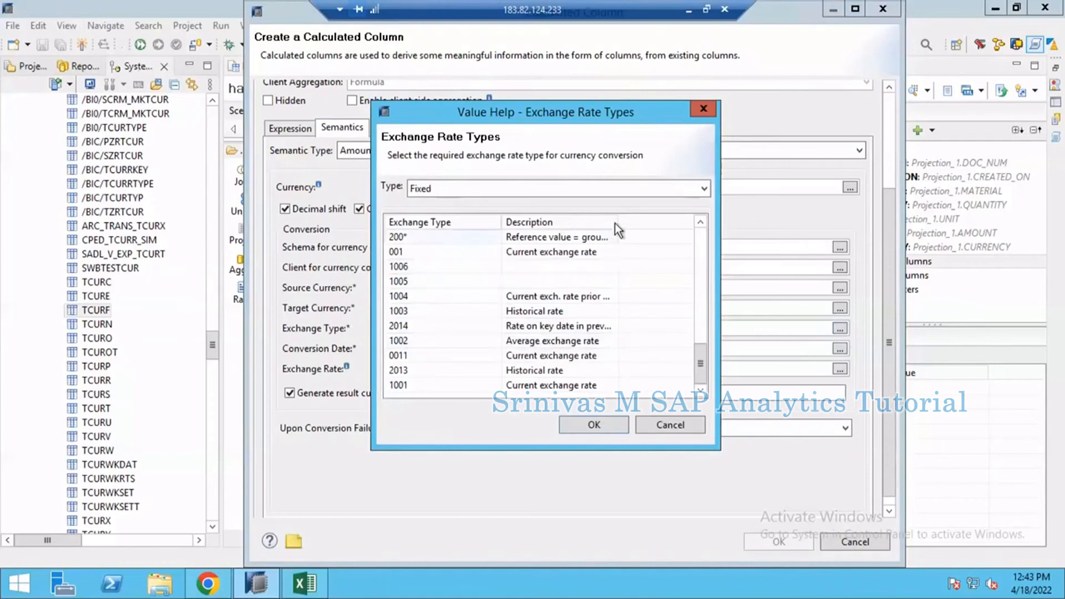
left_click_drag(617, 221, 661, 222)
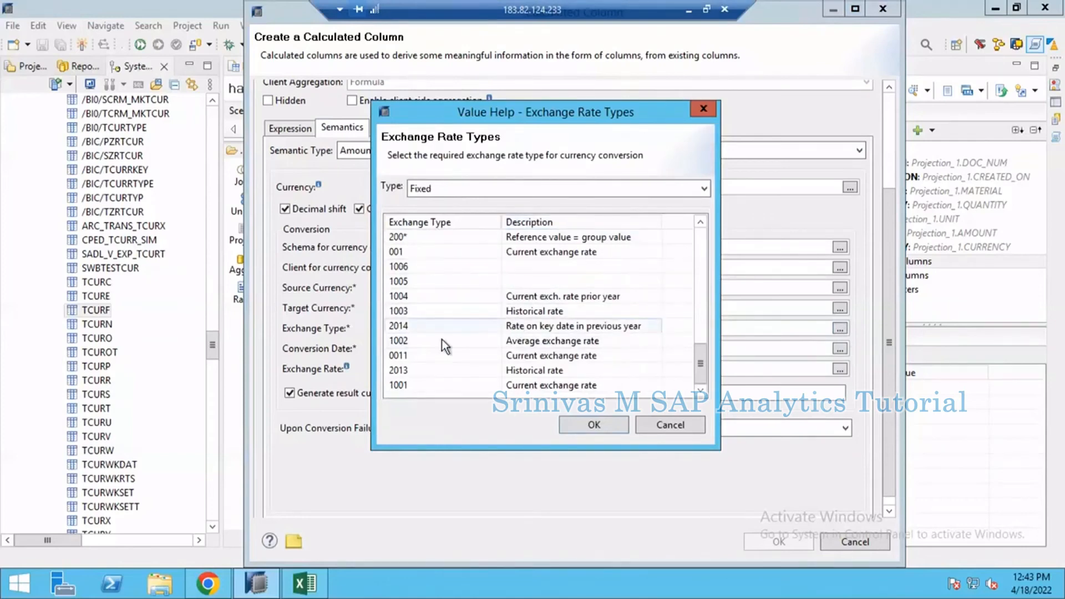
left_click(426, 325)
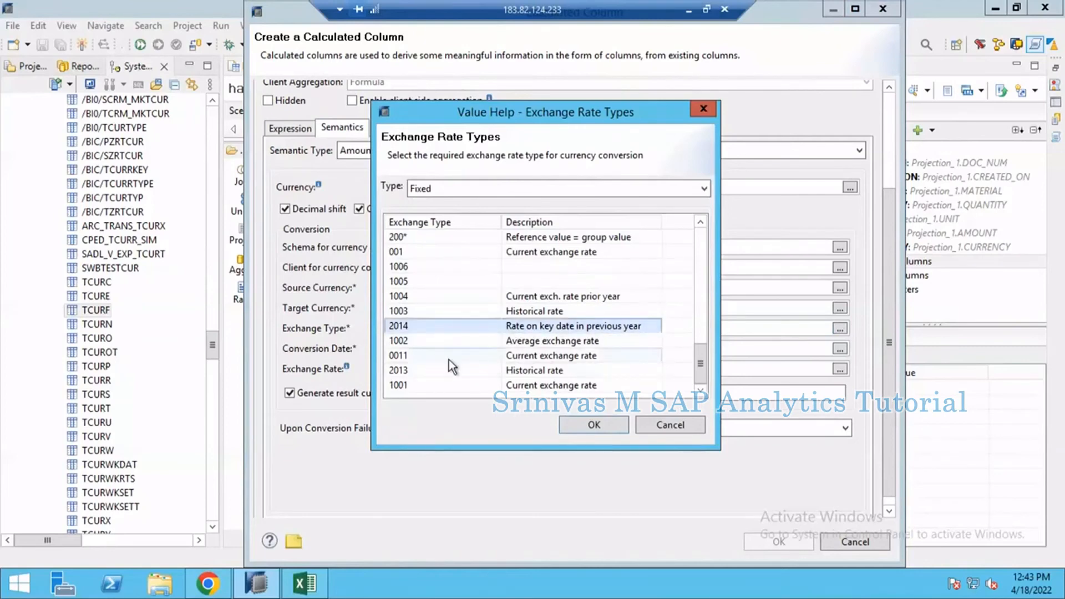
left_click(572, 355)
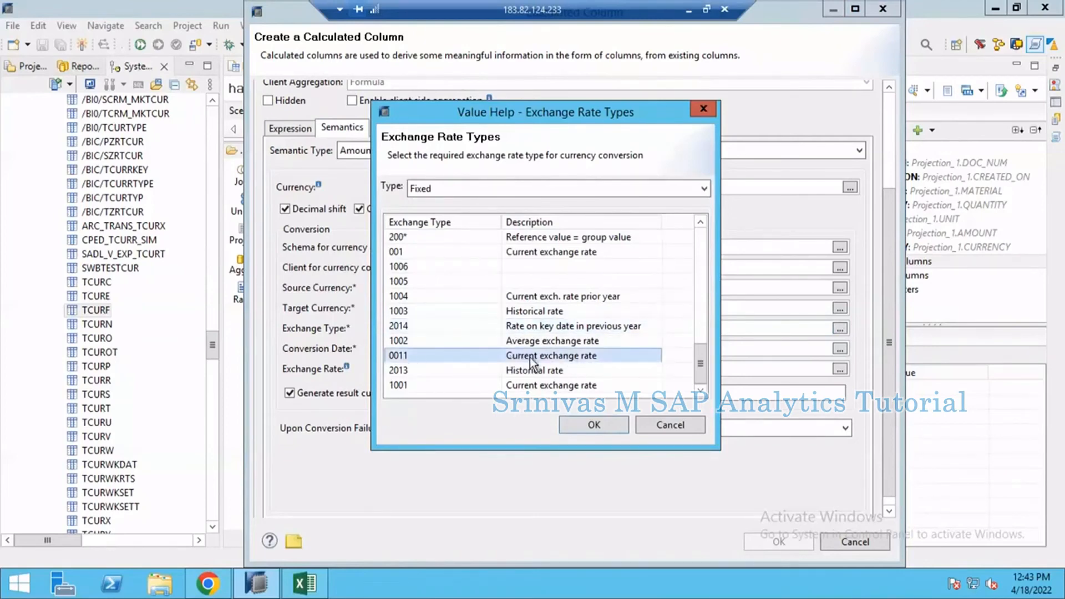
double_click(508, 358)
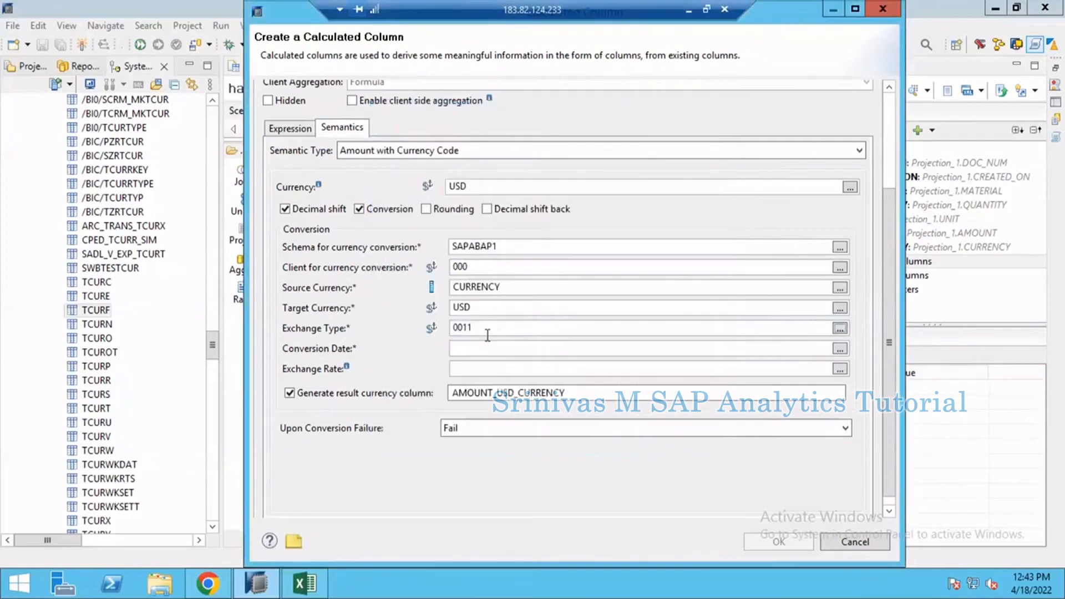
Step: Set the conversion date to the CREATED_ON column
left_click(494, 351)
left_click(840, 349)
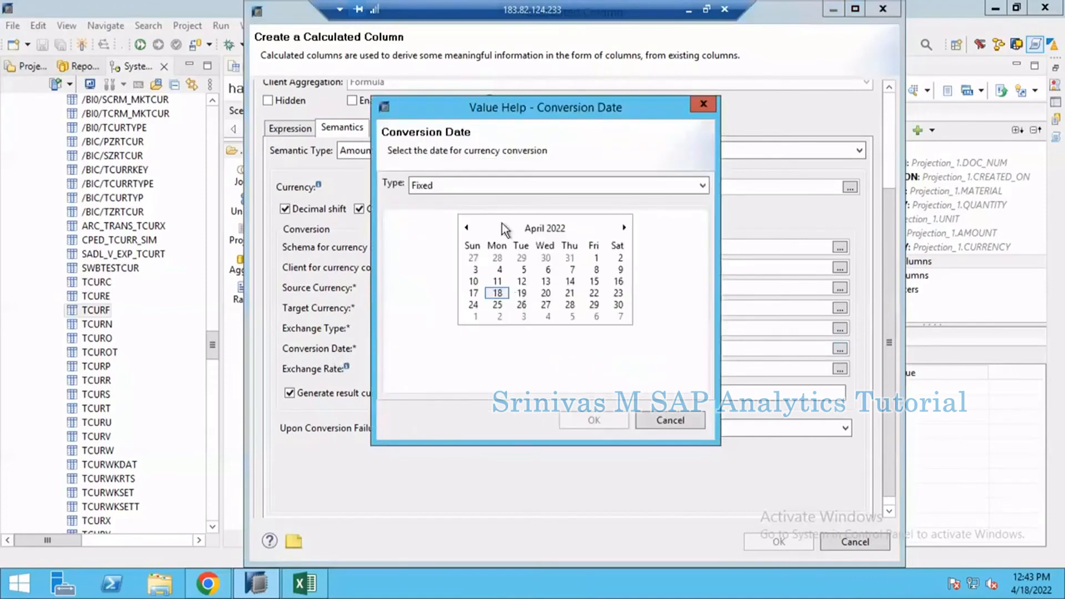
left_click(477, 187)
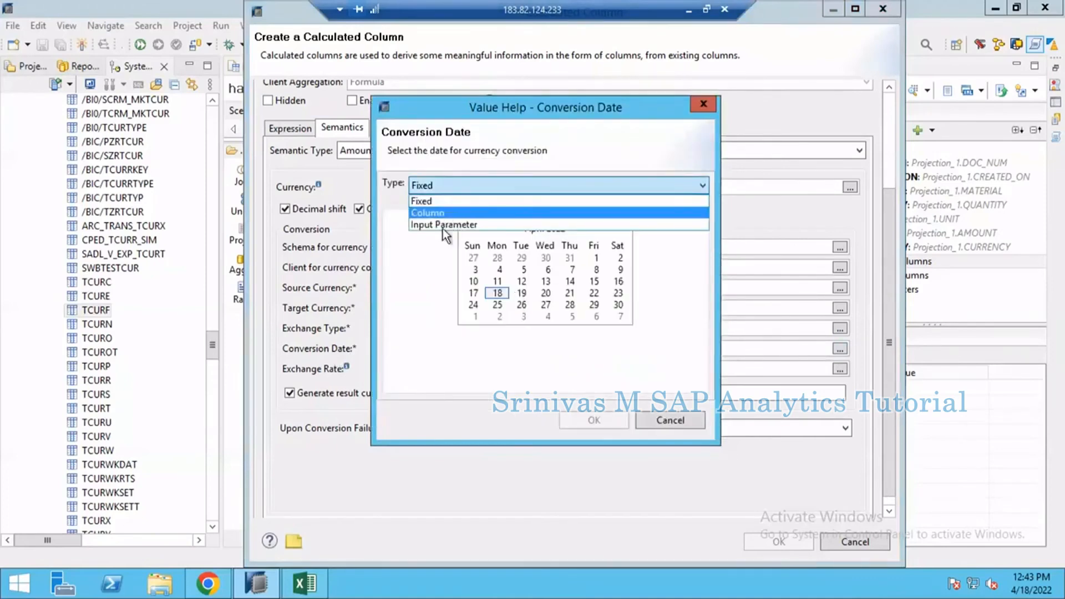
left_click(444, 214)
left_click(434, 249)
double_click(433, 249)
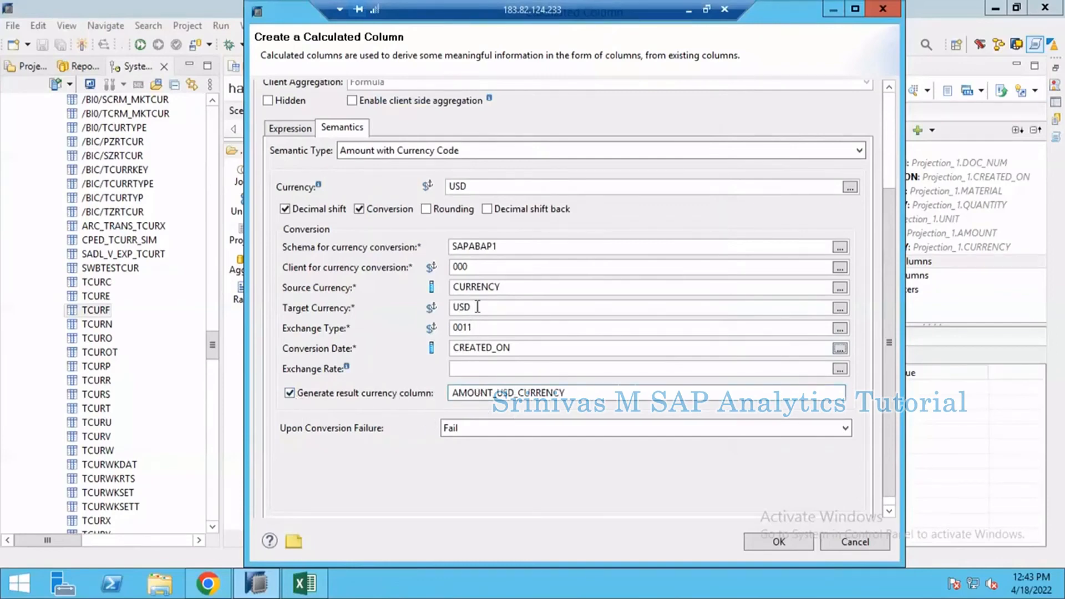
Step: Set the conversion failure behaviour of AMOUNT_USD to Set to NULL and save the calculated column
left_click_drag(473, 306, 450, 308)
left_click(556, 395)
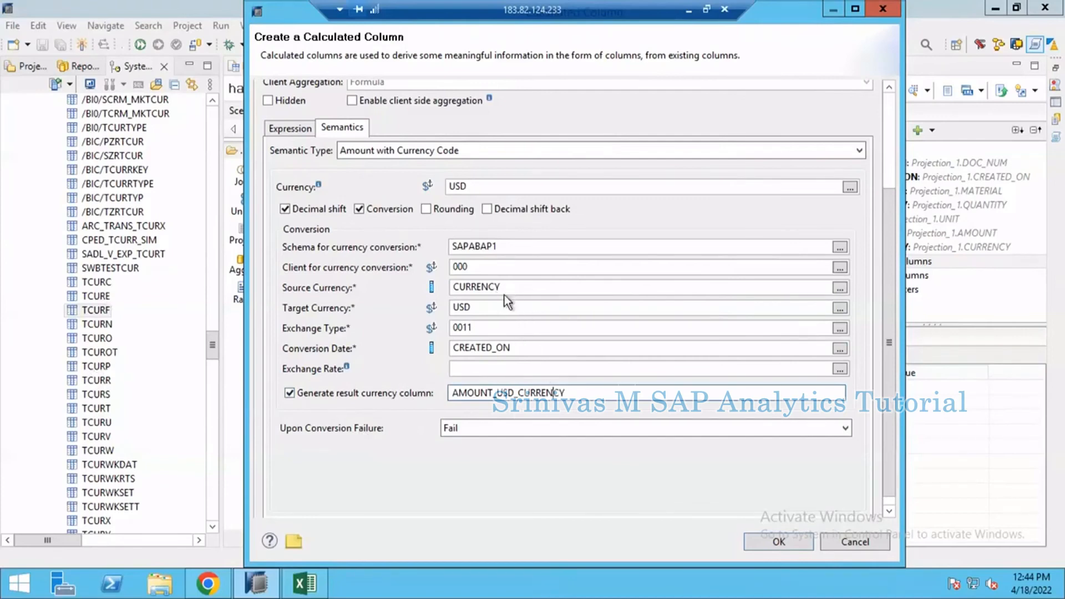
left_click(497, 429)
left_click(478, 456)
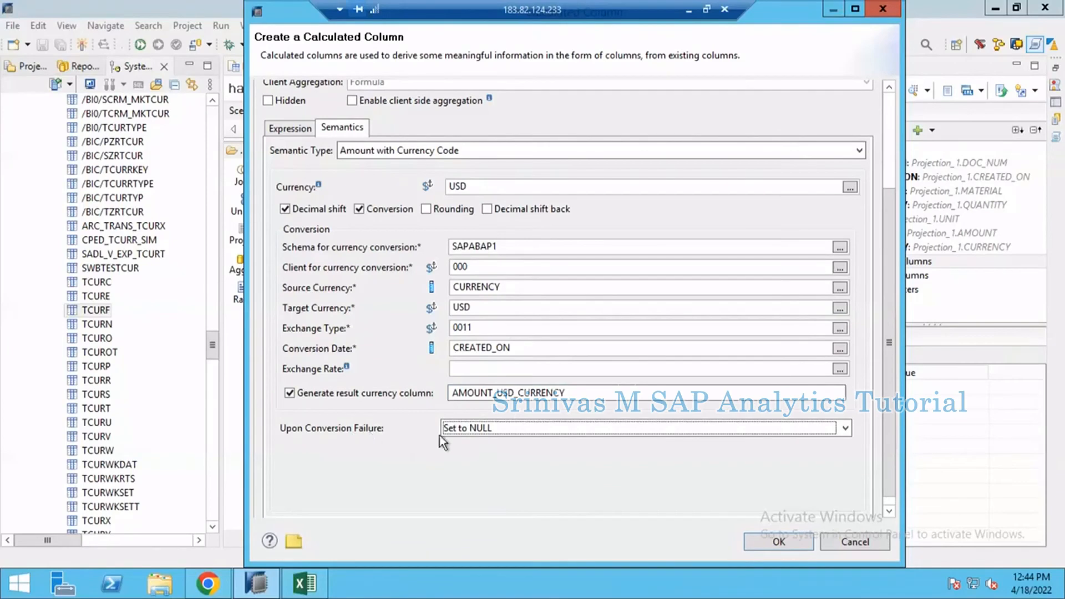
left_click(796, 545)
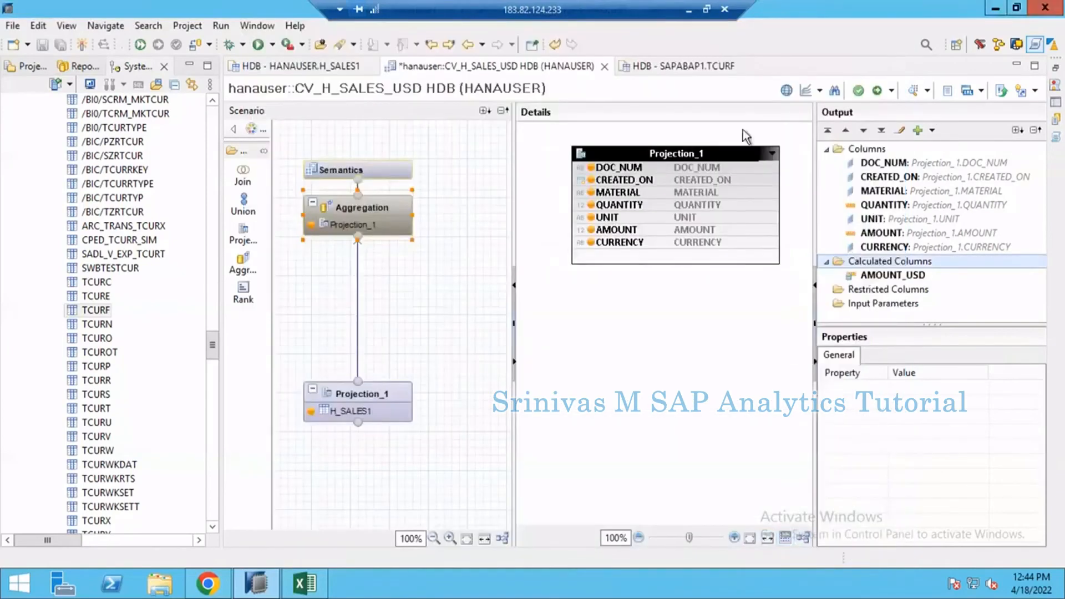
Step: Display the columns of the Semantics node and activate the calculation view CV_H_SALES_USD
left_click(365, 172)
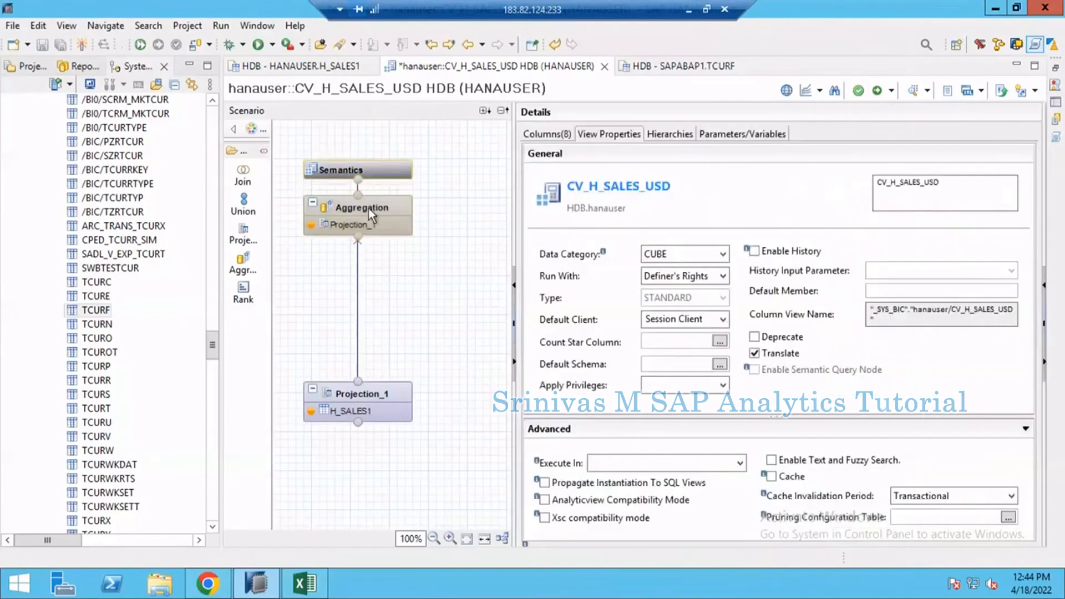
left_click(547, 134)
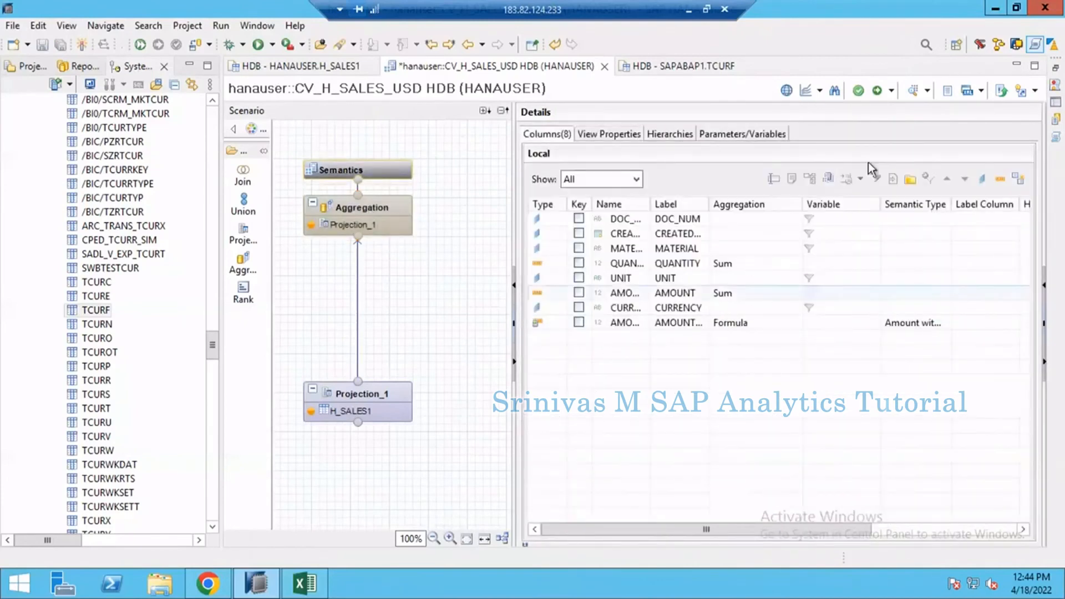
left_click(876, 92)
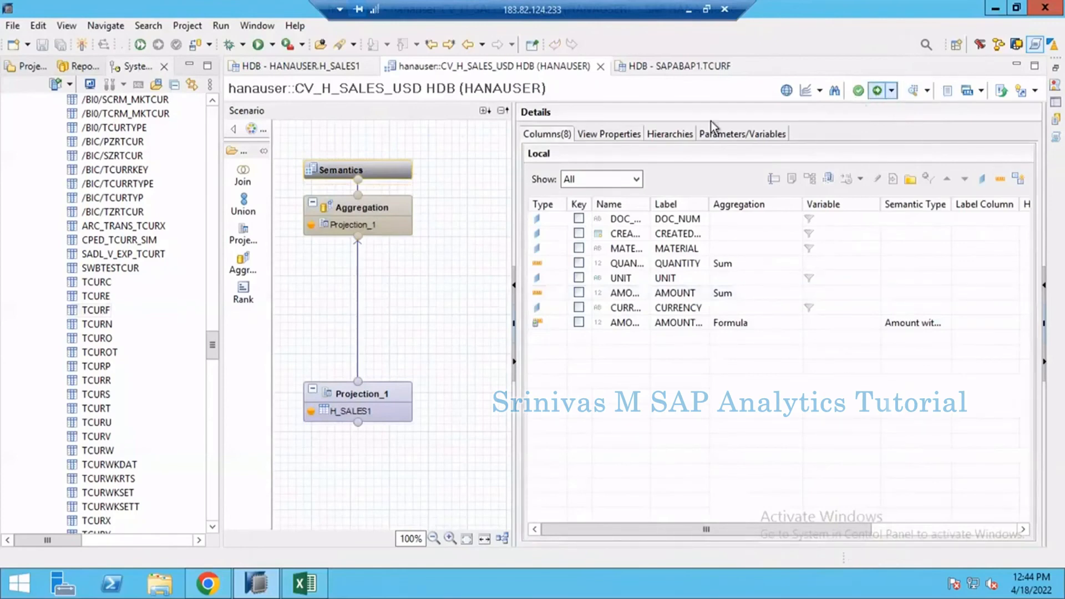
Step: Preview the raw data of CV_H_SALES_USD and check the AMOUNT_USD values
left_click(913, 91)
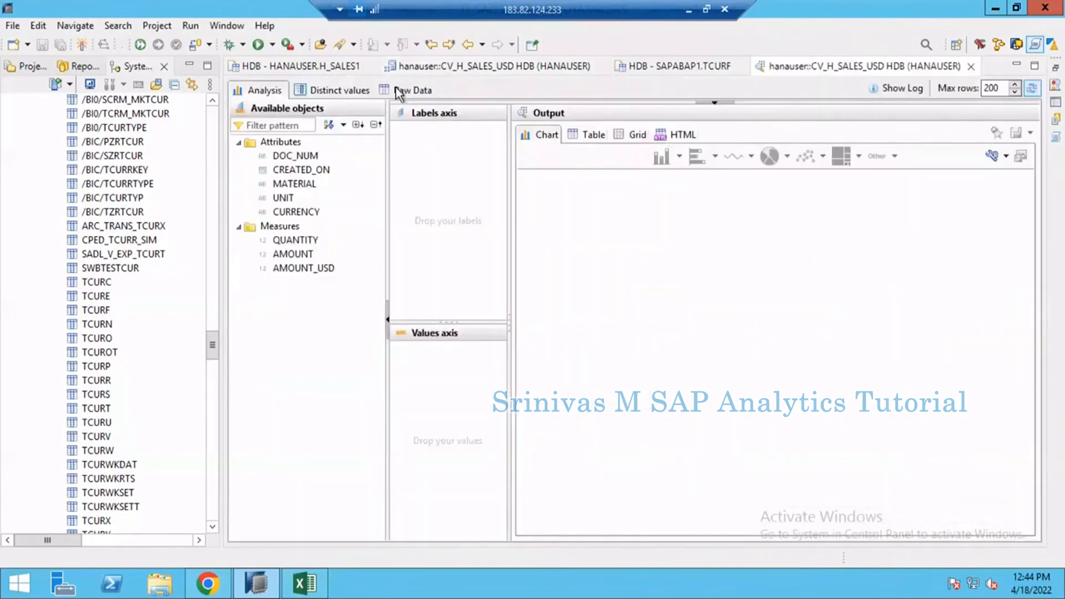
left_click(399, 90)
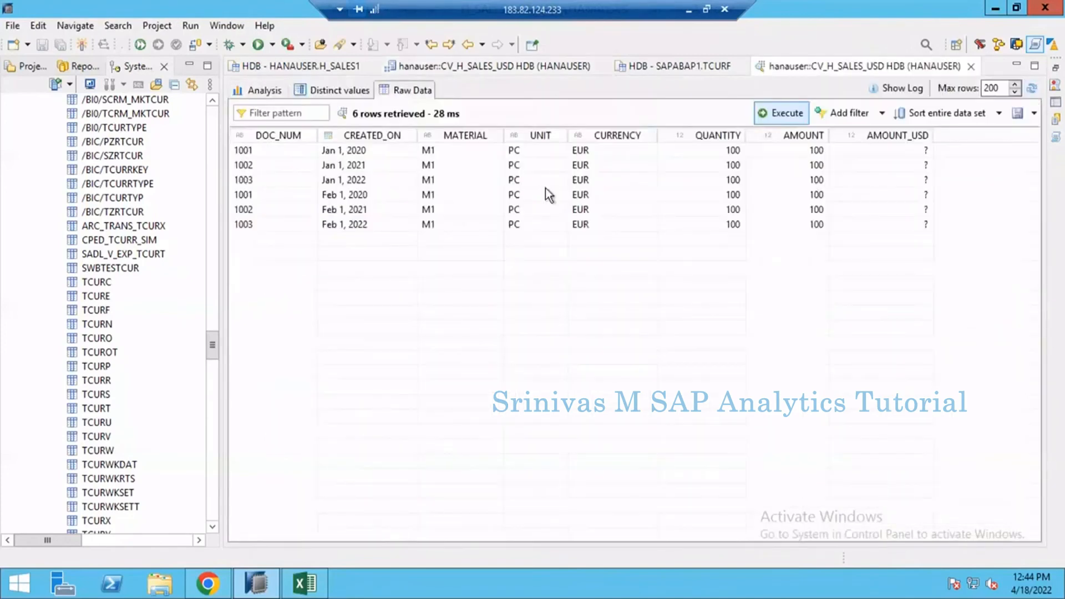
left_click(876, 150)
left_click(874, 193)
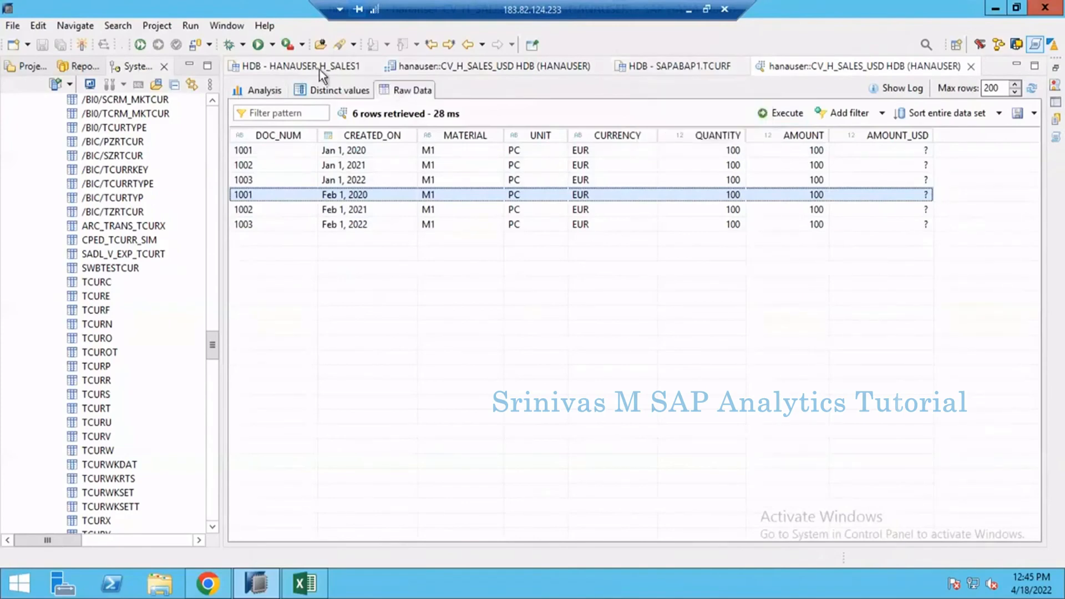
Step: Change the exchange type in the AMOUNT_USD calculated column's currency conversion to the fixed type M and save the column
left_click(452, 69)
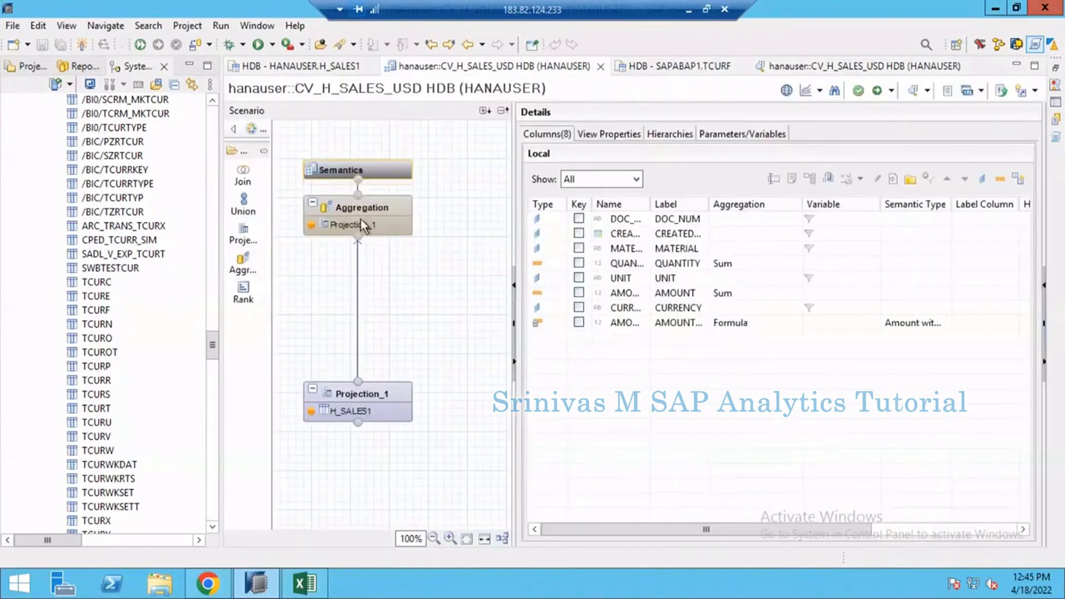
left_click_drag(363, 225, 371, 223)
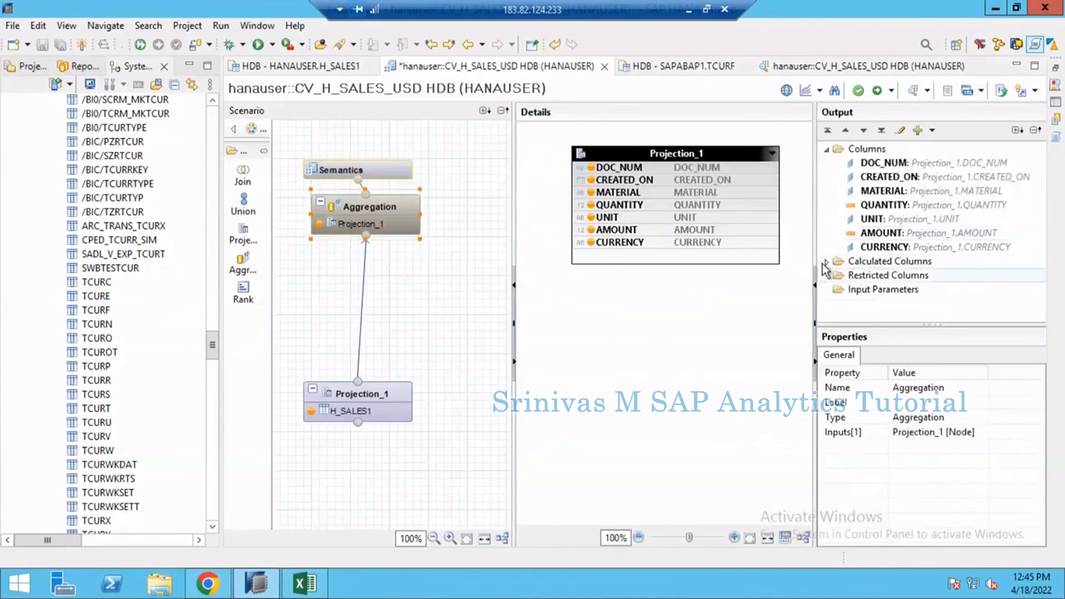
left_click(826, 261)
left_click(825, 276)
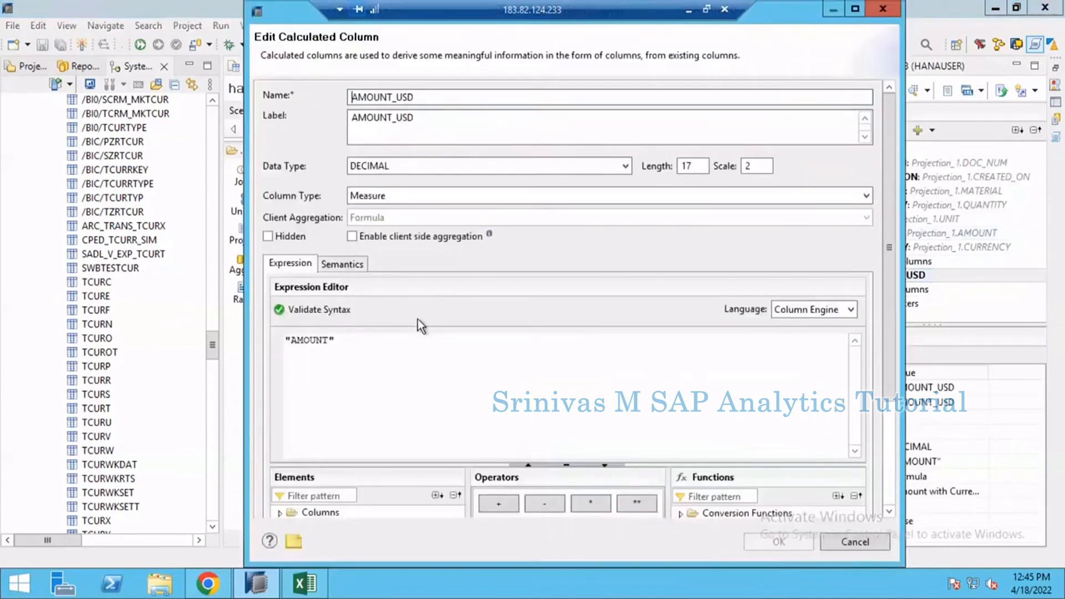
left_click(342, 264)
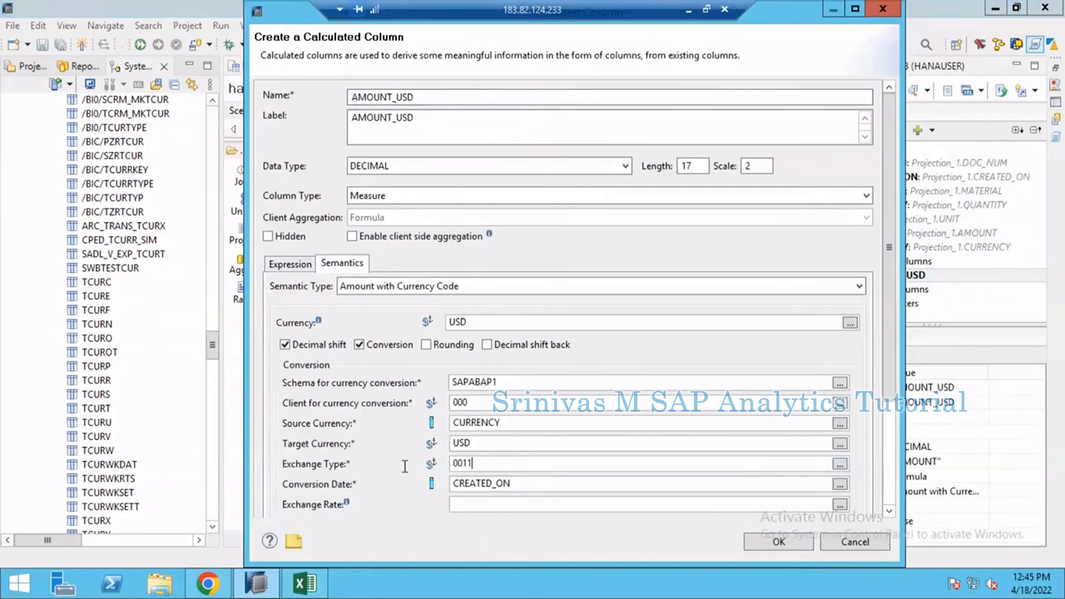
left_click(835, 466)
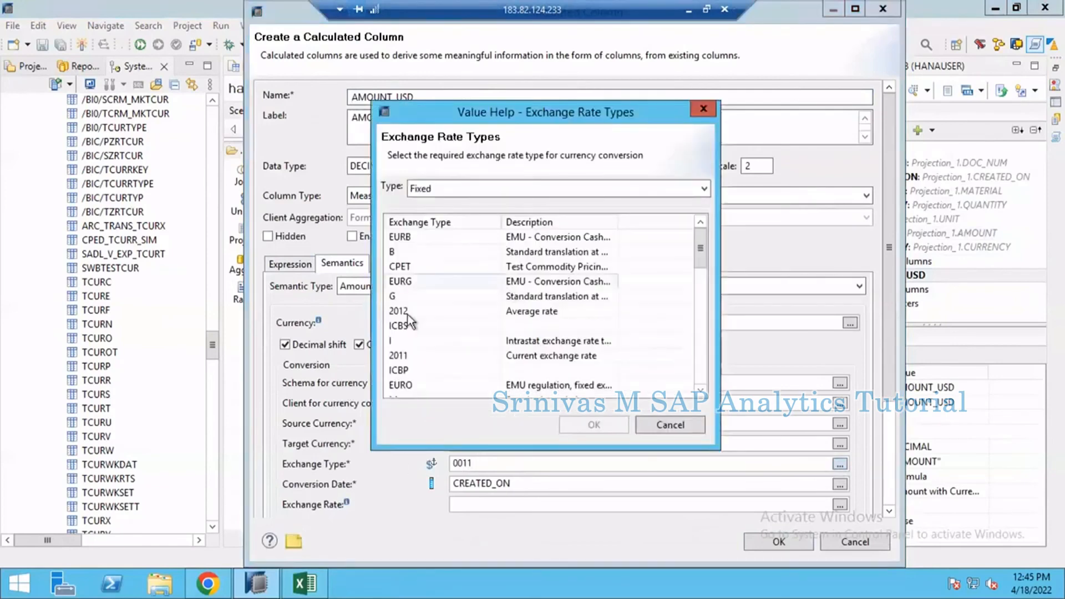
scroll(426, 330, "down", 2)
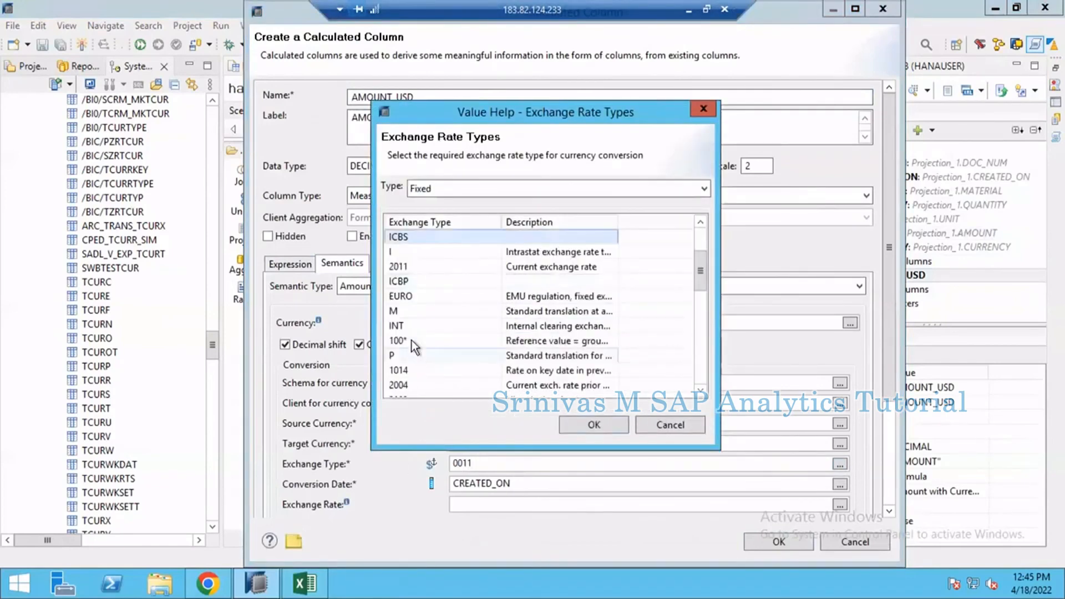
scroll(412, 341, "down", 3)
scroll(405, 290, "up", 1)
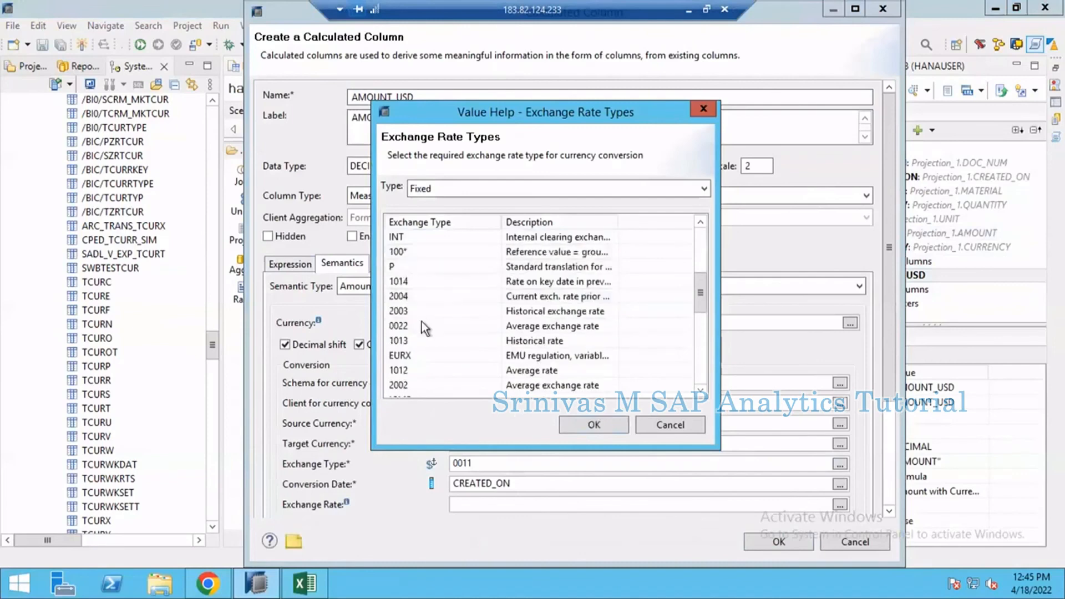
scroll(412, 289, "up", 1)
double_click(411, 266)
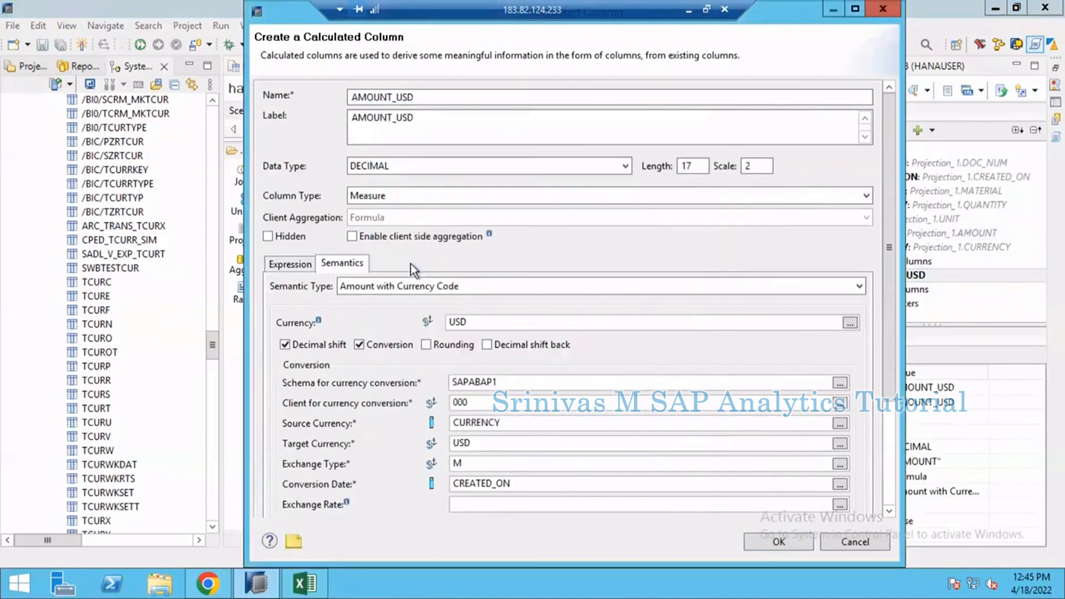
key("Return")
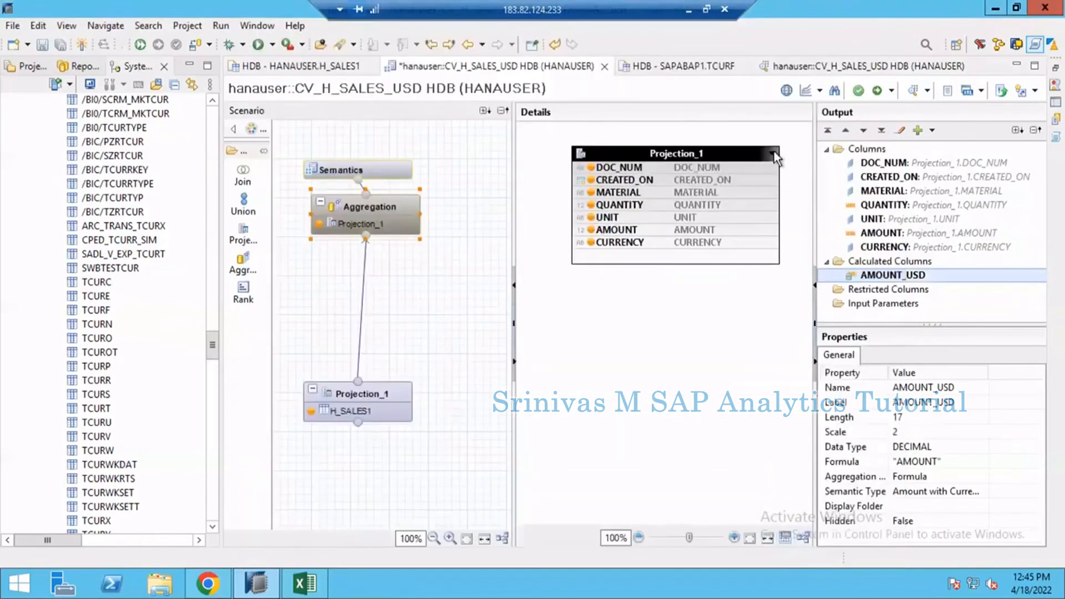
Step: Activate CV_H_SALES_USD again and rerun its raw data preview
left_click(878, 90)
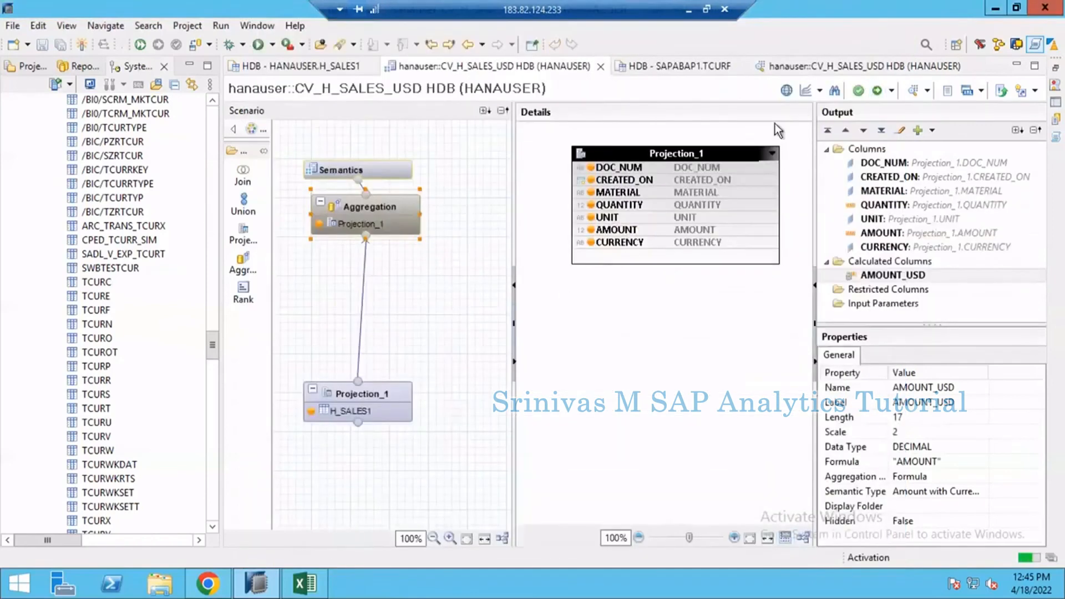
left_click(832, 68)
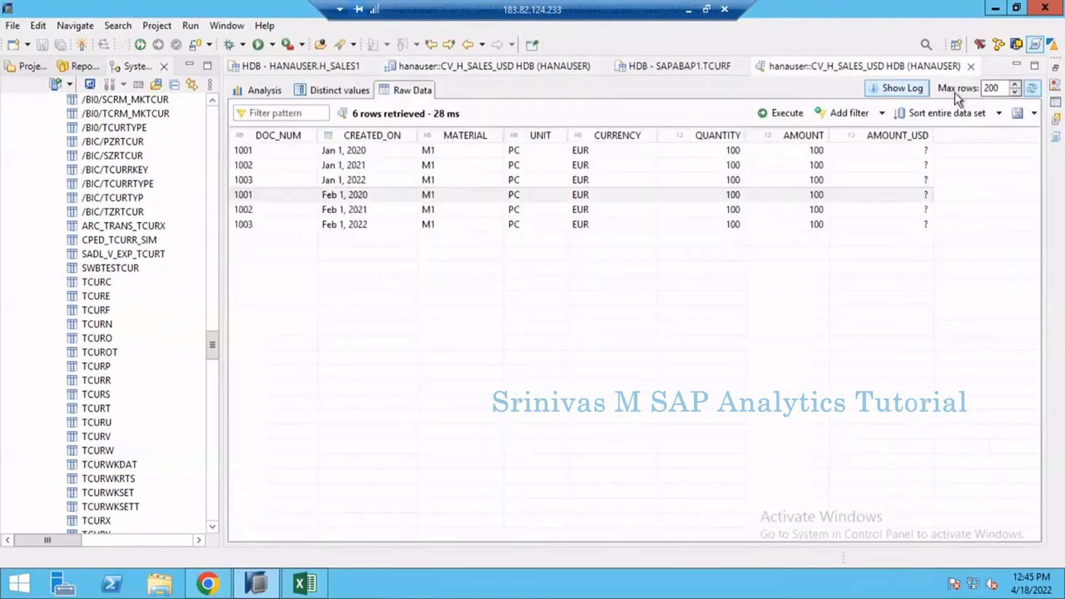
left_click(783, 116)
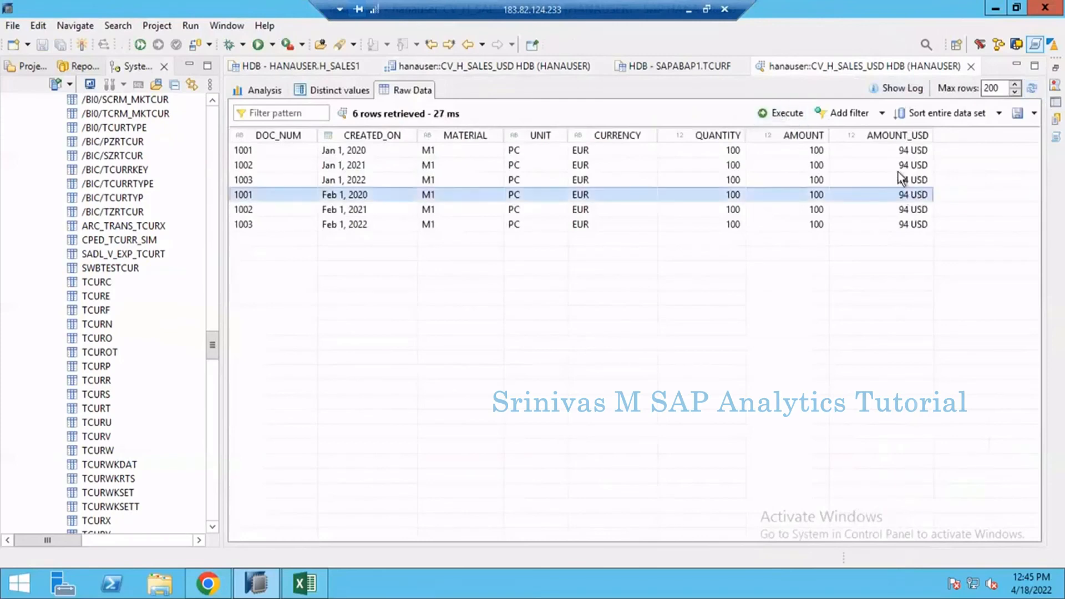
Step: Compare AMOUNT with the converted AMOUNT_USD row by row across the January and February documents
left_click(888, 196)
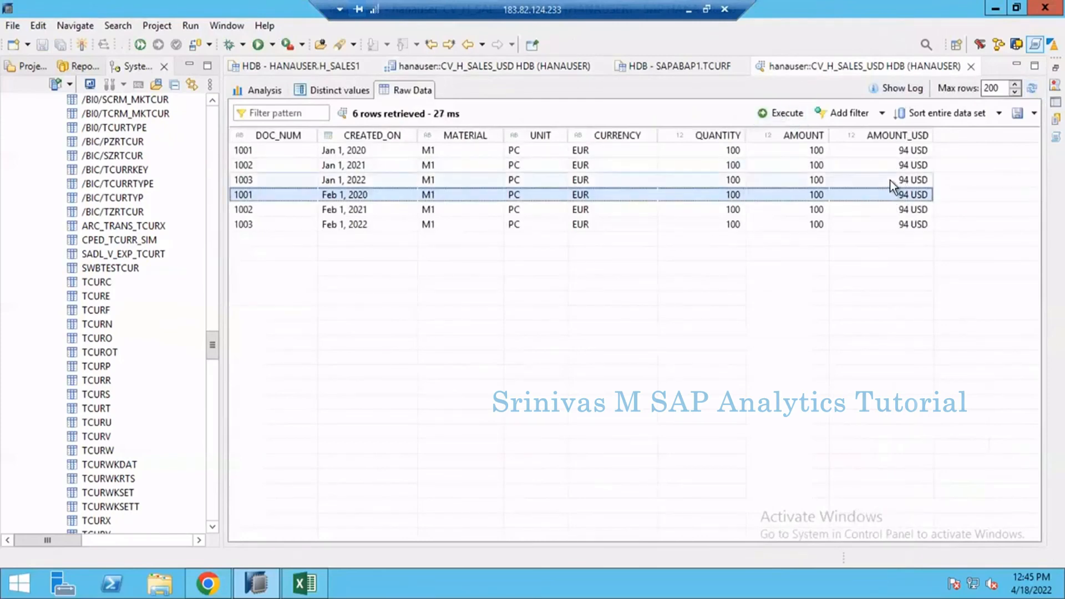
left_click(780, 151)
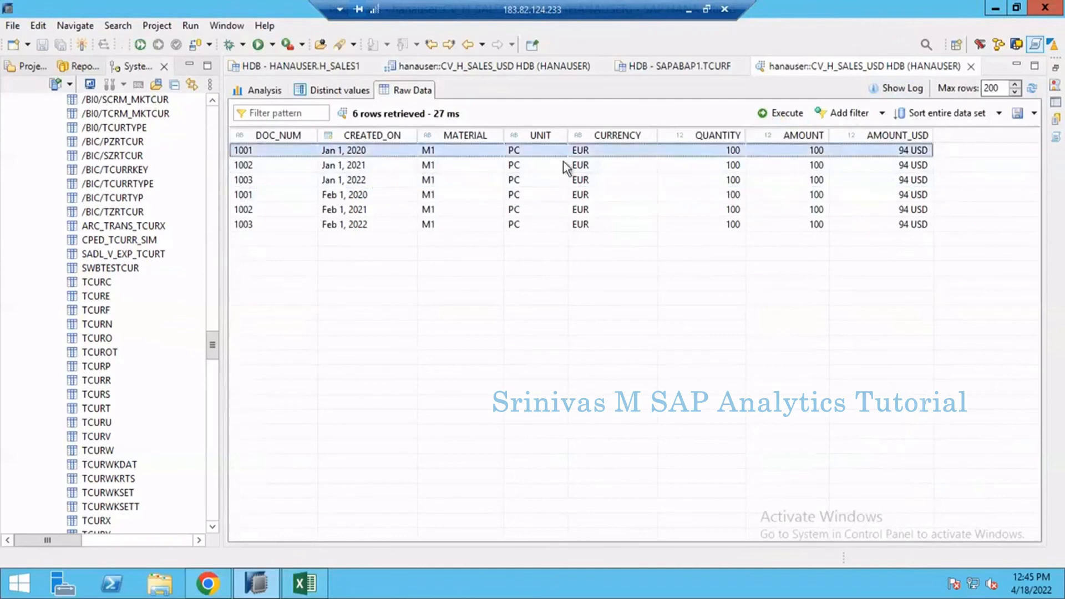
left_click(915, 180)
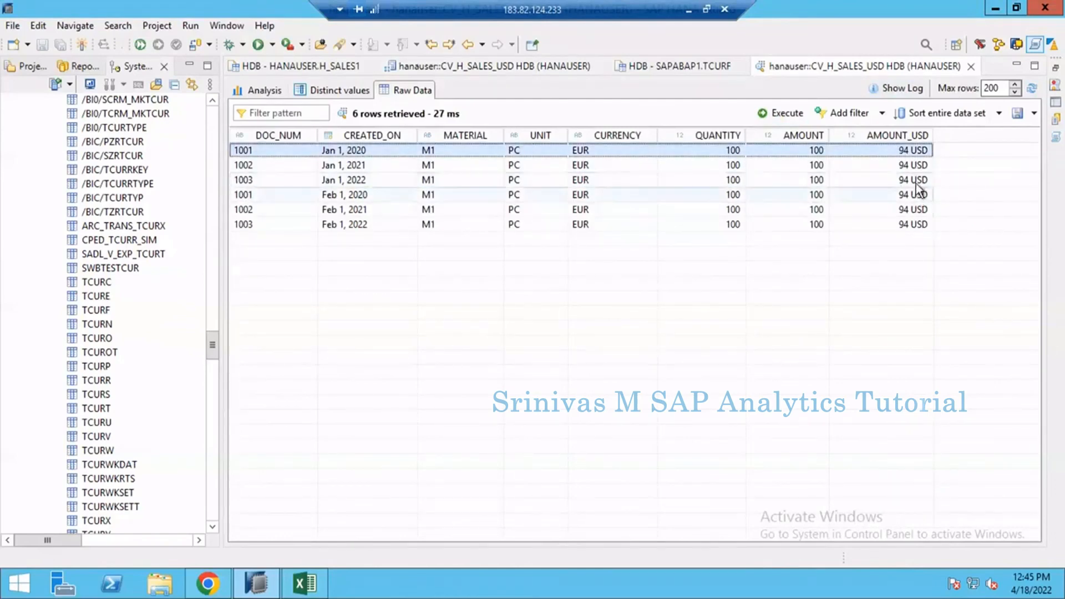
left_click(915, 196)
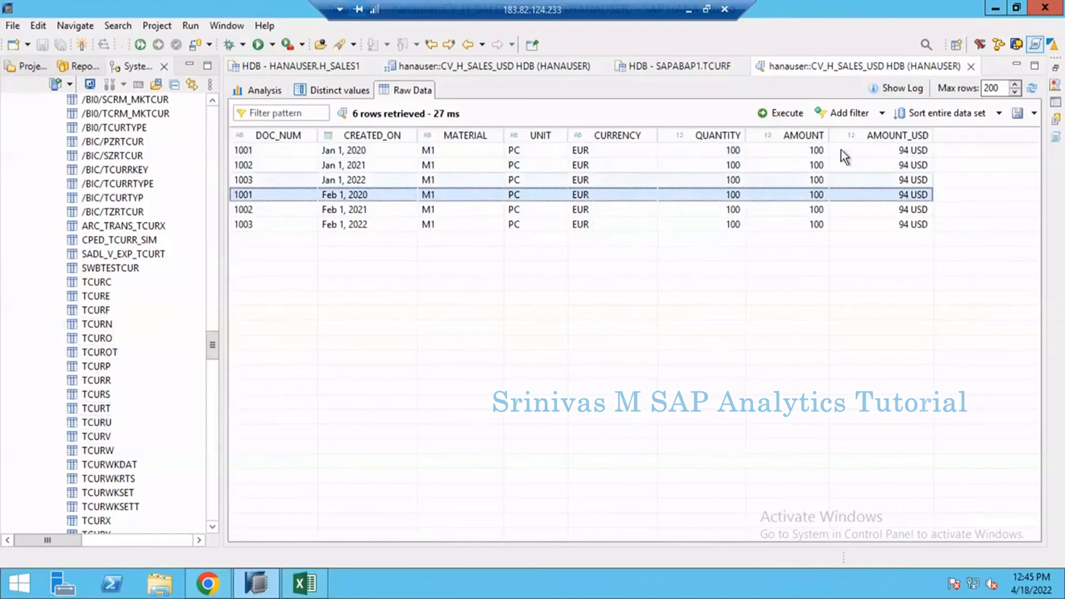
left_click(789, 151)
key("Down")
key("Down")
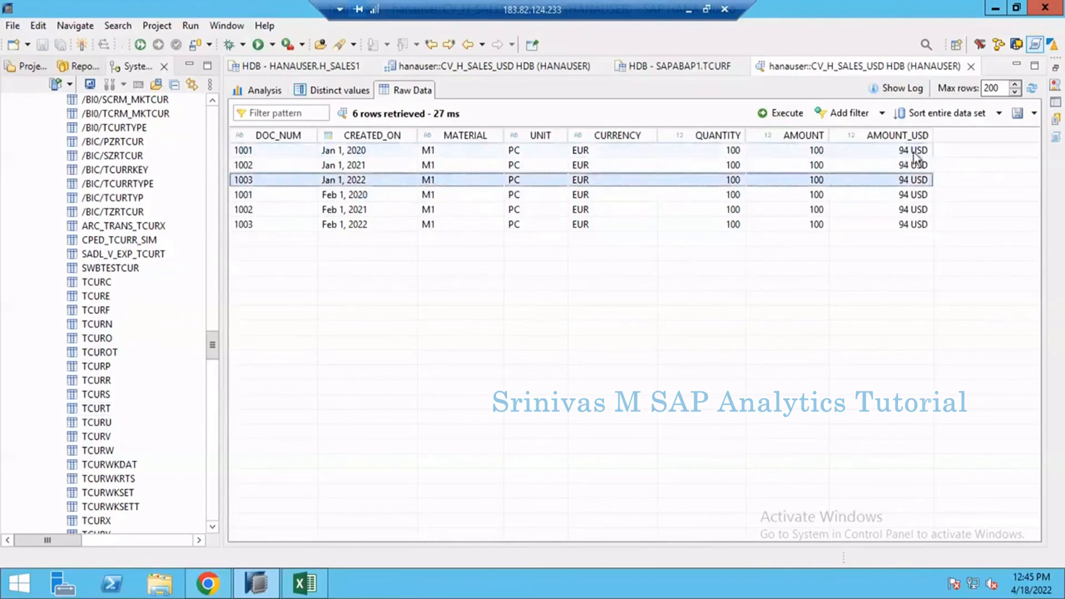
key("Down")
key("Down")
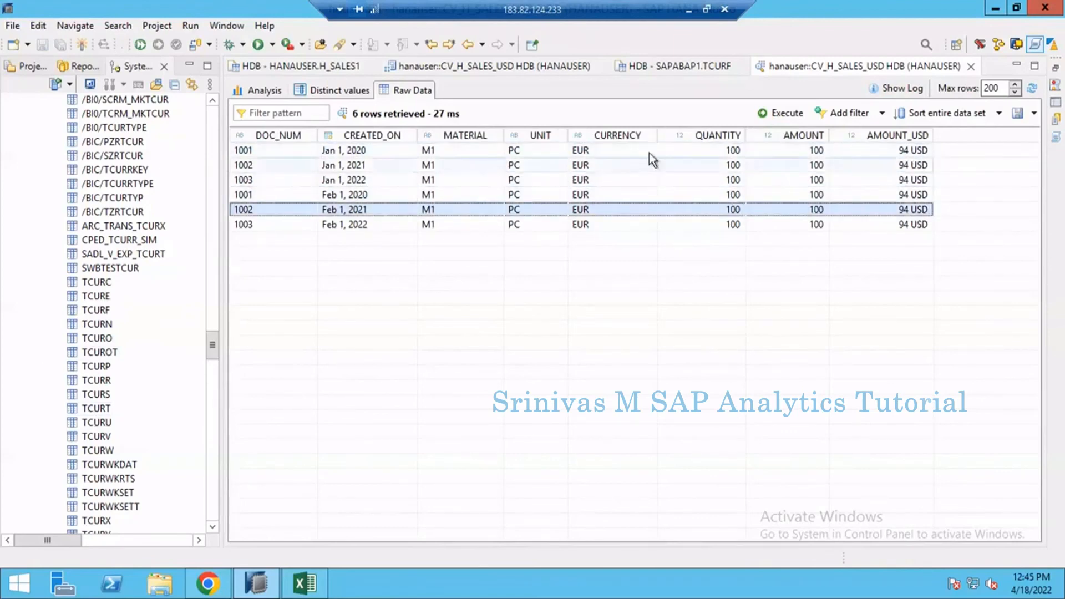
Step: Return to the CV_H_SALES_USD editor and move the Aggregation node slightly lower between Semantics and Projection_1
left_click(471, 68)
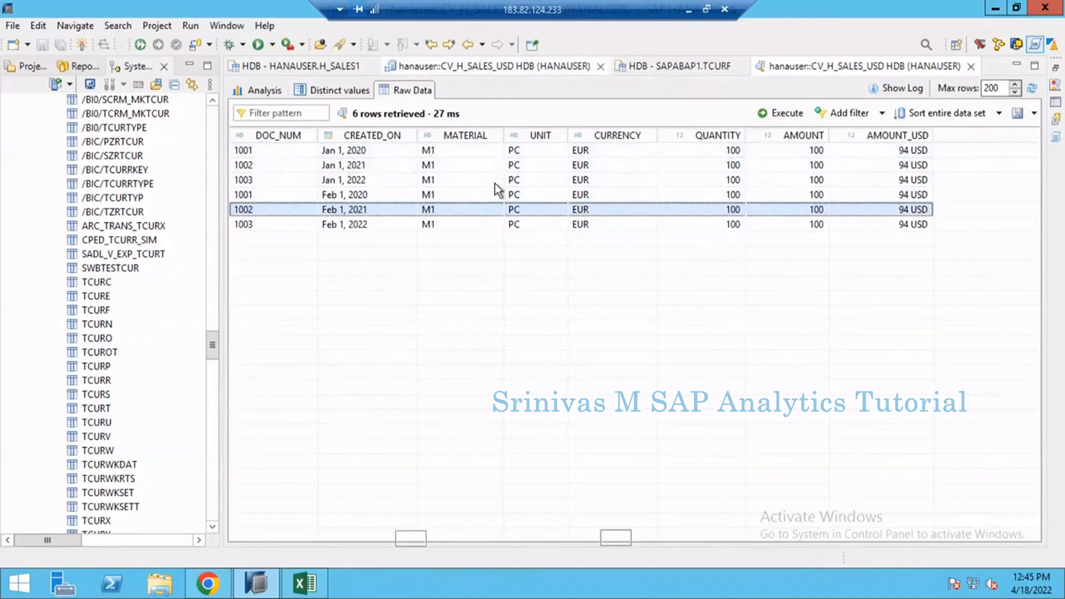
left_click(367, 205)
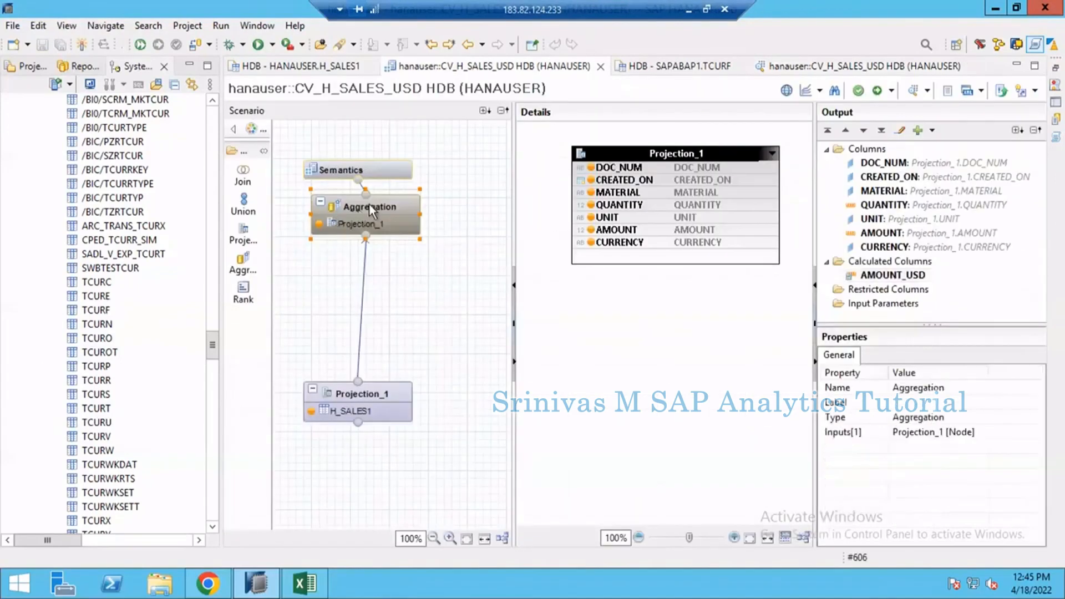
left_click_drag(372, 205, 359, 243)
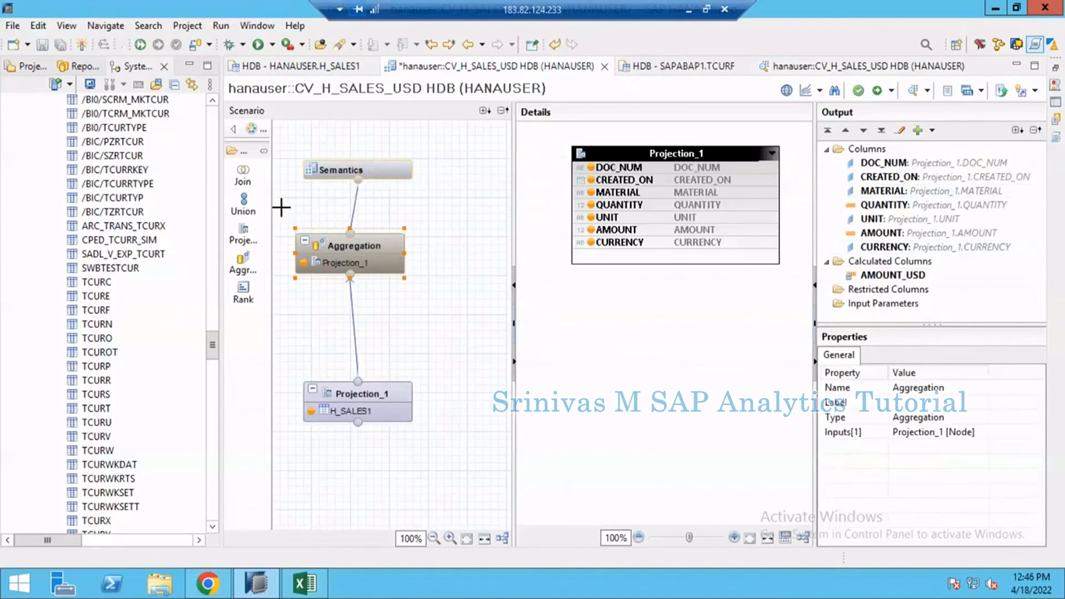
left_click_drag(281, 208, 416, 264)
left_click_drag(354, 245, 367, 224)
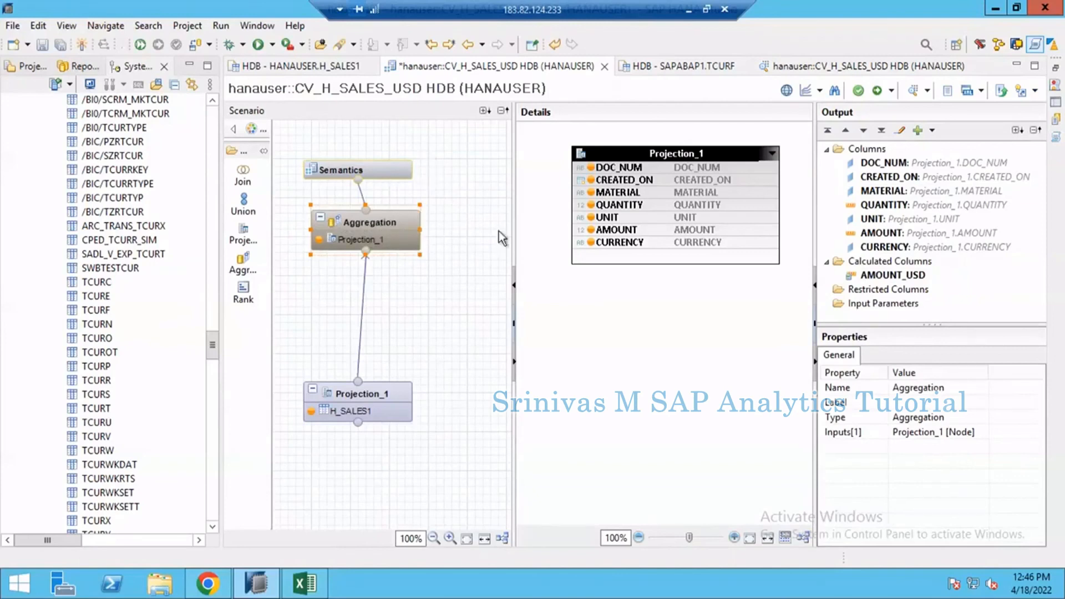
Step: Turn off generation of the result currency column in the AMOUNT_USD calculated column's conversion semantics and save the column
left_click(876, 282)
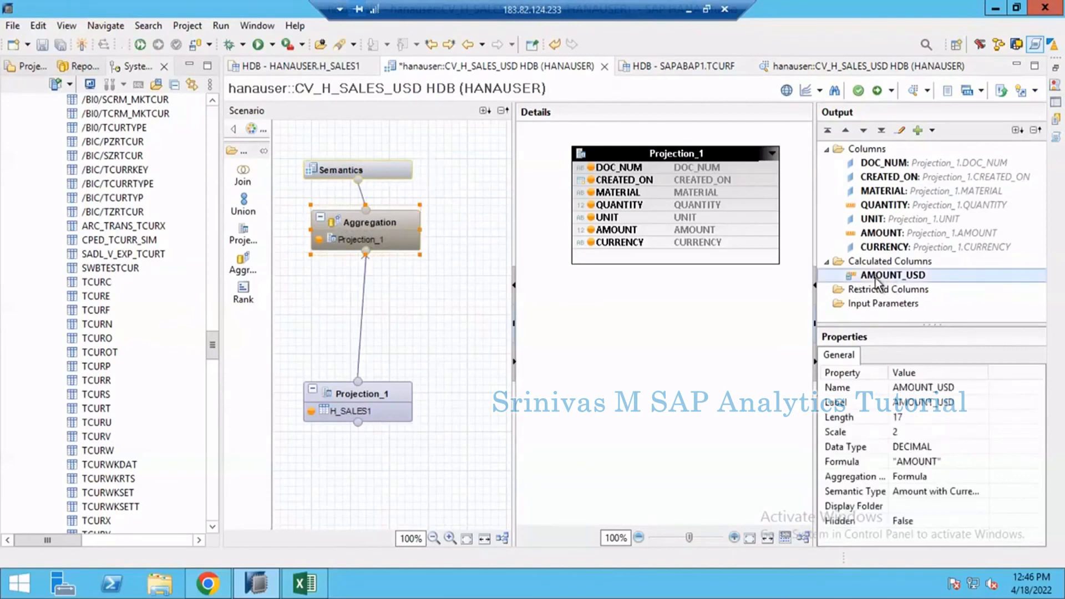
double_click(875, 277)
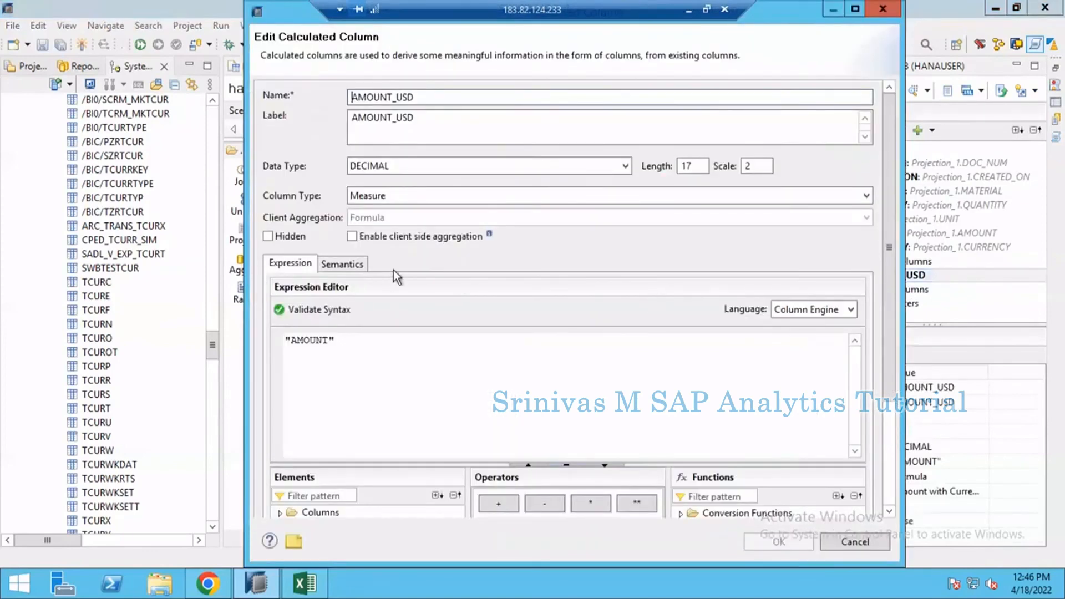
left_click(356, 266)
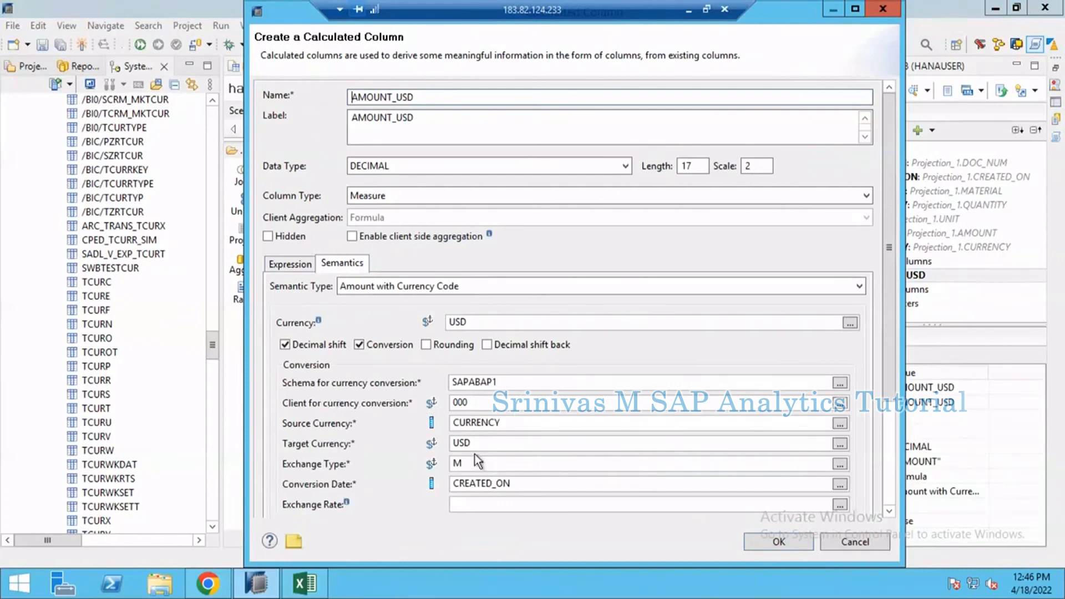
scroll(366, 497, "down", 3)
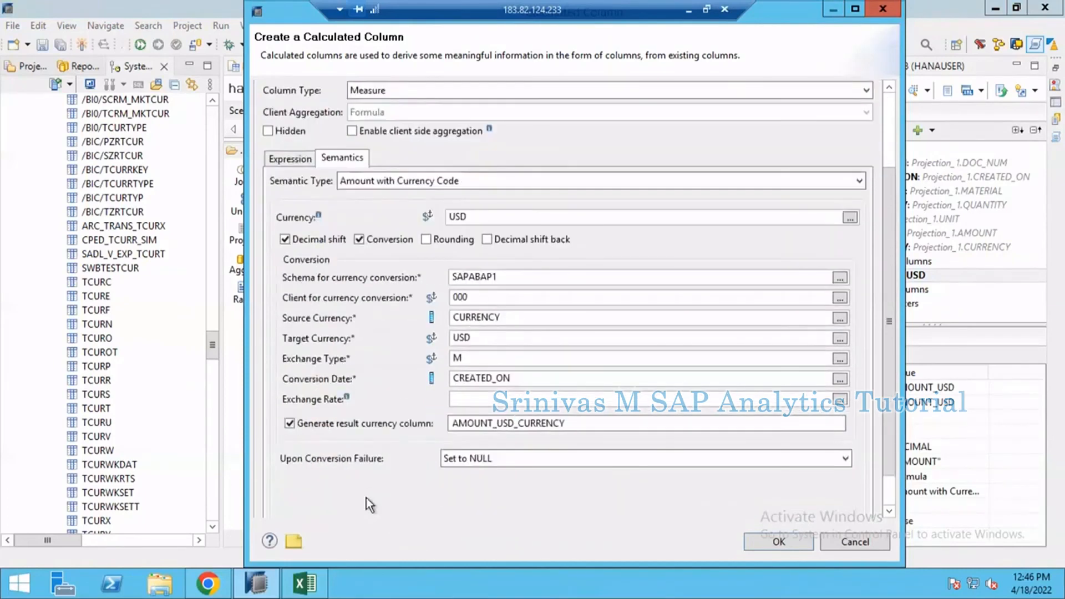
left_click(347, 425)
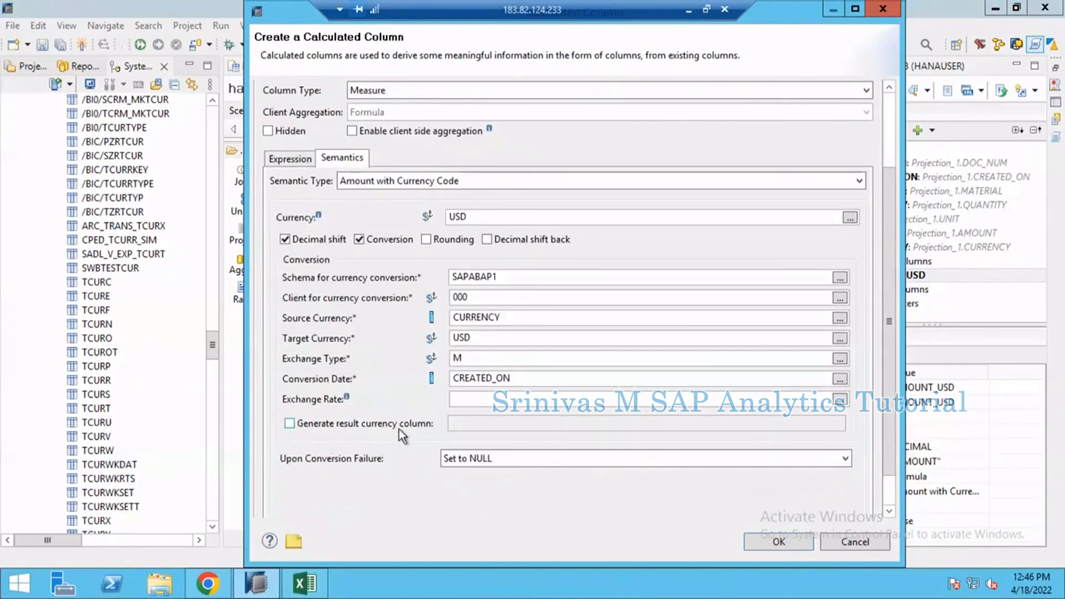
left_click(760, 544)
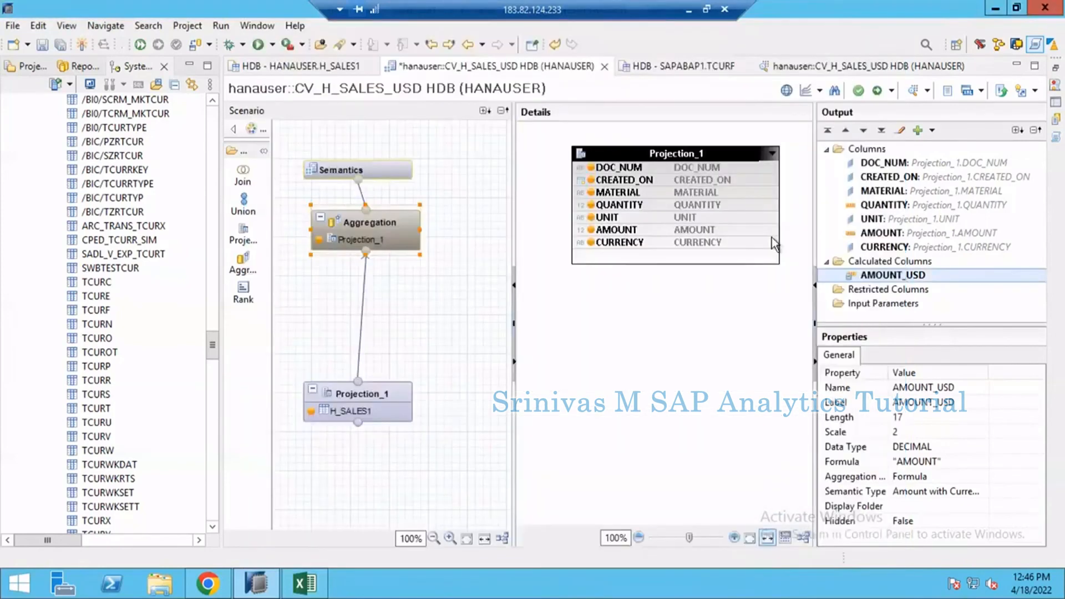
Step: Activate CV_H_SALES_USD and open a new raw data preview of the view
left_click(878, 91)
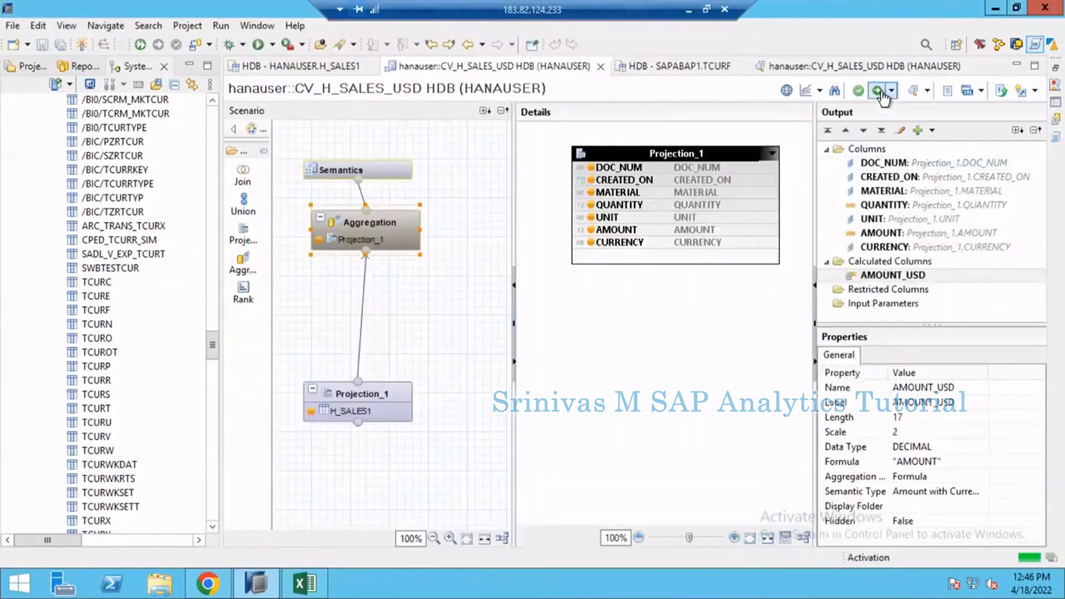
left_click(911, 91)
left_click(427, 91)
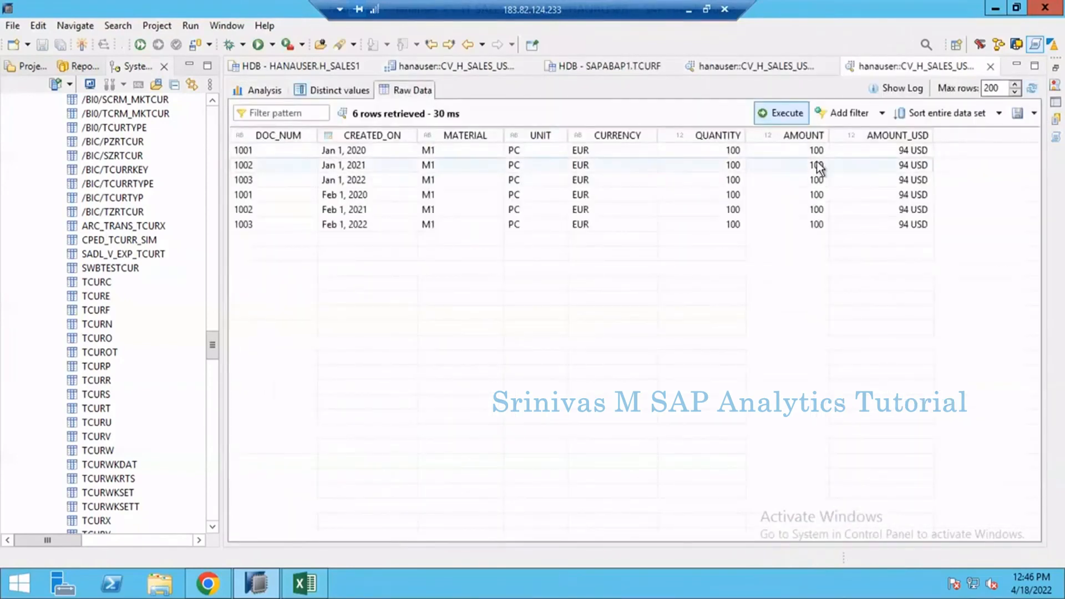
Step: Compare the new raw data preview with the earlier one and examine AMOUNT_USD across the January and February rows
left_click(757, 62)
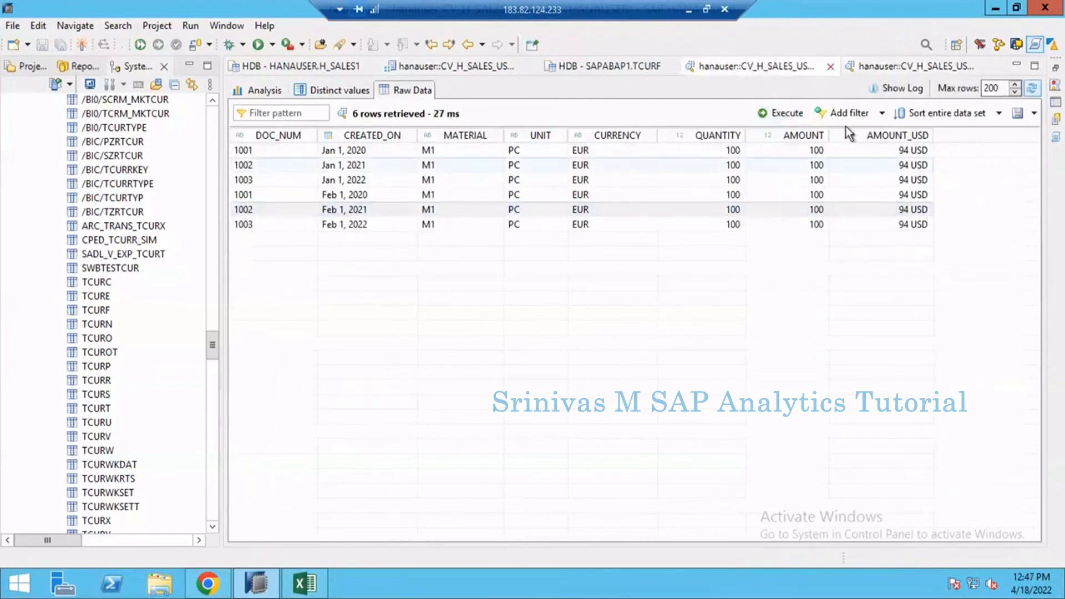
left_click(900, 68)
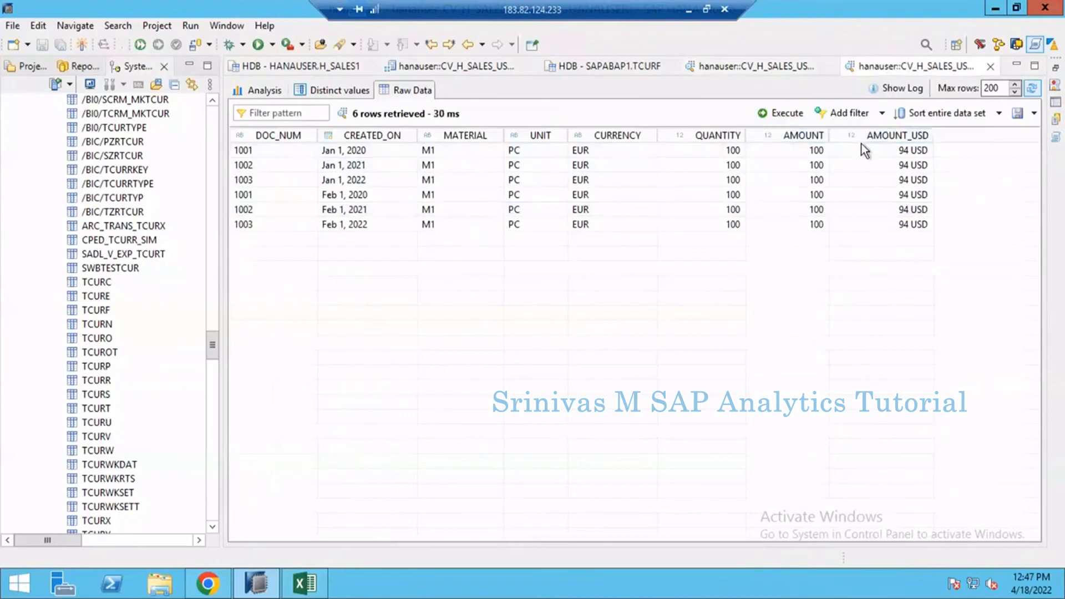
left_click(883, 168)
left_click(881, 195)
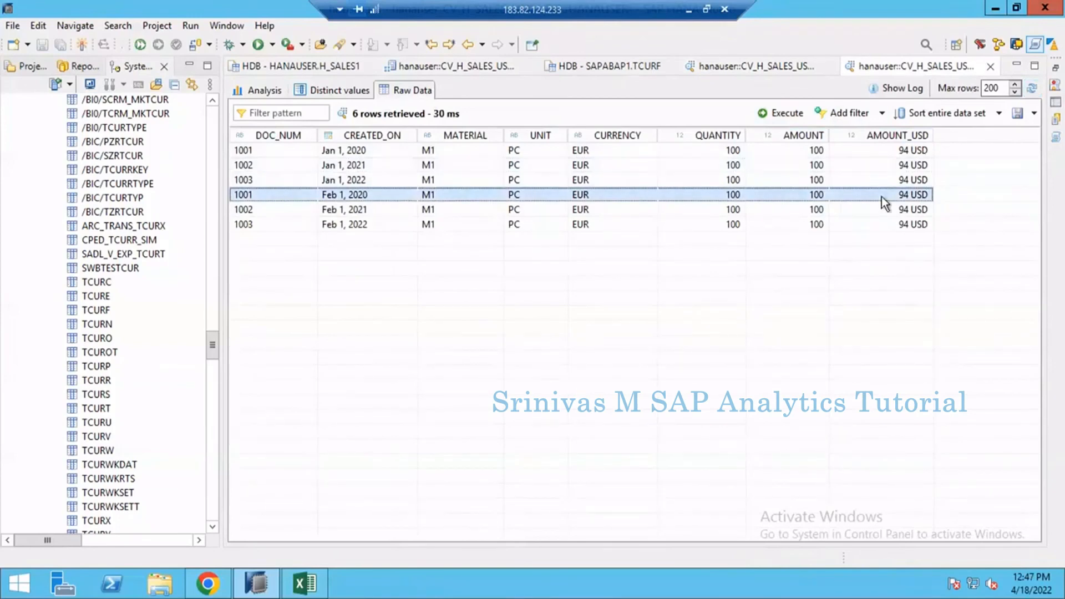
left_click(872, 168)
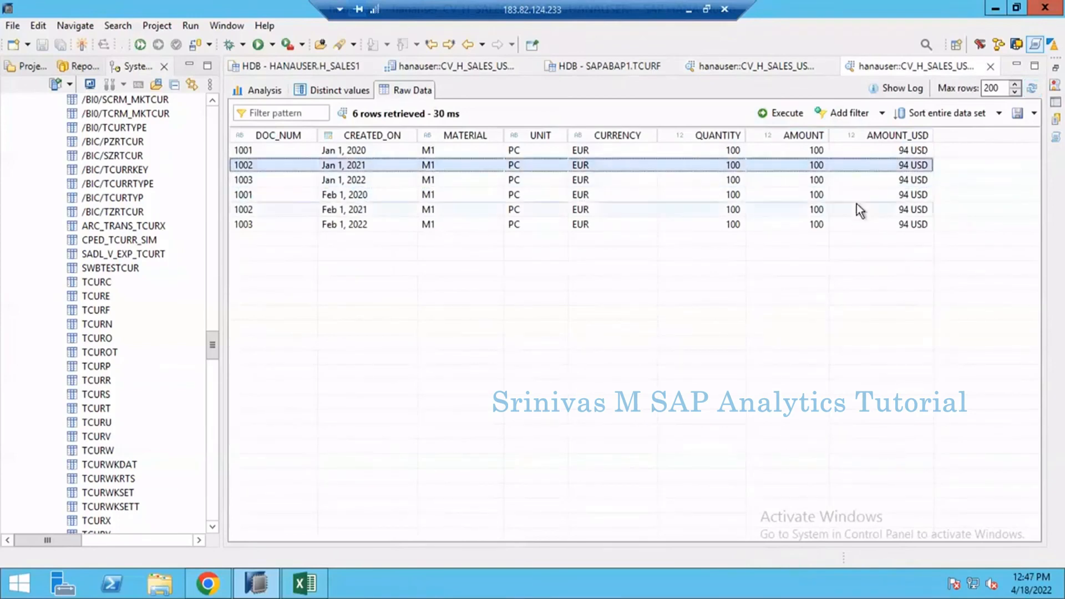
left_click(857, 204)
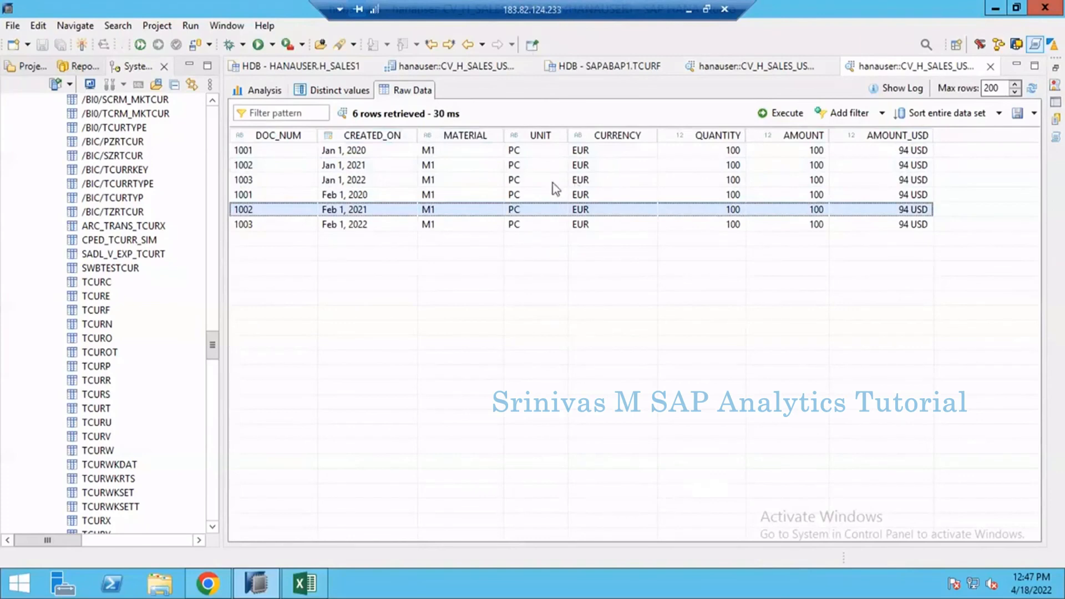
left_click(558, 169)
left_click(674, 209)
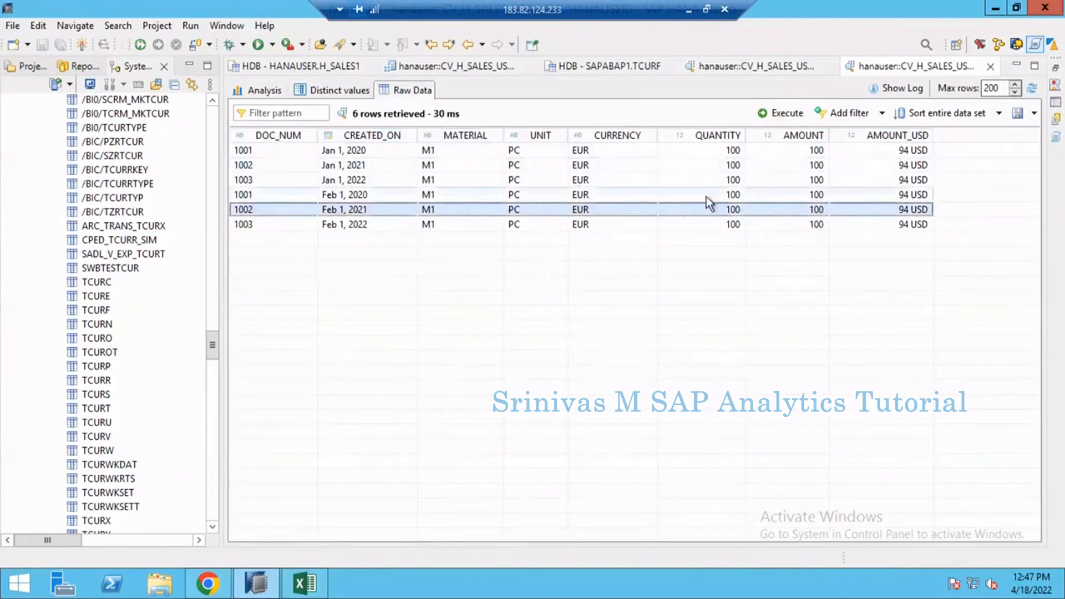
left_click(410, 163)
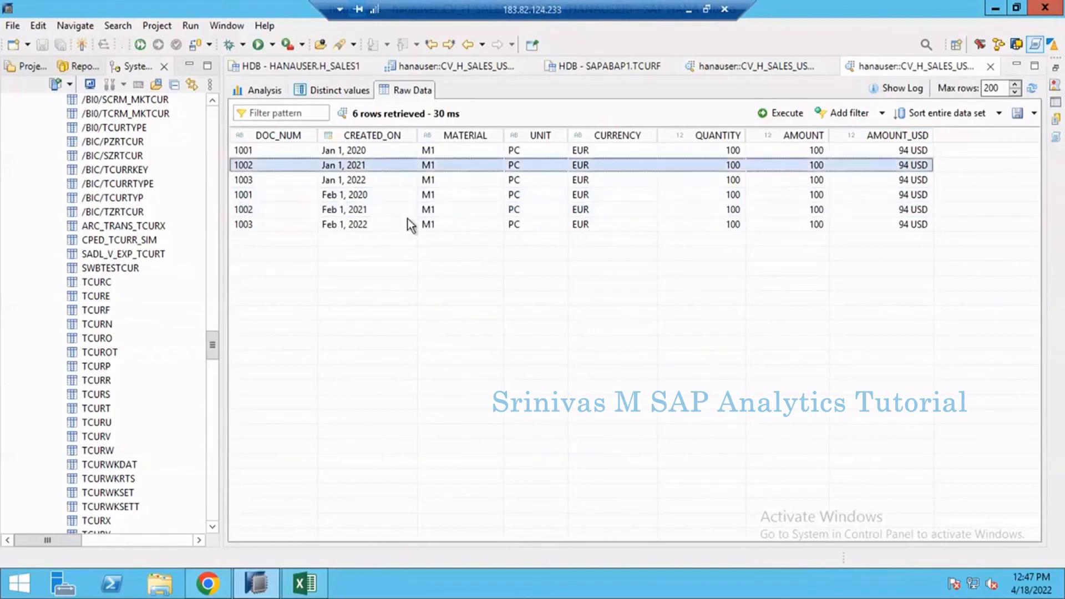